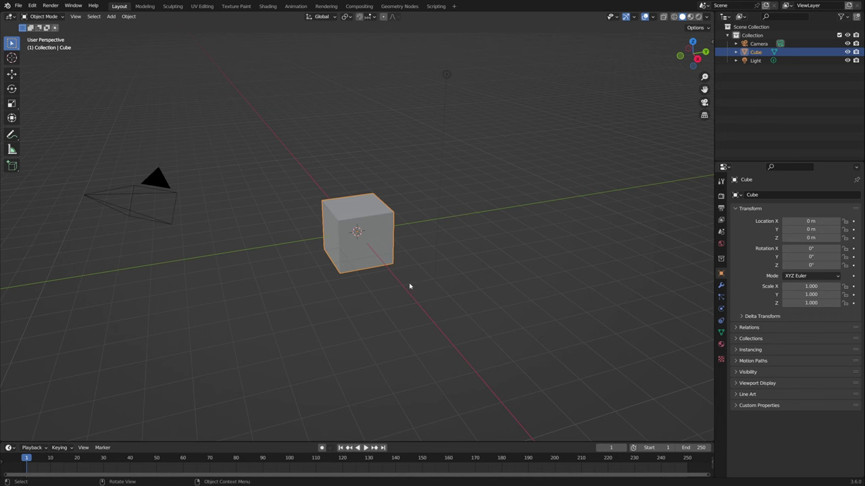
Scale the default cube down along X to about 0.324 and along Z to about 0.374
middle_drag(410, 292, 460, 284)
key(s)
key(x)
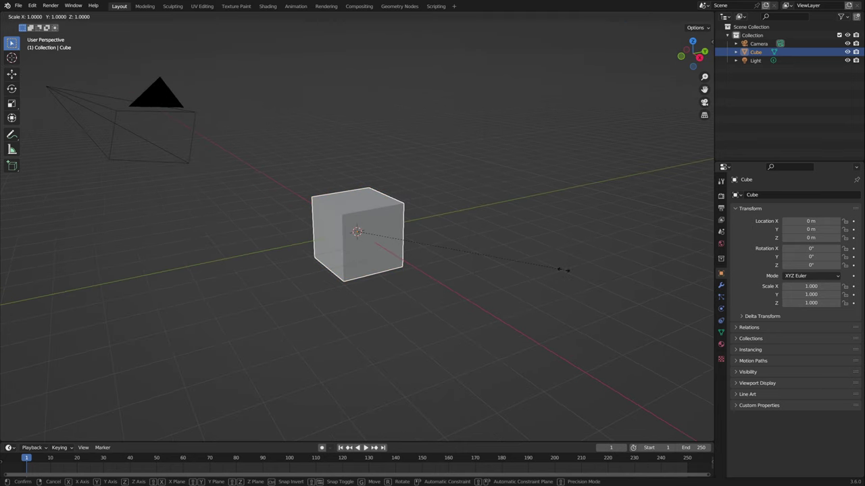
click(422, 231)
key(s)
key(z)
click(412, 222)
Scale the block along Y to about 0.942 and thin it along X to about 0.139
key(s)
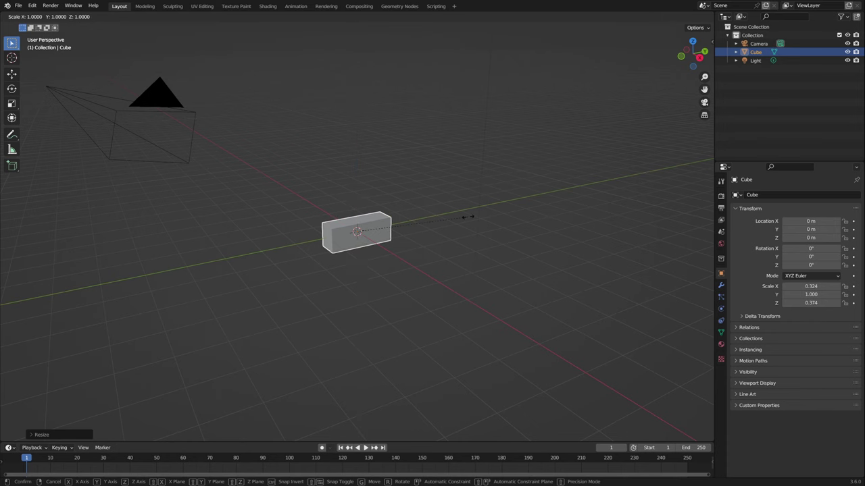
key(y)
click(410, 223)
key(s)
key(x)
click(407, 232)
Shrink the block along Y to a scale of about 0.470 and along Z to about 0.204
key(s)
key(y)
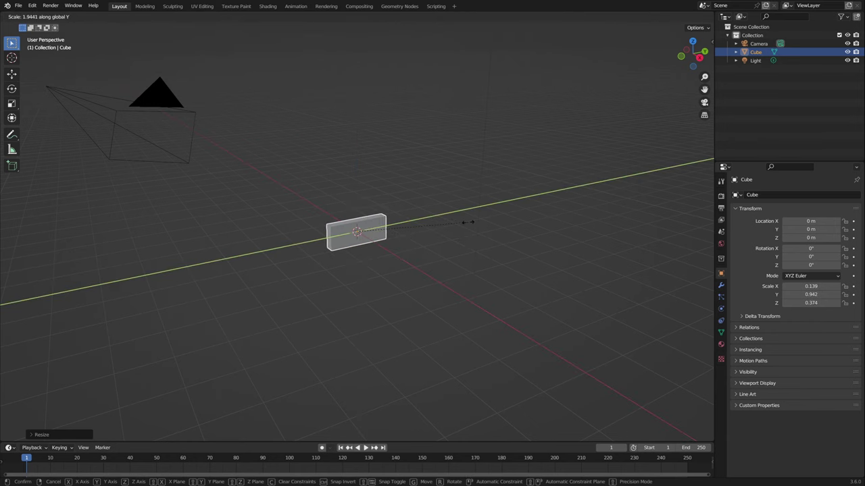
key(y)
key(y)
key(z)
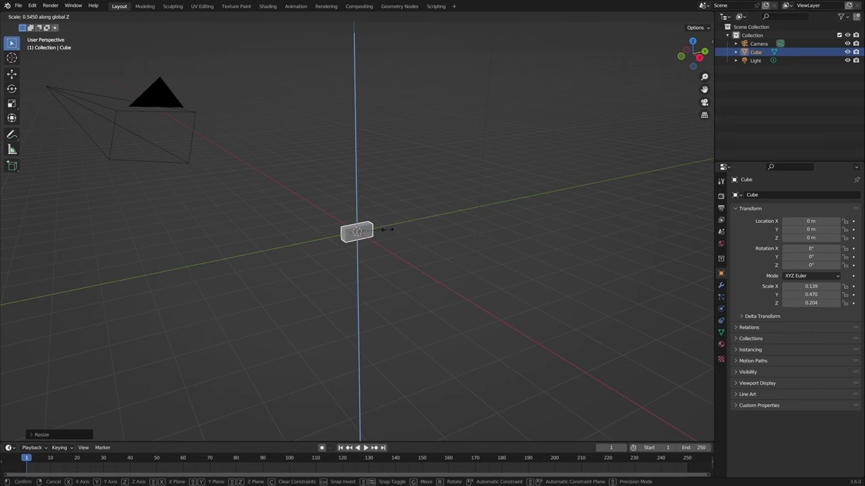
click(386, 232)
Apply the scale of the resized block
scroll(386, 233, up, 4)
mouse_move(394, 234)
middle_down()
mouse_move(374, 231)
mouse_move(388, 239)
middle_up()
key(ctrl+a)
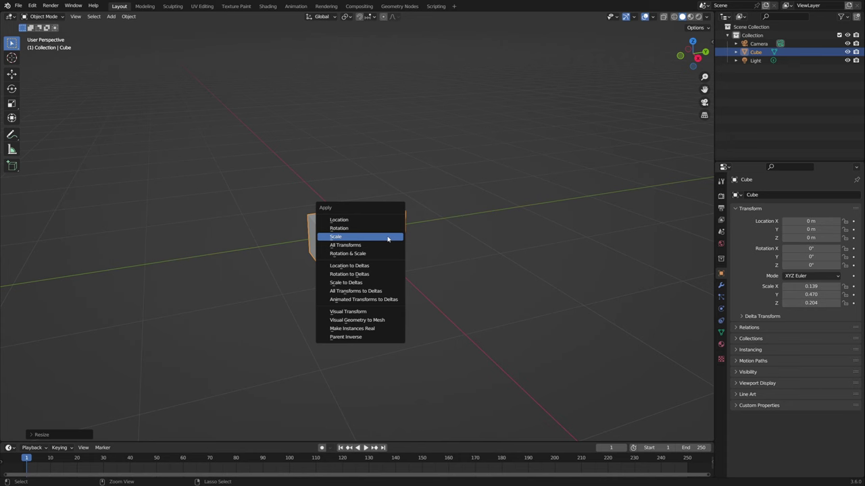
click(388, 237)
mouse_move(388, 238)
middle_down()
mouse_move(397, 249)
mouse_move(386, 236)
middle_up()
In Edit Mode, bevel the block's four edges running along X by about 0.189 m
key(Tab)
key(2)
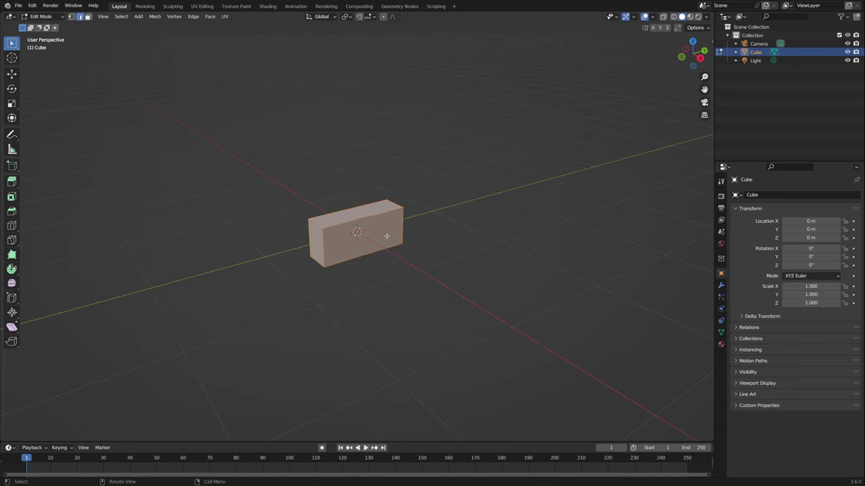
key(alt+a)
middle_drag(322, 223, 464, 251)
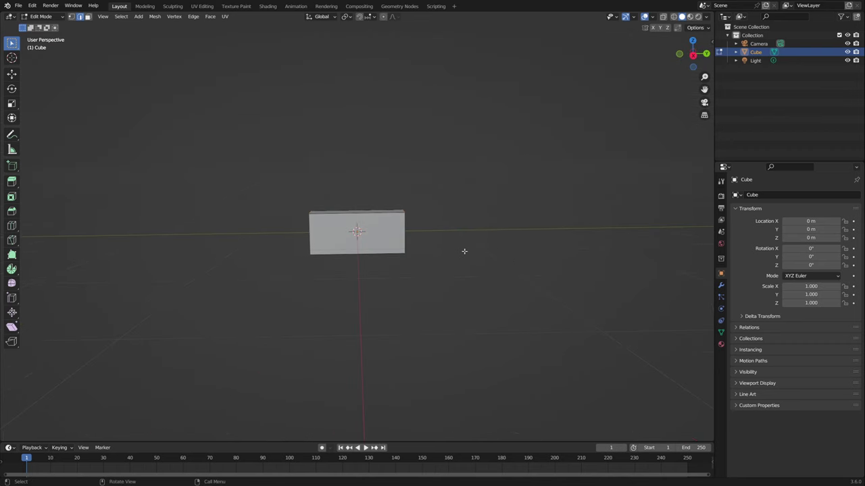
key(ctrl+b)
click(454, 231)
Enable Clamp Overlap for the bevel, and set it to 15 segments with a width of about 0.419 m
click(35, 435)
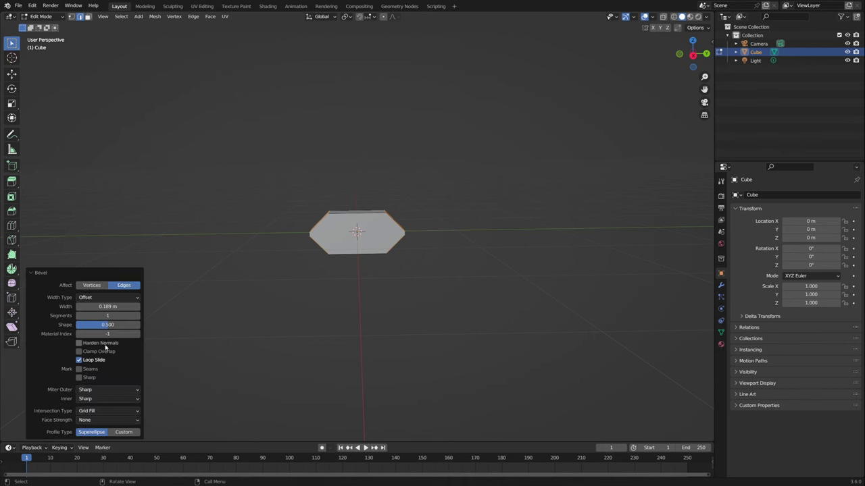
click(79, 352)
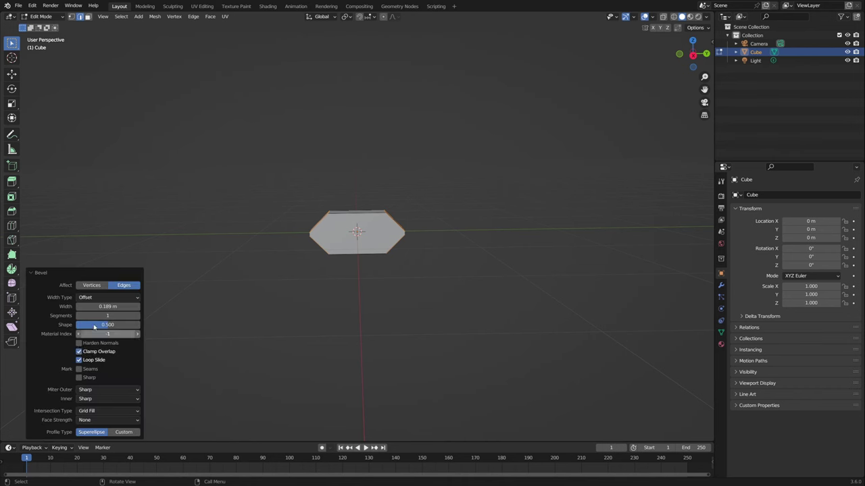
click(102, 316)
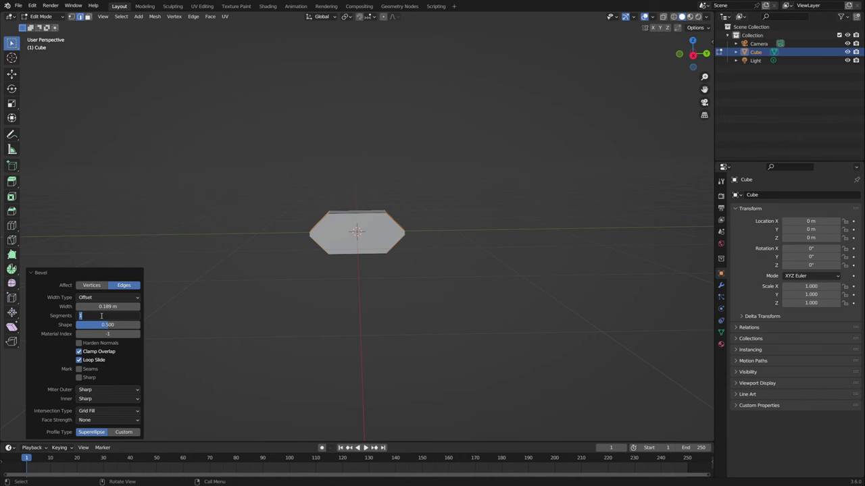
text(15)
key(Return)
drag(102, 306, 117, 306)
middle_drag(361, 263, 396, 253)
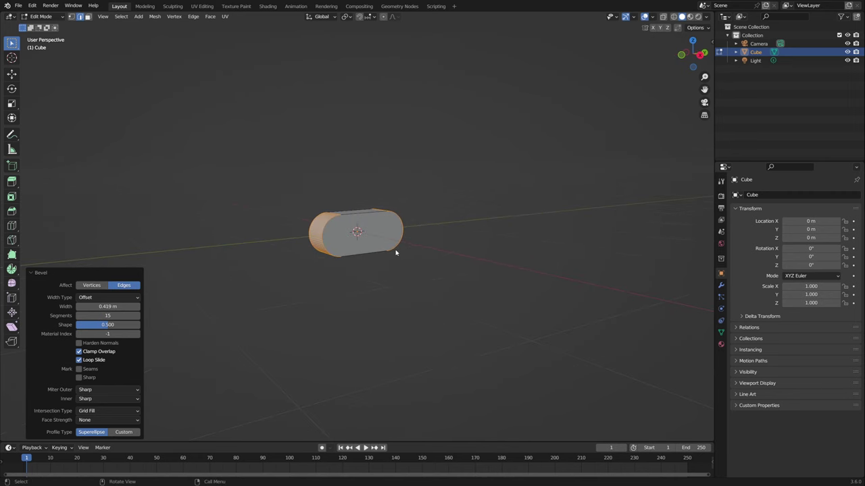
Select the whole rounded mesh and merge its vertices by distance
key(Tab)
key(Tab)
key(a)
key(m)
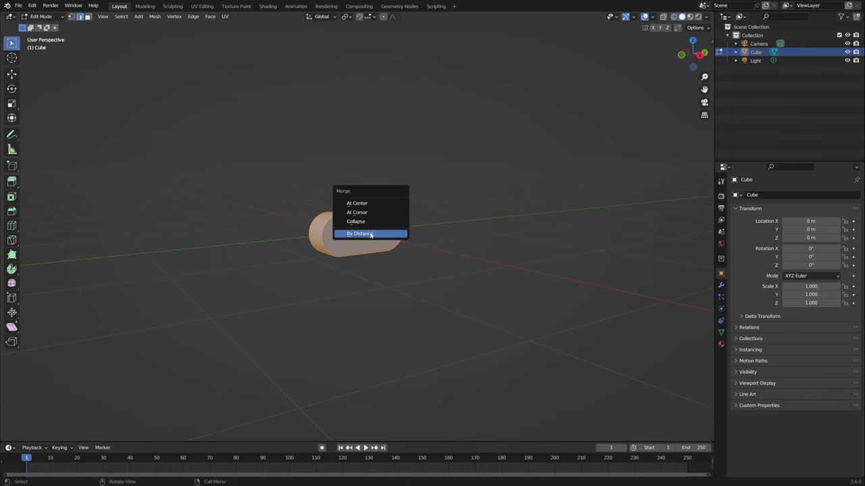
click(362, 233)
middle_drag(380, 261, 433, 352)
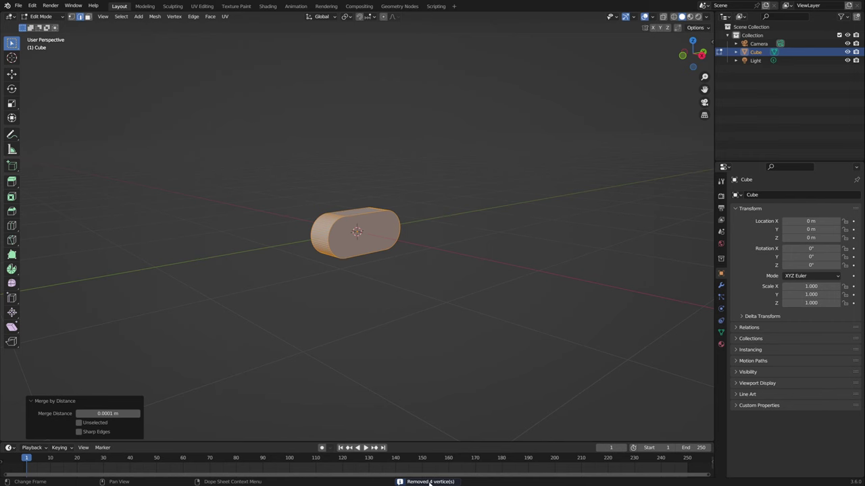
Select the two large flat faces of the rounded block and bevel their borders by about 0.0438 m with 10 segments
scroll(419, 282, up, 2)
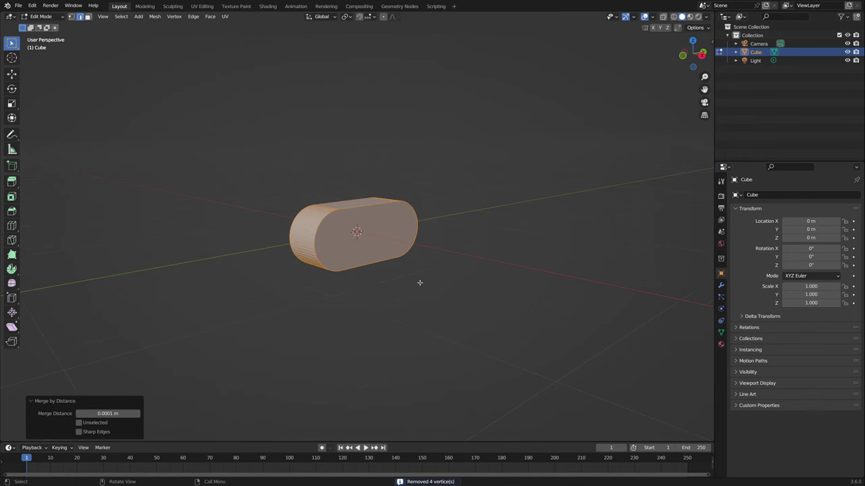
key(alt+a)
middle_drag(371, 222, 334, 235)
shift+click(335, 234)
middle_drag(507, 239, 472, 238)
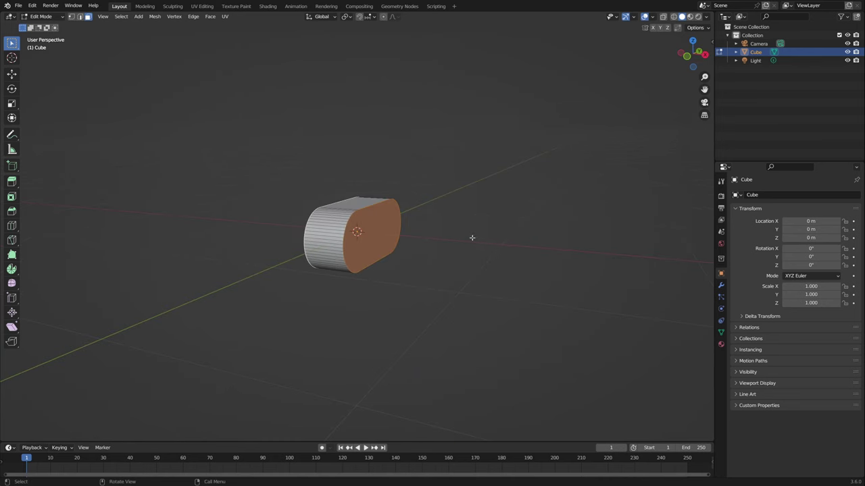
key(ctrl+b)
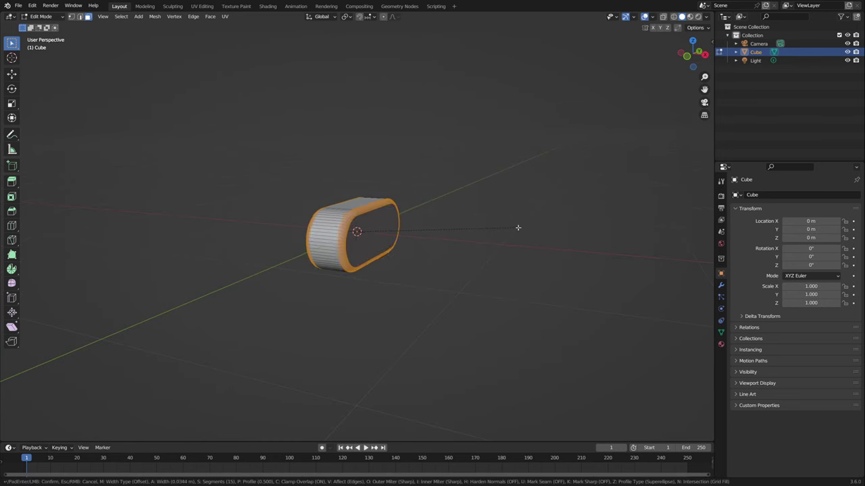
click(519, 228)
click(104, 315)
text(10)
key(Return)
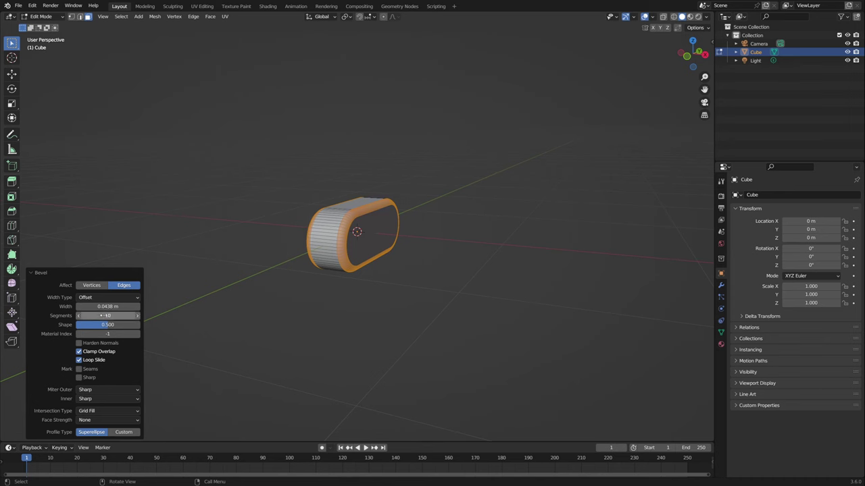
Return to Object Mode and shade the rounded block smooth
key(Tab)
right_click(356, 237)
click(356, 237)
middle_drag(358, 238, 379, 250)
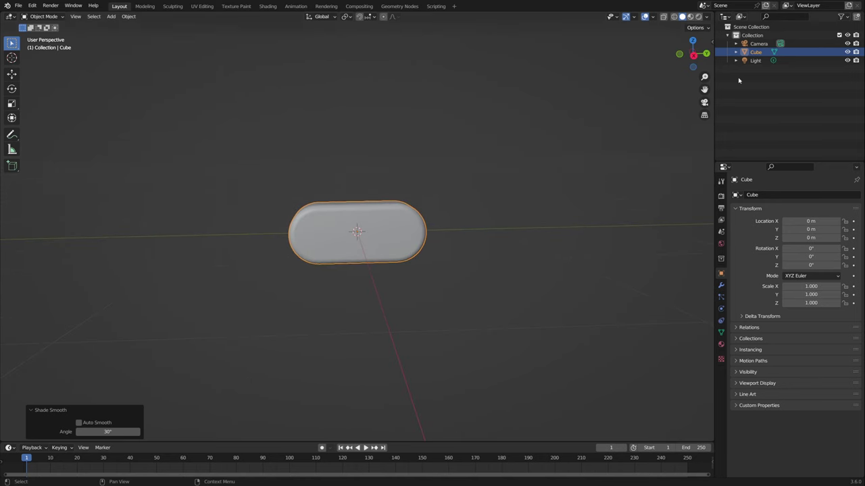
Rename the Cube object to rectangle_round
double_click(756, 52)
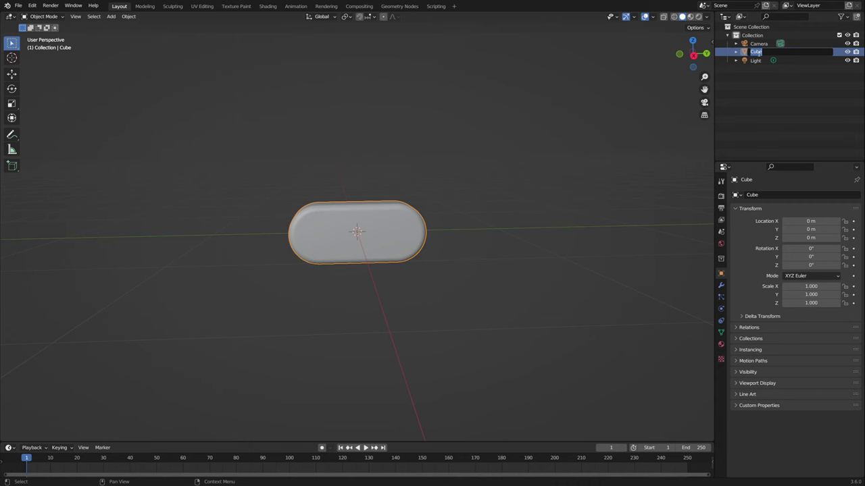
text(rectangle_round)
key(Return)
Move the rounded block along Y to about -3.93 m, away from the world origin
scroll(496, 206, down, 3)
key(g)
key(y)
click(169, 208)
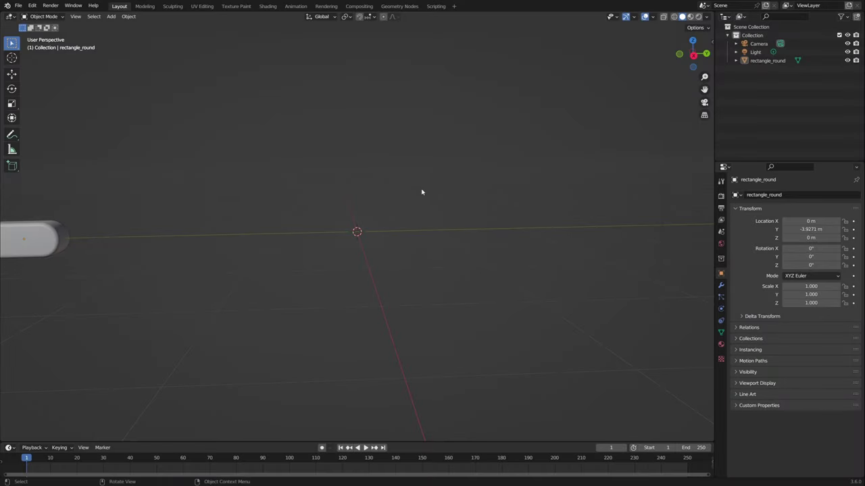
Add a plane mesh at the world origin
key(shift+a)
mouse_move(423, 216)
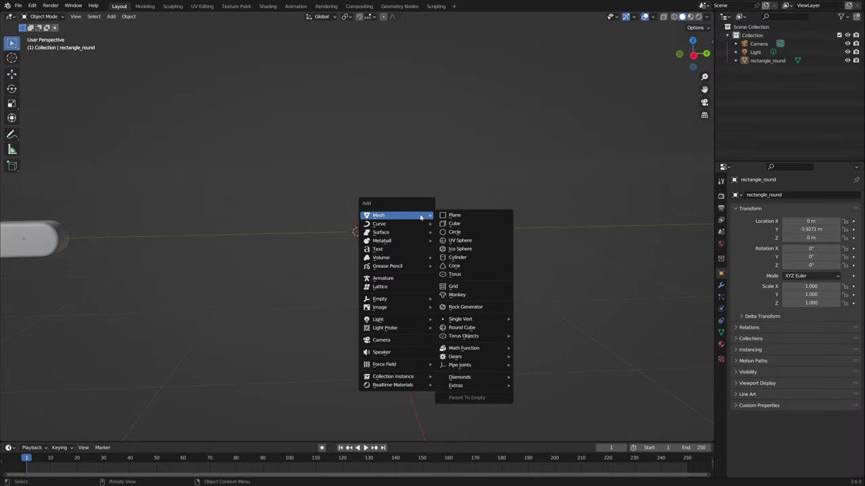
click(465, 215)
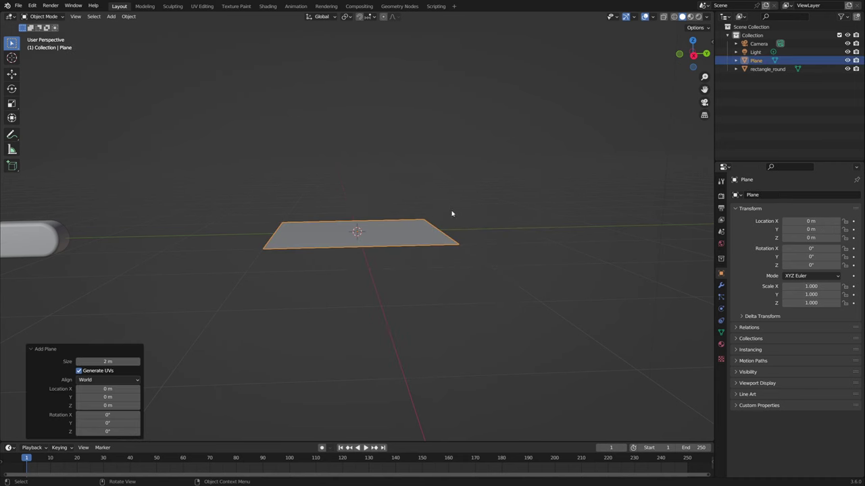
Create a new geometry node tree for the plane and delete its Group Input node
click(400, 6)
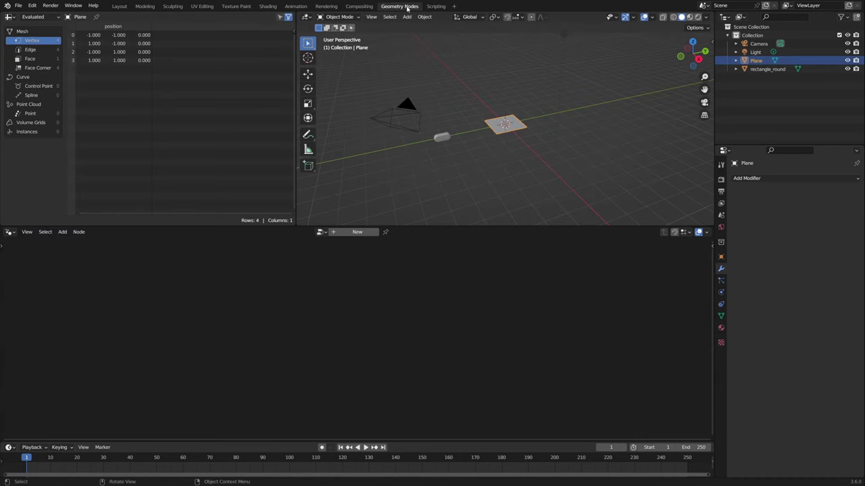
click(357, 232)
middle_drag(293, 328, 353, 312)
drag(308, 331, 170, 330)
drag(220, 301, 108, 372)
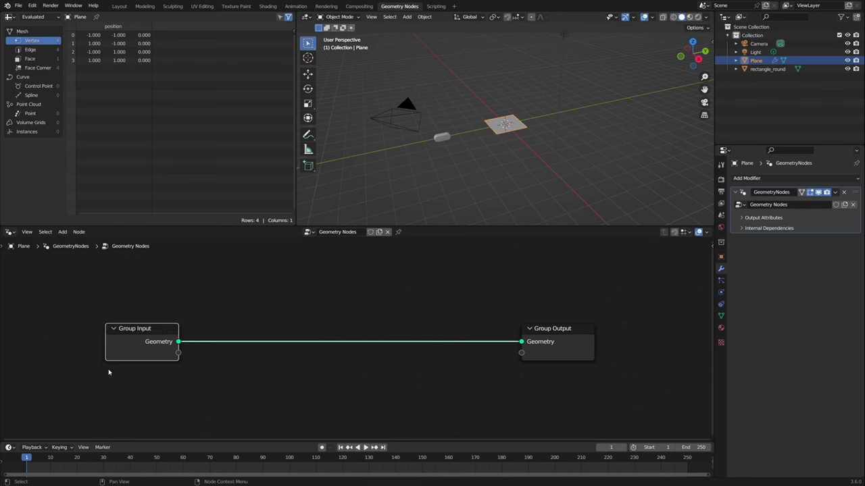
key(x)
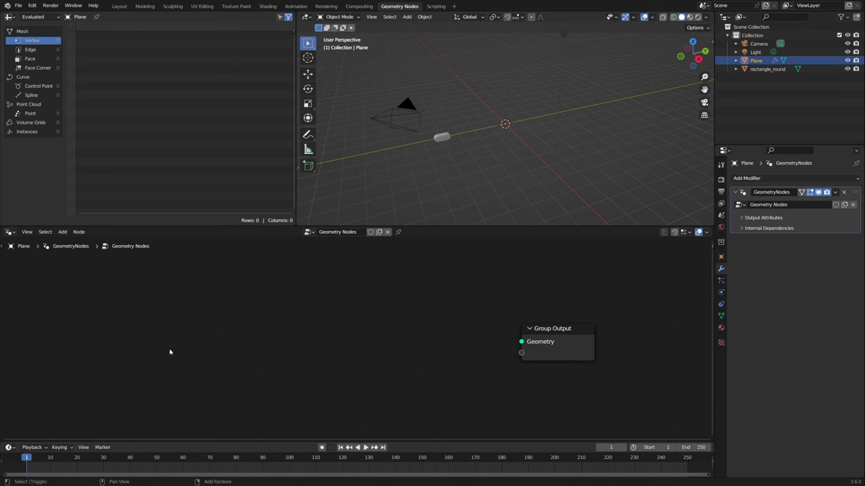
Add a Grid node in front of the Group Output node
key(shift+a)
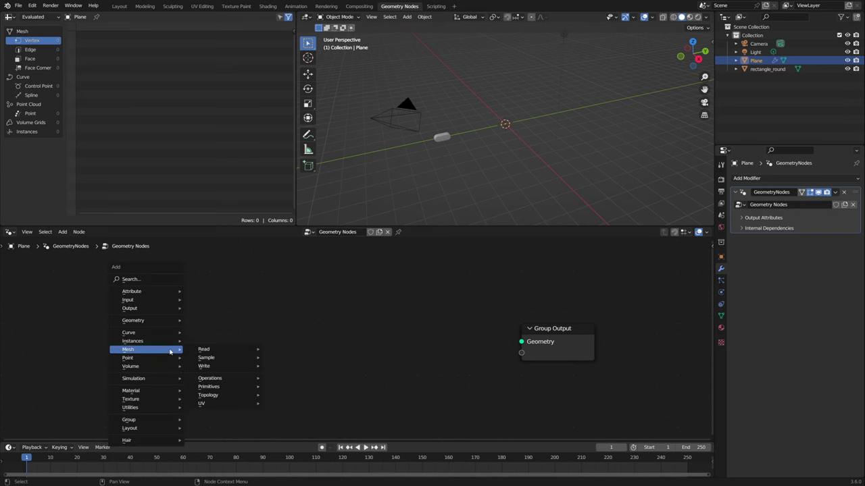
text(grid)
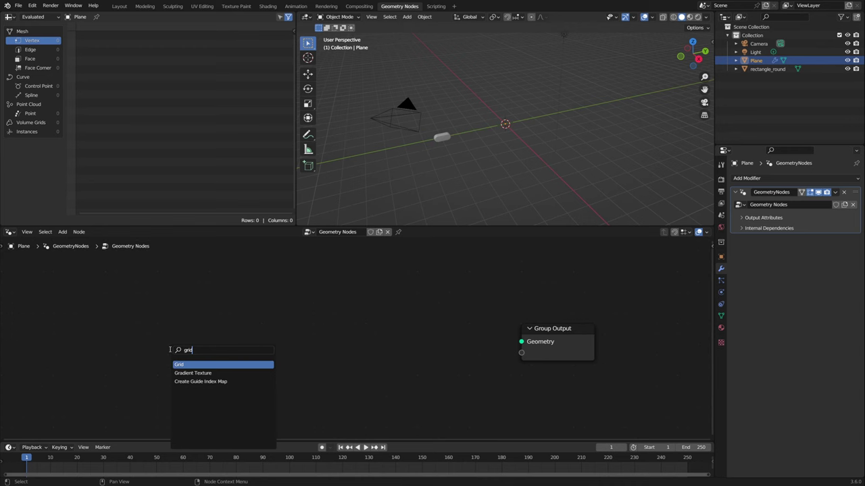
key(Return)
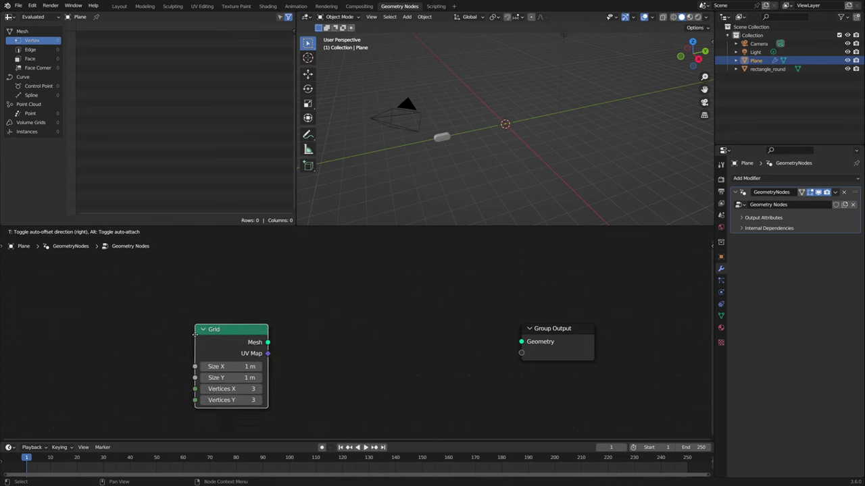
click(205, 329)
key(shift+a)
mouse_move(321, 338)
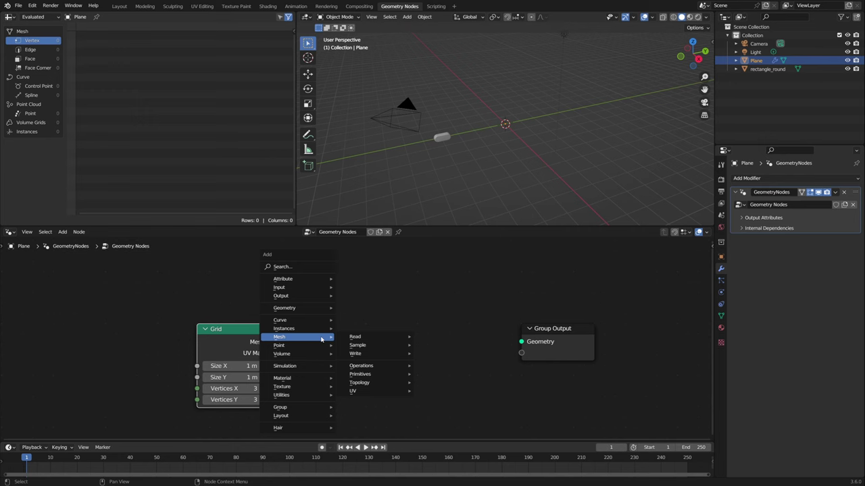
key(s)
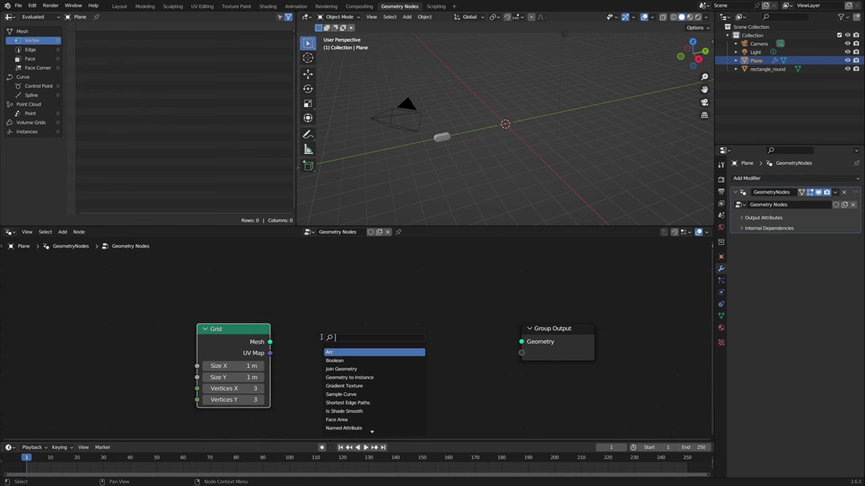
text(rotat)
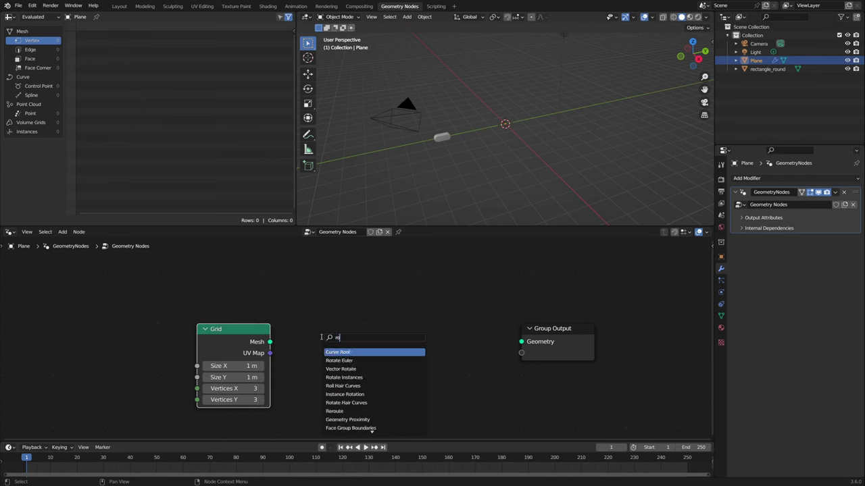
key(BackSpace)
key(BackSpace)
key(BackSpace)
key(BackSpace)
key(BackSpace)
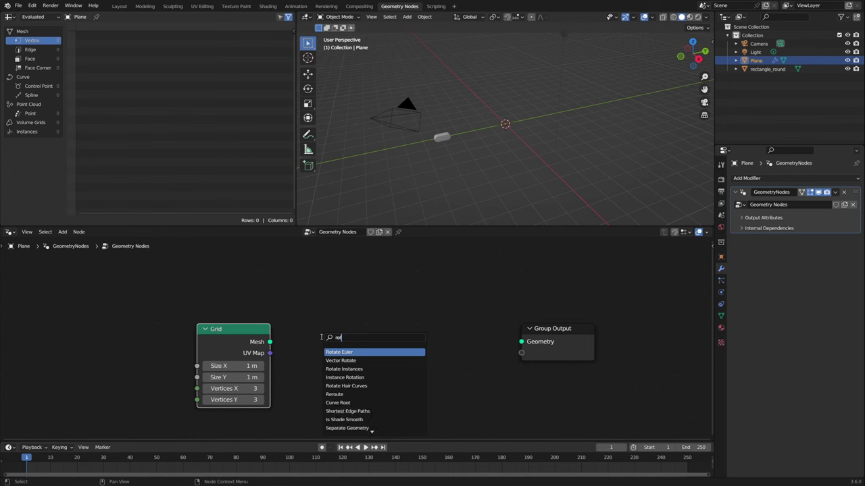
key(Escape)
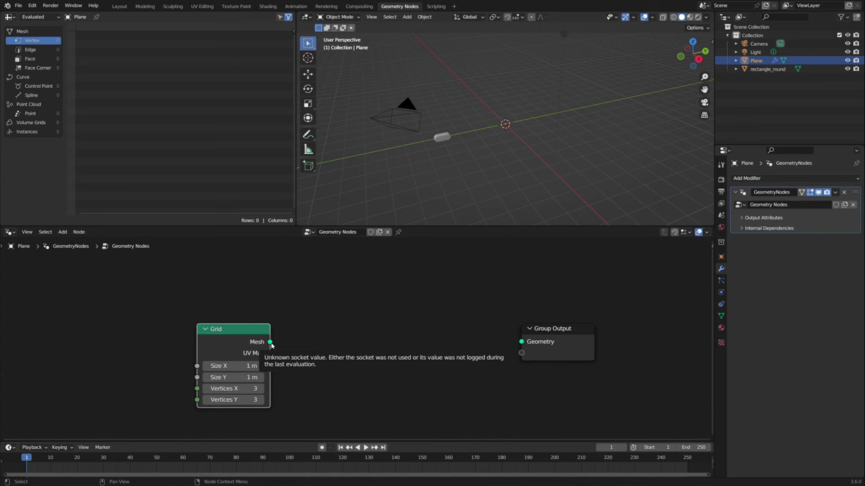
Connect the Grid node's Mesh output to the Group Output's Geometry input, and shift the Grid node slightly further from the output
drag(270, 343, 534, 345)
scroll(529, 150, up, 8)
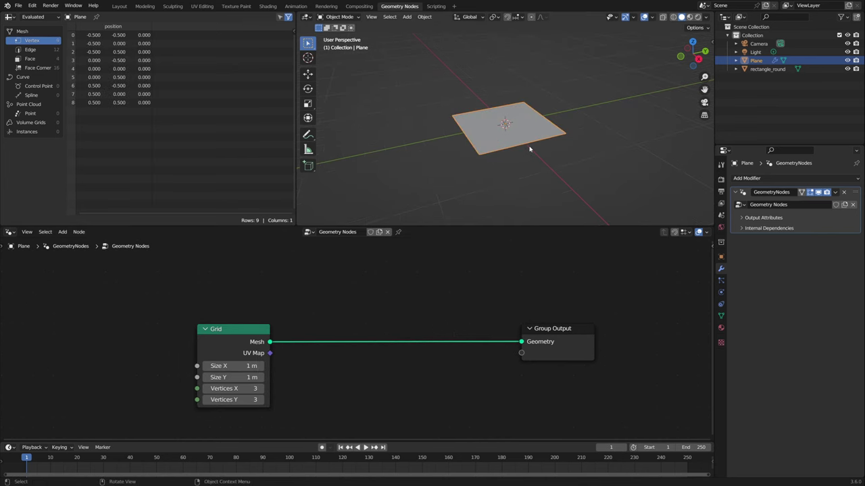
drag(151, 287, 290, 424)
drag(243, 348, 236, 346)
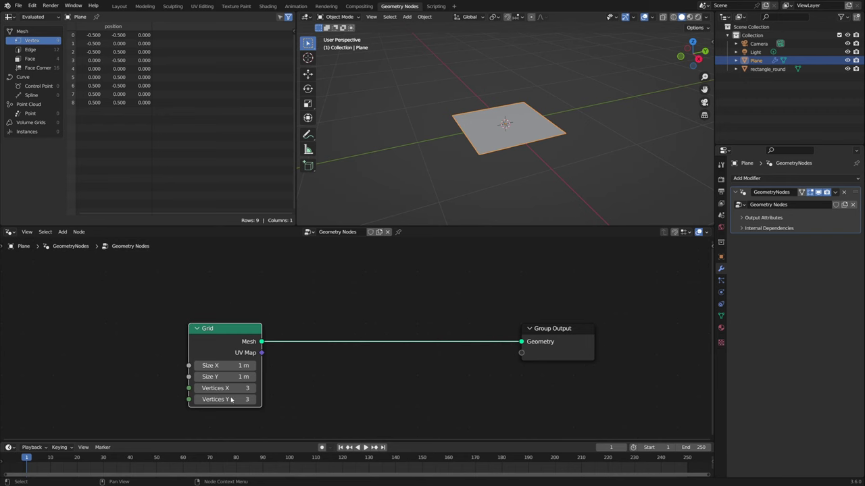
Insert a Transform Geometry node into the link between the Grid and Group Output nodes
drag(233, 347, 180, 348)
middle_drag(180, 347, 199, 333)
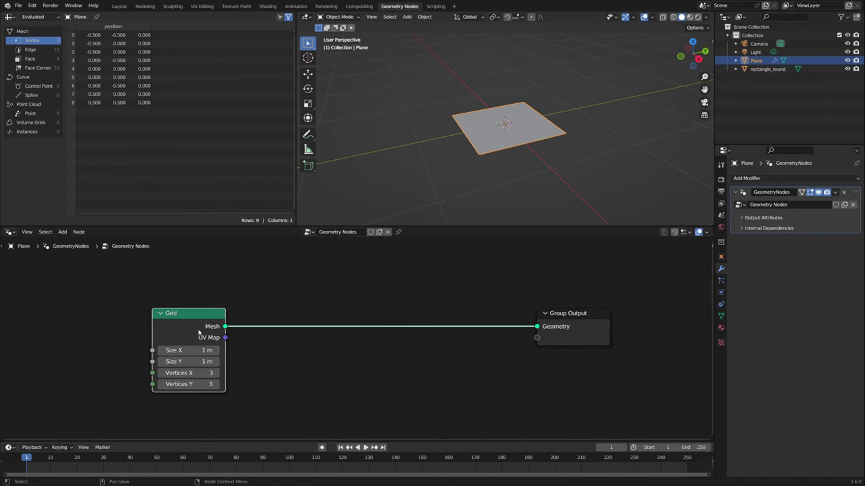
key(shift+a)
click(254, 314)
text(tra)
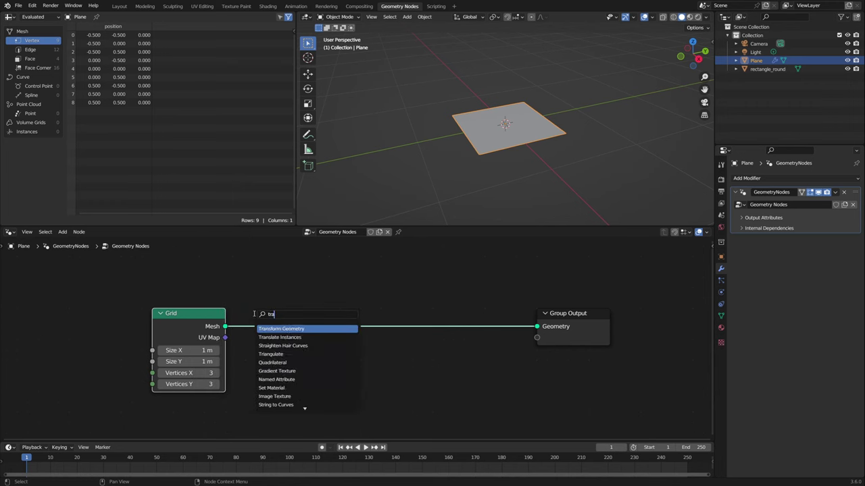
key(Return)
click(245, 313)
middle_drag(305, 355, 283, 317)
Set the Transform Geometry node's Z translation to 0.5 m and its Y rotation to 90°
click(288, 328)
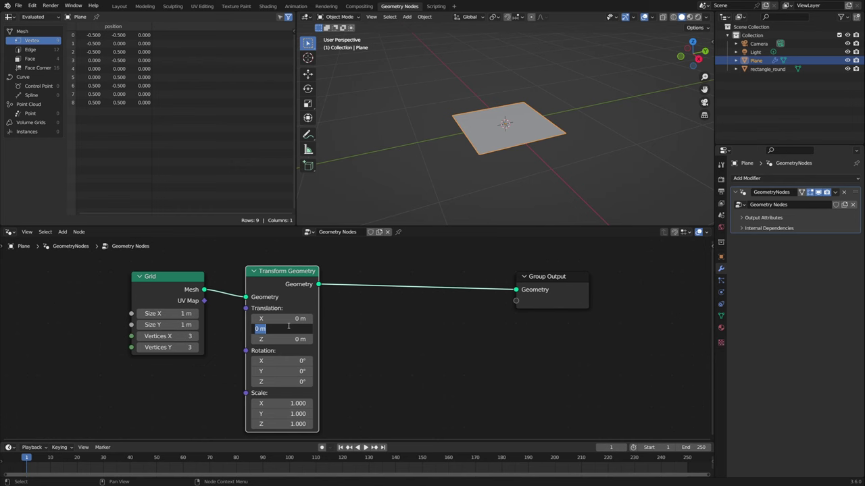
key(Tab)
text(0.5)
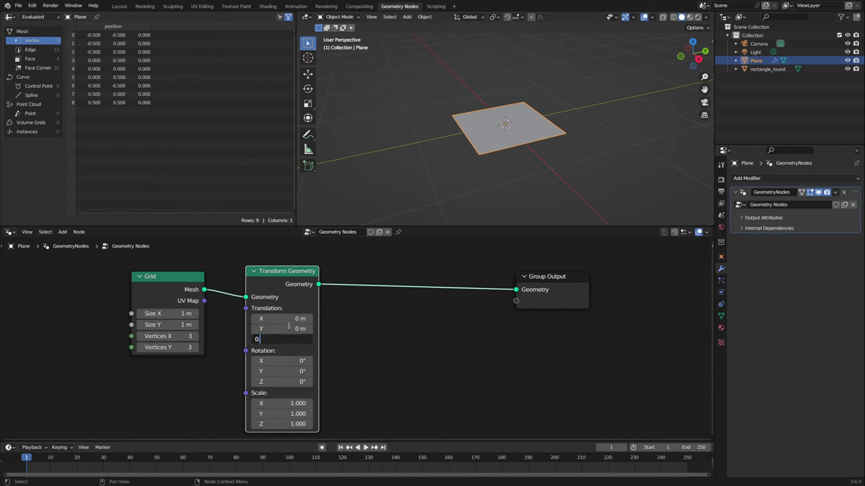
key(Return)
click(288, 371)
text(90)
key(Return)
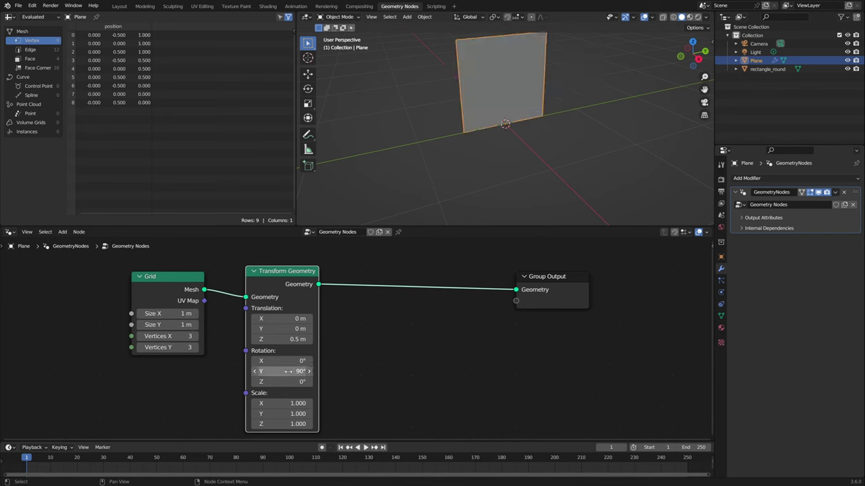
Shift the Group Output node further away and insert a Mesh to Points node after Transform Geometry
middle_drag(546, 195, 548, 175)
drag(558, 280, 699, 276)
middle_drag(607, 287, 540, 296)
scroll(475, 295, down, 1)
key(shift+a)
text(s)
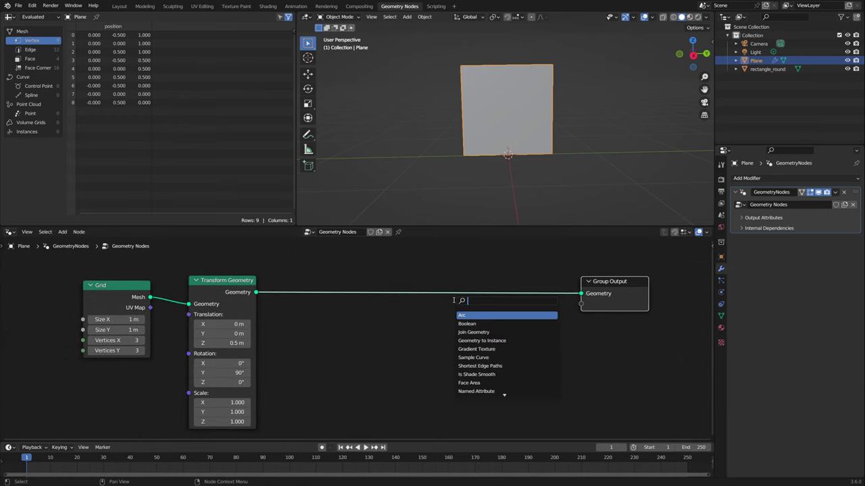
text(mesh)
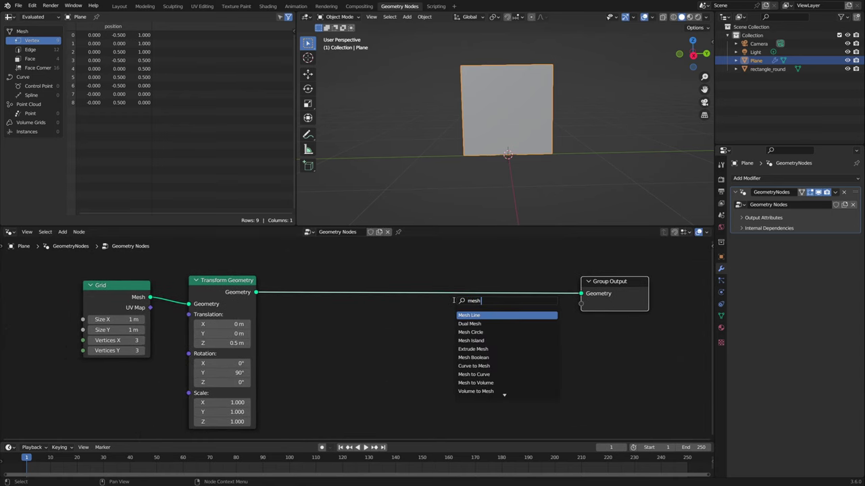
text( to po)
key(Return)
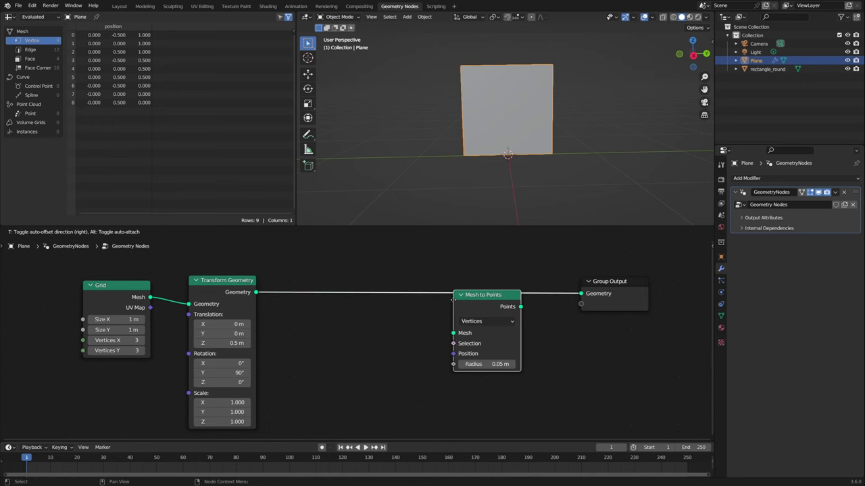
click(350, 284)
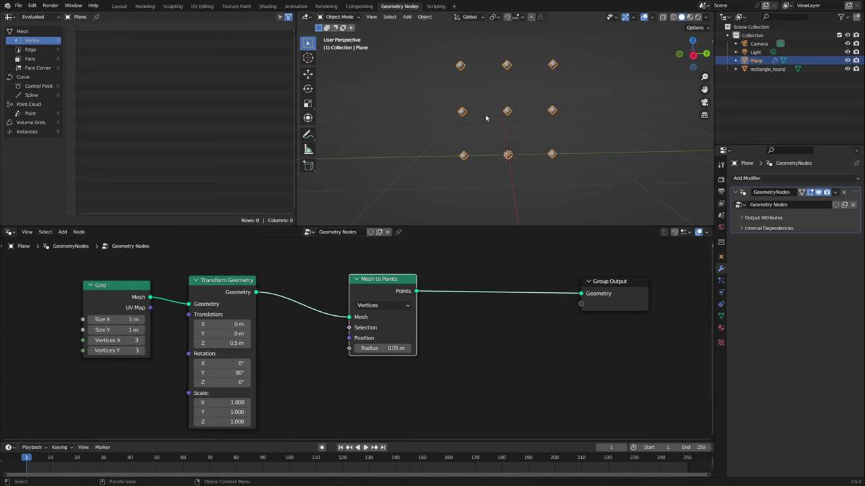
Set the Mesh to Points node's mode to Faces
click(367, 307)
click(383, 306)
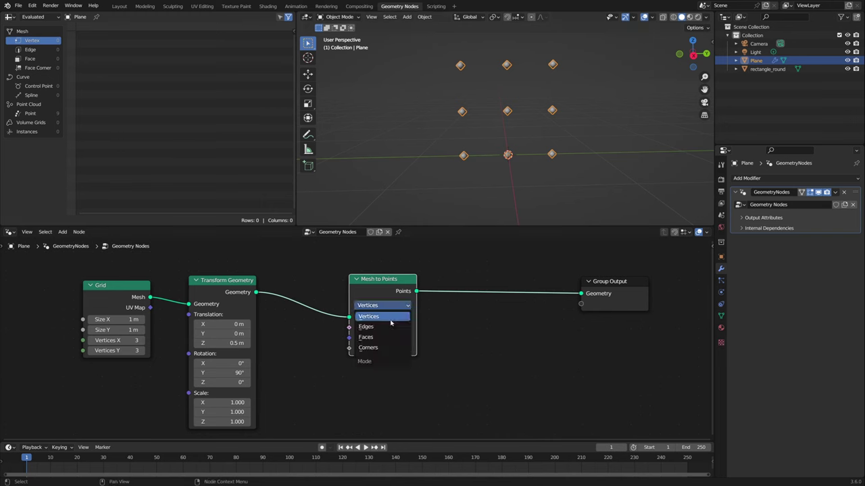
click(386, 338)
Set both Vertices X and Vertices Y of the Grid node to 8
middle_drag(431, 319, 608, 304)
drag(294, 282, 233, 282)
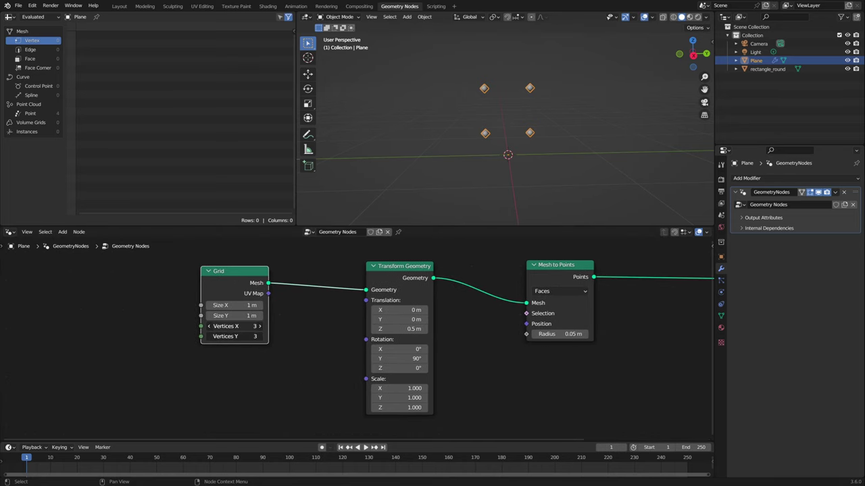
shift+drag(235, 332, 264, 331)
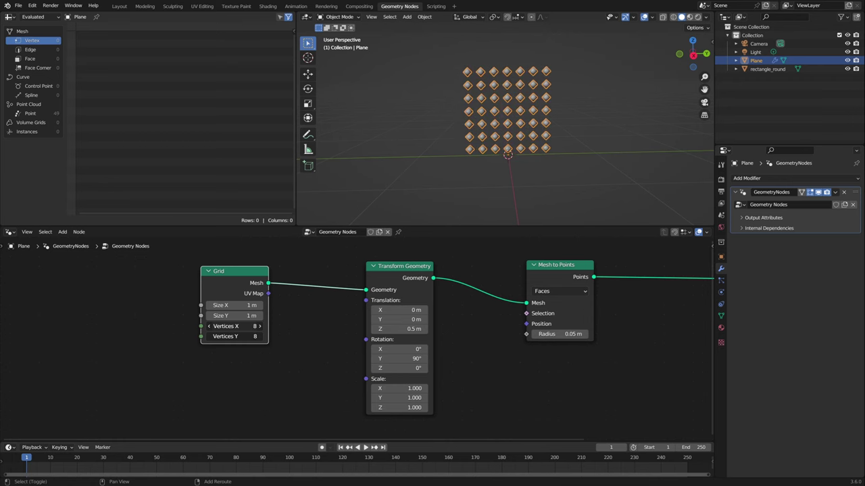
scroll(506, 148, up, 1)
middle_drag(507, 148, 501, 149)
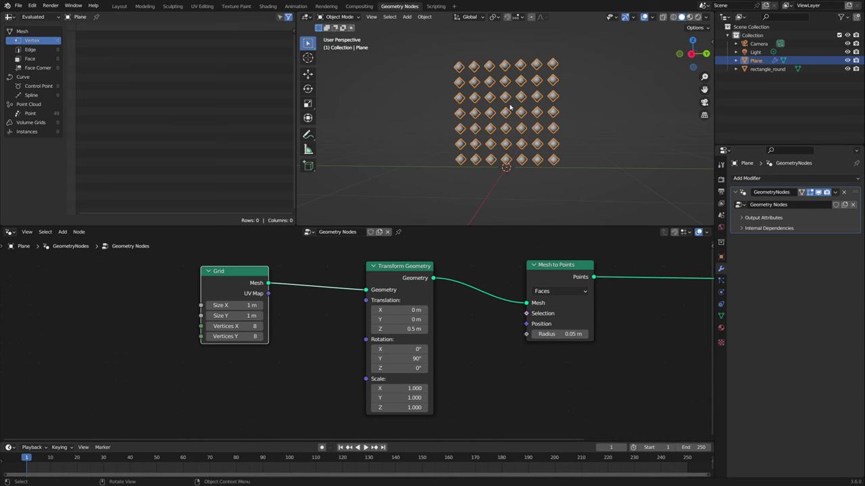
middle_drag(504, 122, 514, 122)
Set both Vertices X and Vertices Y of the Grid node to 10
middle_drag(484, 275, 319, 282)
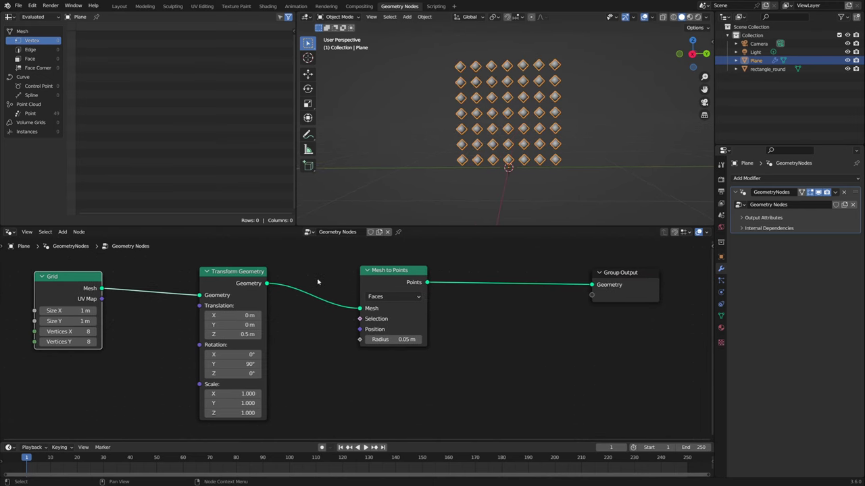
scroll(321, 282, down, 2)
click(138, 332)
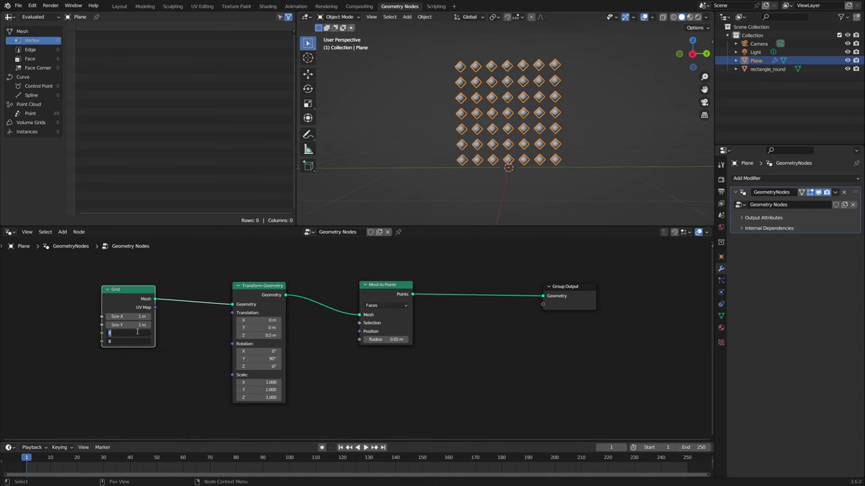
text(10)
key(Tab)
text(10)
key(Return)
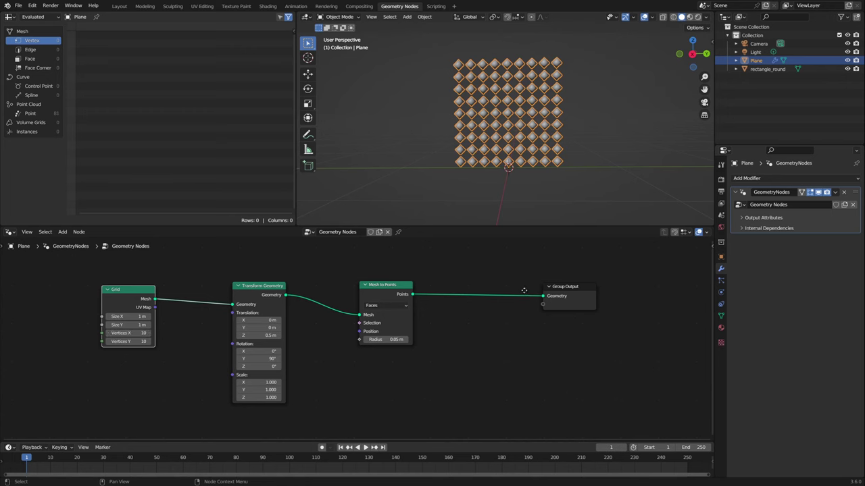
Make room before the Group Output and insert an Instance on Points node after Mesh to Points
middle_drag(527, 292, 475, 291)
drag(534, 292, 607, 293)
key(shift+a)
key(s)
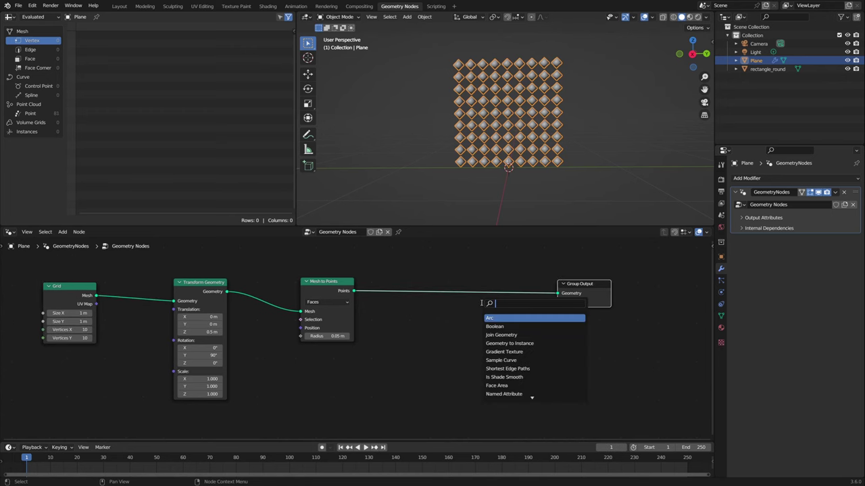
text(instance on)
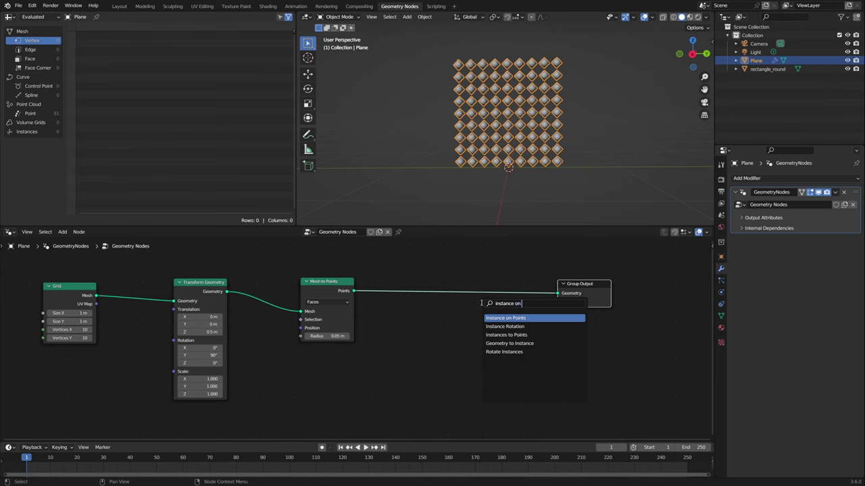
key(Return)
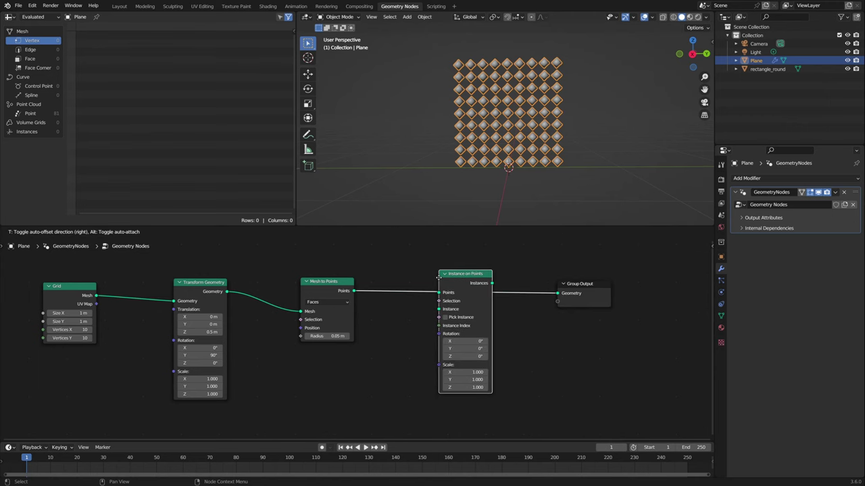
click(452, 285)
middle_drag(452, 285, 419, 283)
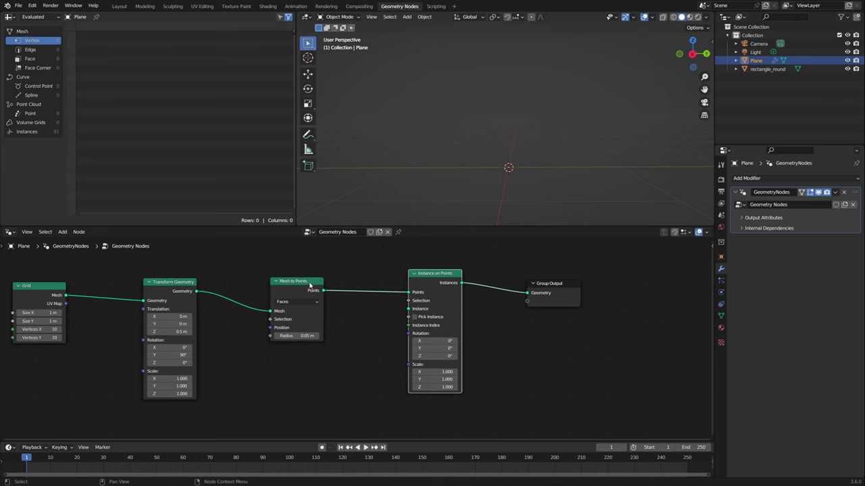
Pin the node tree and feed rectangle_round's geometry through an Object Info node into the Instance input of Instance on Points
click(398, 232)
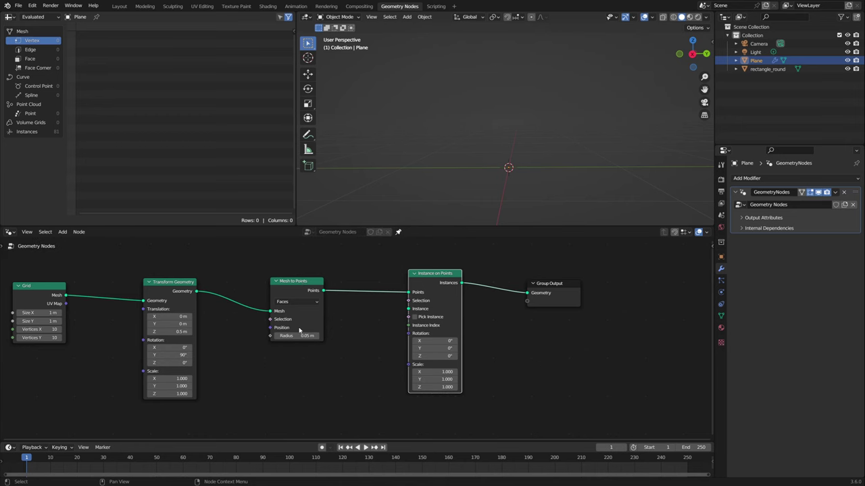
middle_drag(300, 331, 331, 334)
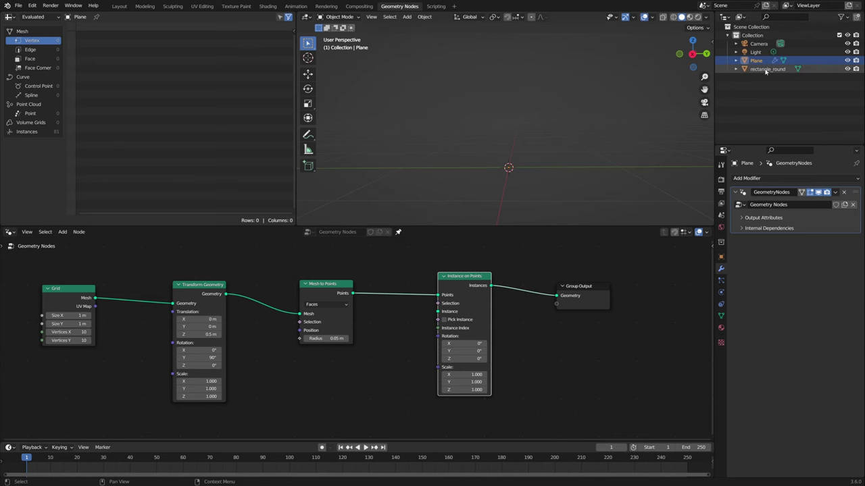
drag(779, 70, 331, 383)
middle_drag(363, 378, 352, 350)
drag(334, 362, 322, 345)
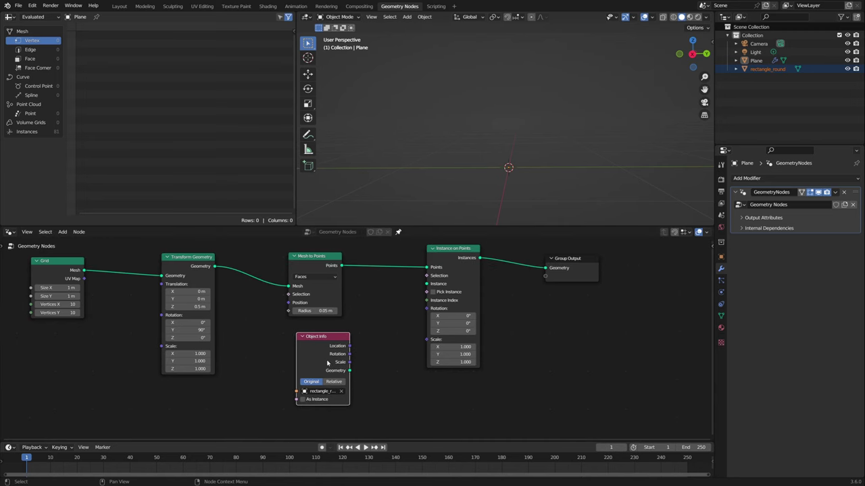
drag(349, 371, 426, 286)
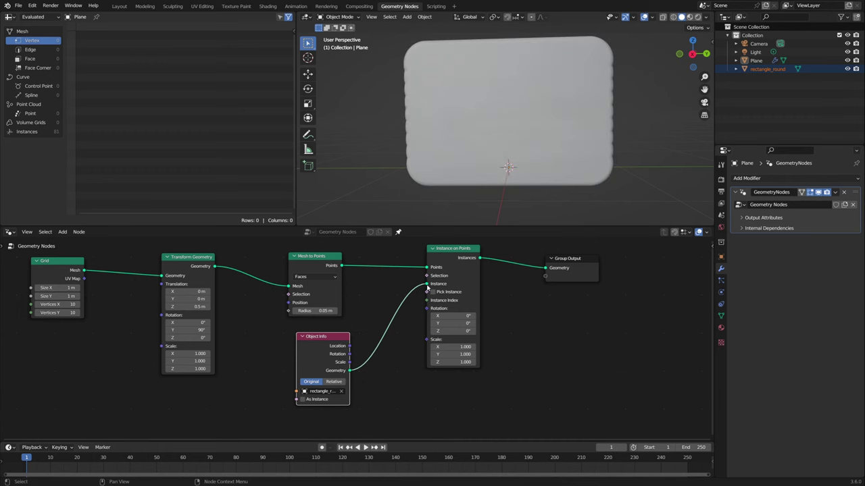
Set the Instance on Points scale to 0.1 on all three axes
middle_drag(527, 169, 532, 172)
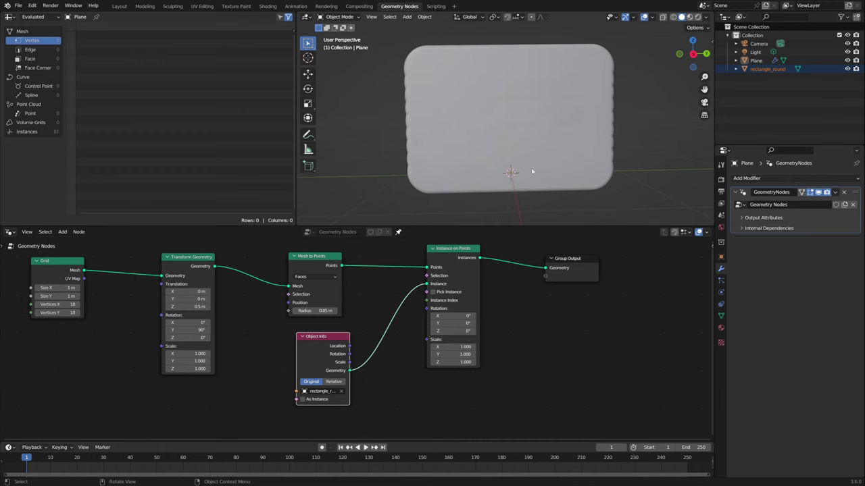
drag(462, 346, 382, 362)
click(460, 346)
text(0.1)
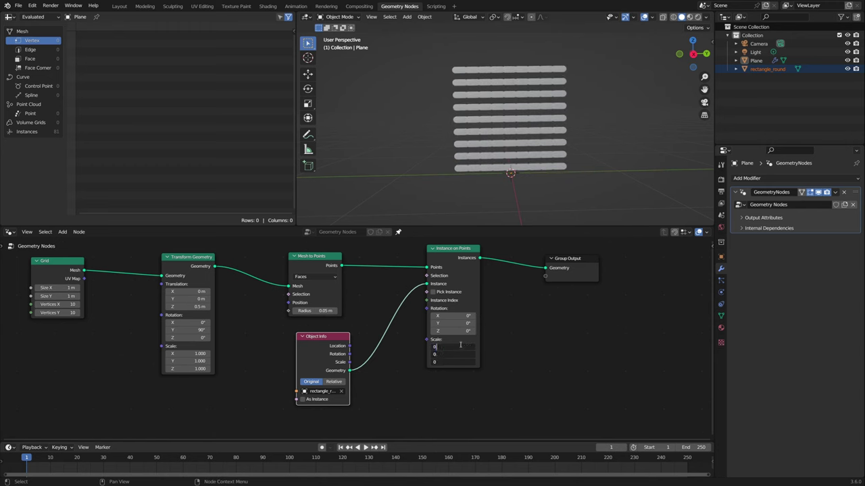
key(Return)
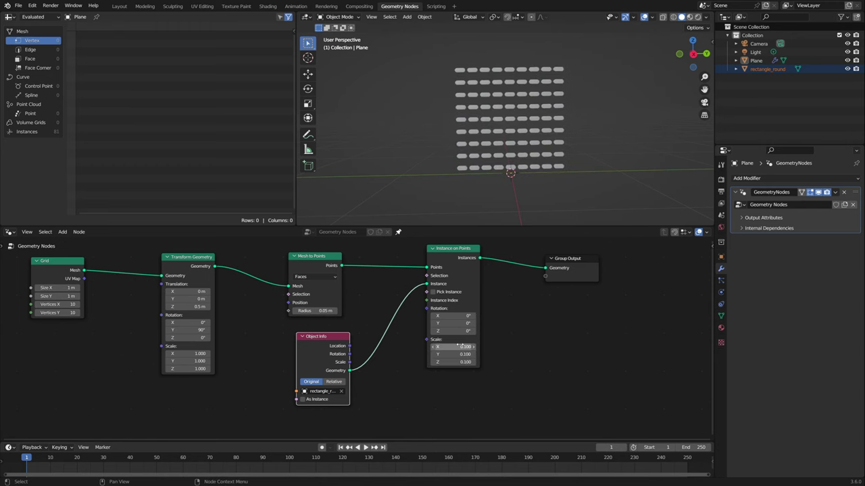
Set the Instance on Points scale to 0.11 on X, Y and Z
click(460, 346)
text(0.11)
key(Return)
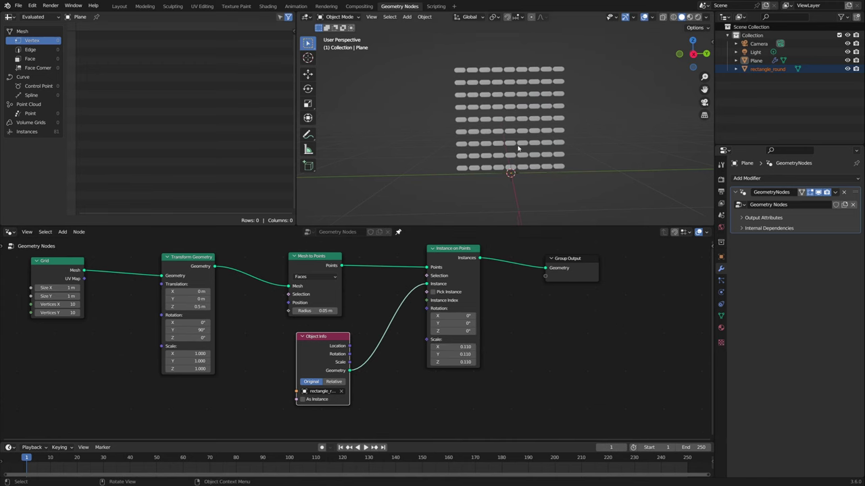
scroll(518, 147, up, 9)
middle_drag(501, 115, 461, 173)
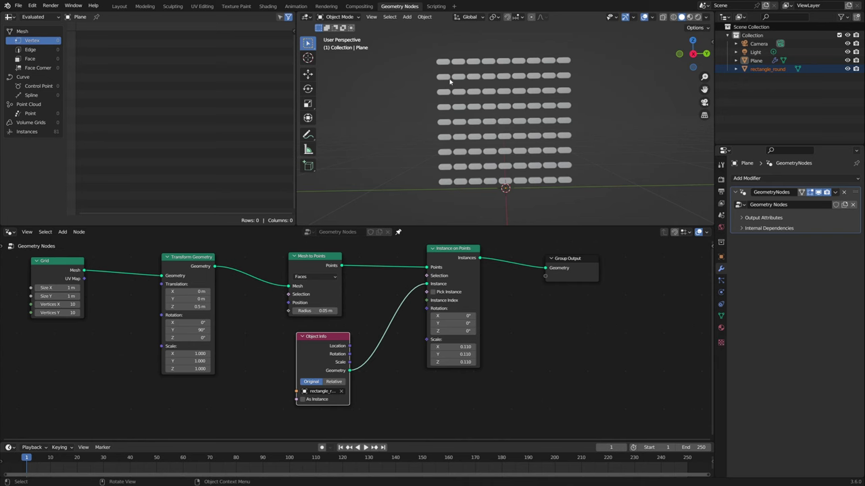
scroll(456, 115, up, 1)
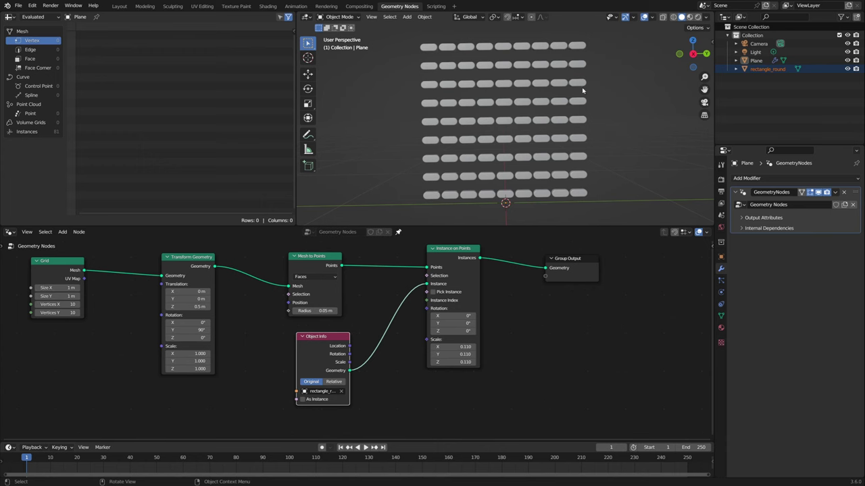
scroll(438, 95, up, 5)
Move the Object Info, Instance on Points and Group Output nodes further away from Mesh to Points to make room
middle_drag(390, 284, 425, 291)
drag(376, 339, 436, 316)
click(514, 284)
drag(514, 285, 562, 293)
drag(394, 244, 625, 343)
drag(632, 264, 706, 269)
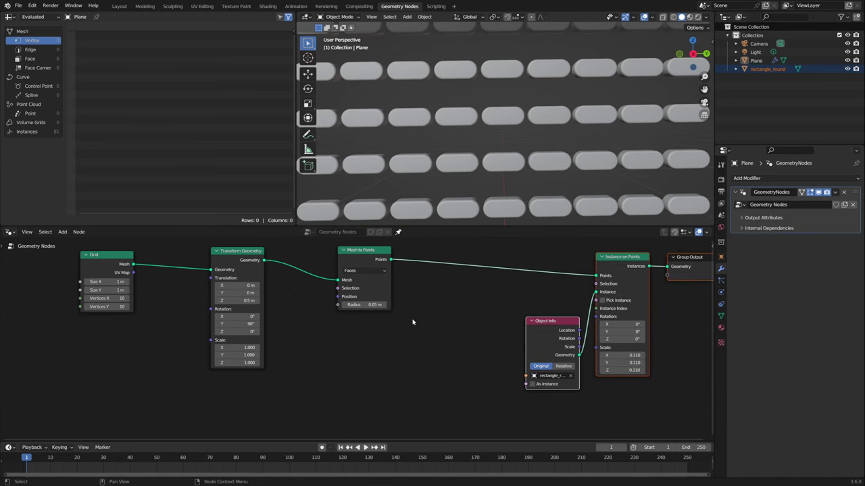
scroll(412, 322, down, 1)
Duplicate the Mesh to Points node, set the copy to Vertices, and wire it between Transform Geometry and Instance on Points
click(365, 264)
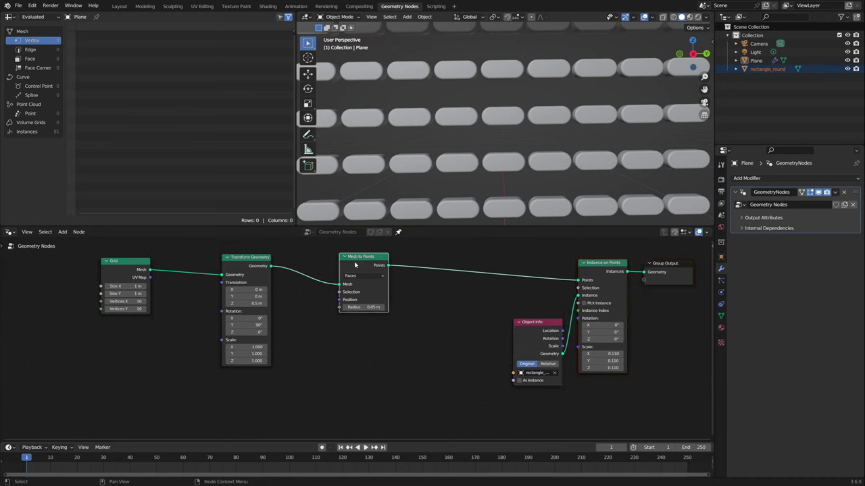
key(shift+d)
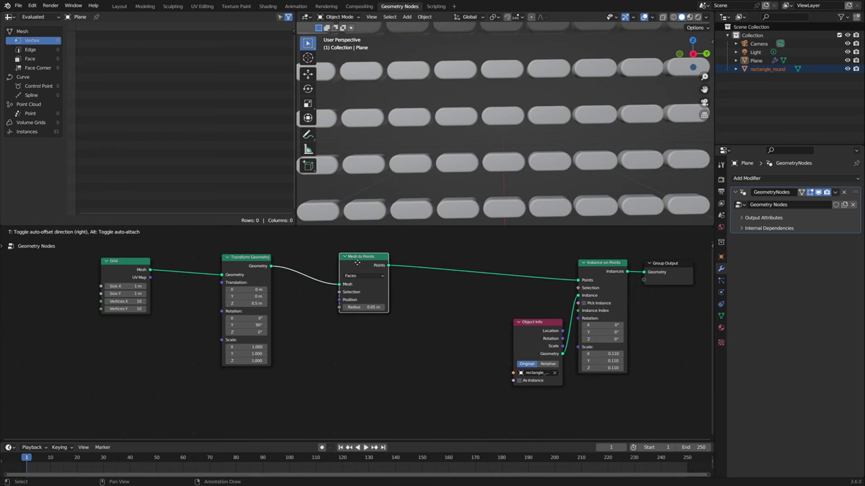
click(359, 328)
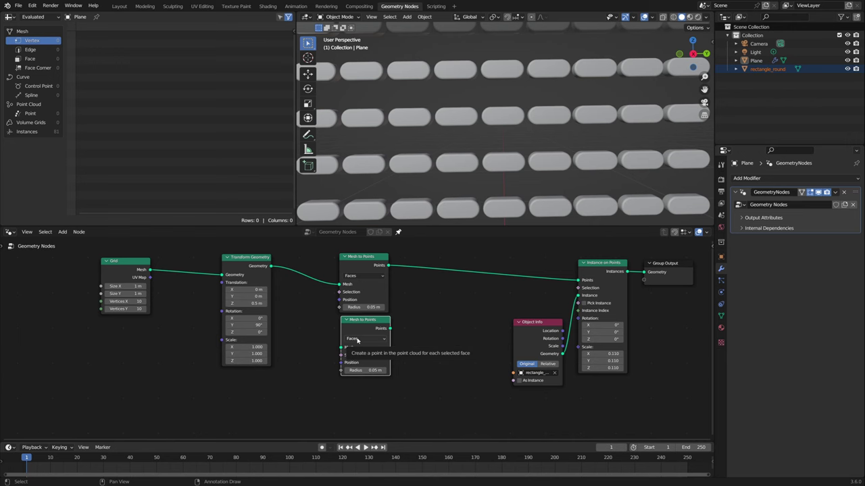
click(358, 340)
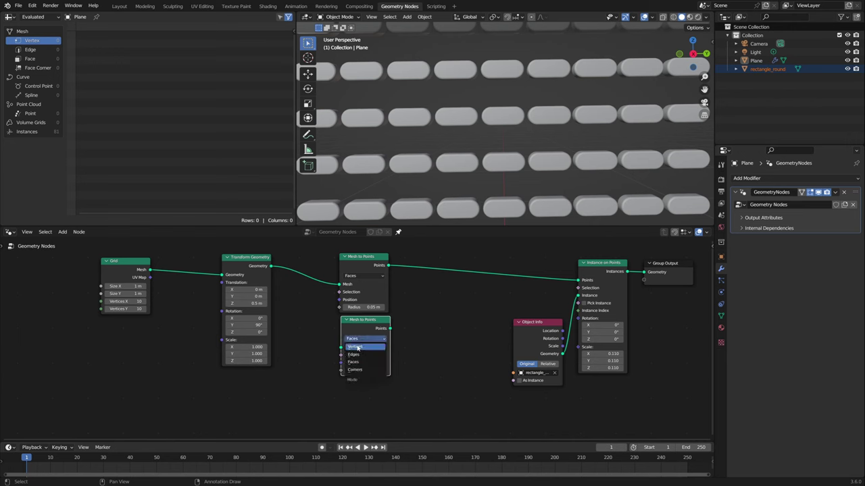
click(359, 347)
drag(272, 267, 577, 281)
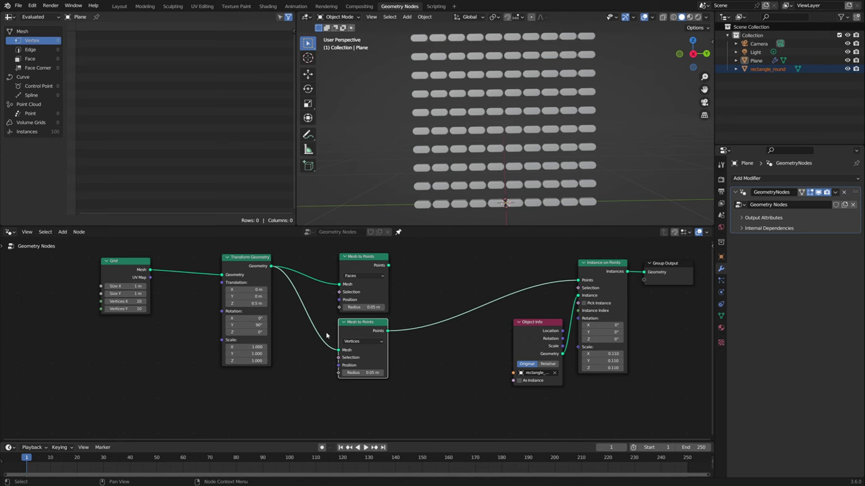
Add a Join Geometry node that merges the points of both Mesh to Points nodes before Instance on Points
key(shift+a)
mouse_move(455, 281)
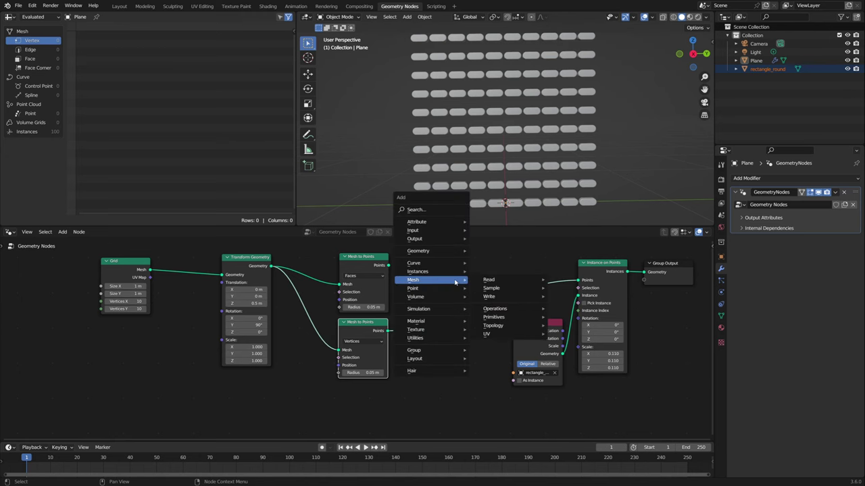
text(join)
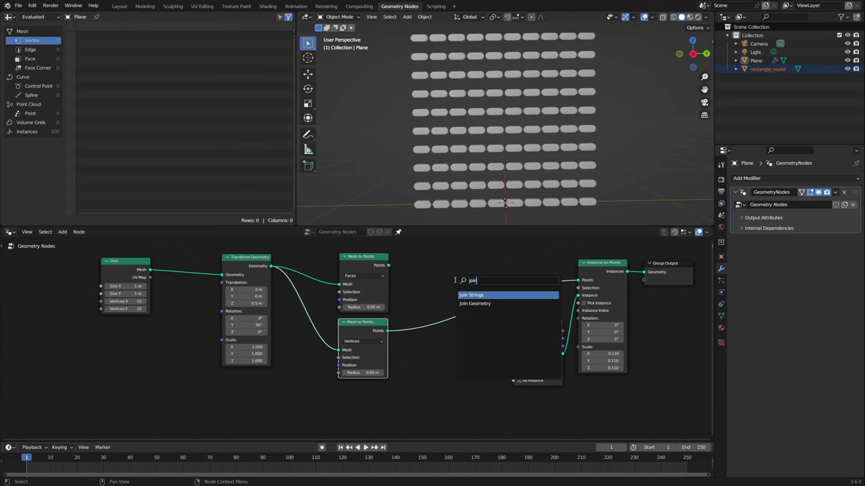
key(Return)
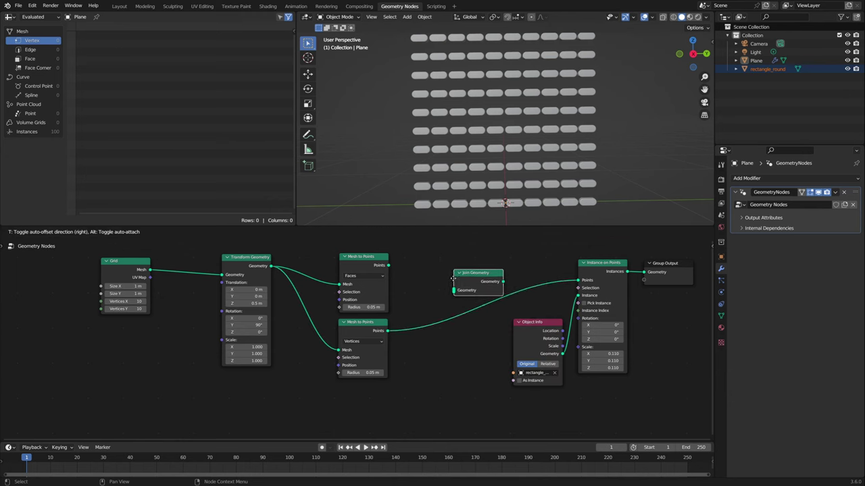
click(451, 283)
drag(388, 264, 459, 283)
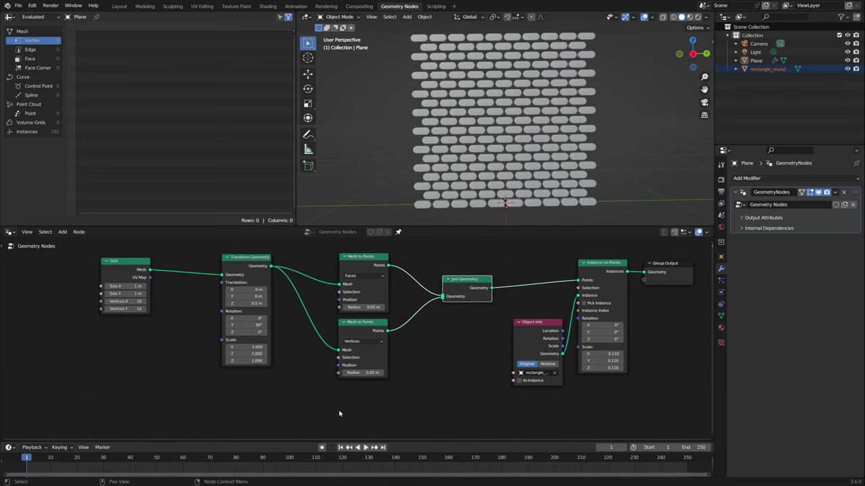
middle_drag(464, 318, 386, 321)
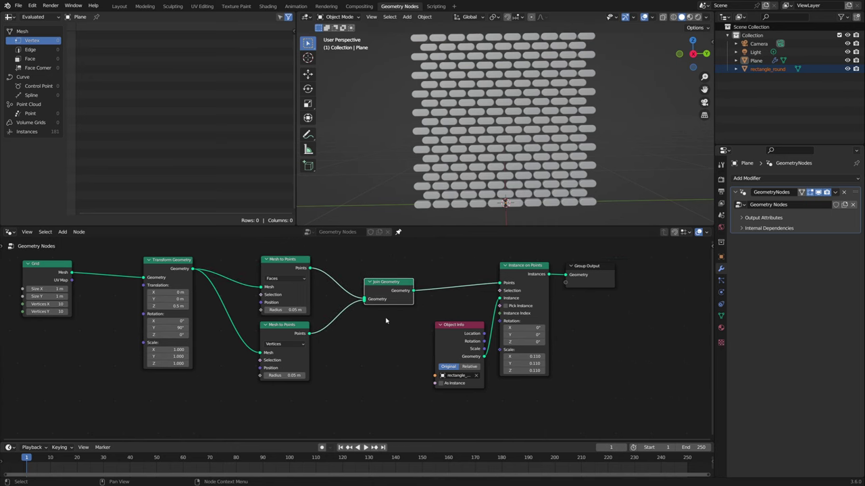
drag(389, 289, 381, 283)
Duplicate the Transform Geometry node and insert the copy before the Vertices Mesh to Points node
scroll(482, 162, up, 3)
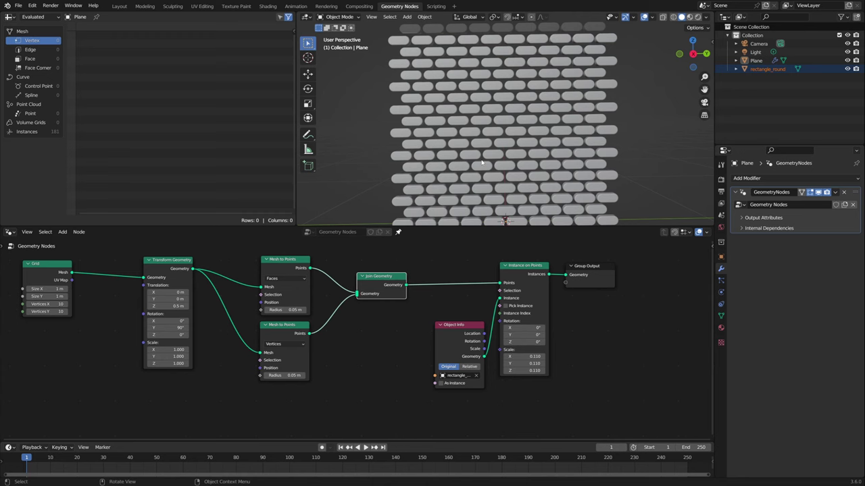
middle_drag(482, 163, 503, 141)
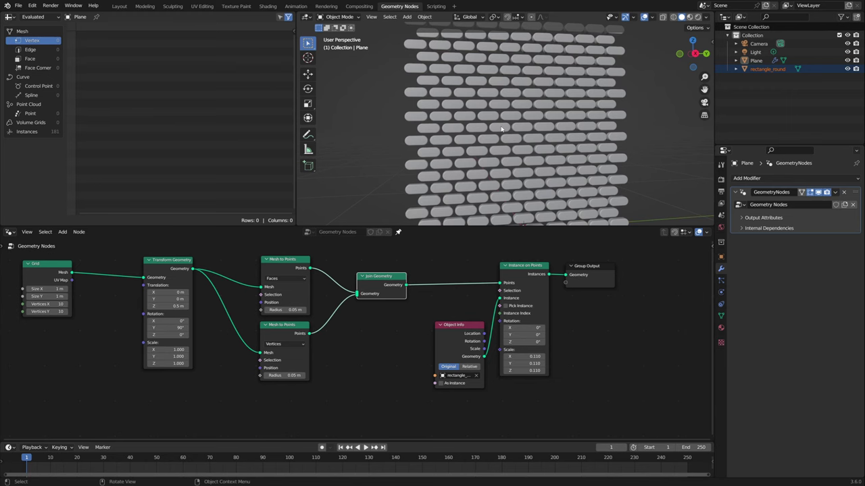
scroll(506, 106, up, 5)
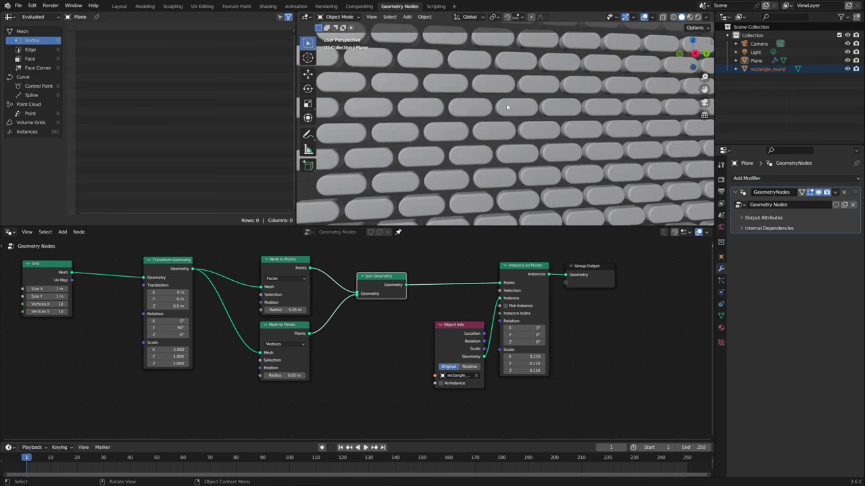
scroll(503, 123, down, 2)
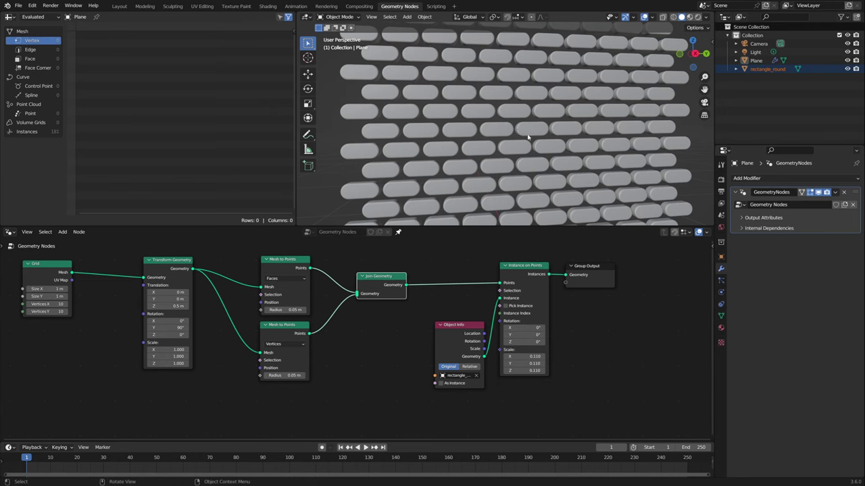
drag(174, 275, 151, 276)
key(shift+d)
click(200, 364)
middle_drag(200, 363, 224, 324)
Set the duplicated Transform Geometry's Z translation to 0 m and its Y rotation to 0°
click(233, 358)
text(0)
key(Return)
click(233, 381)
text(0)
key(Return)
drag(217, 327, 237, 285)
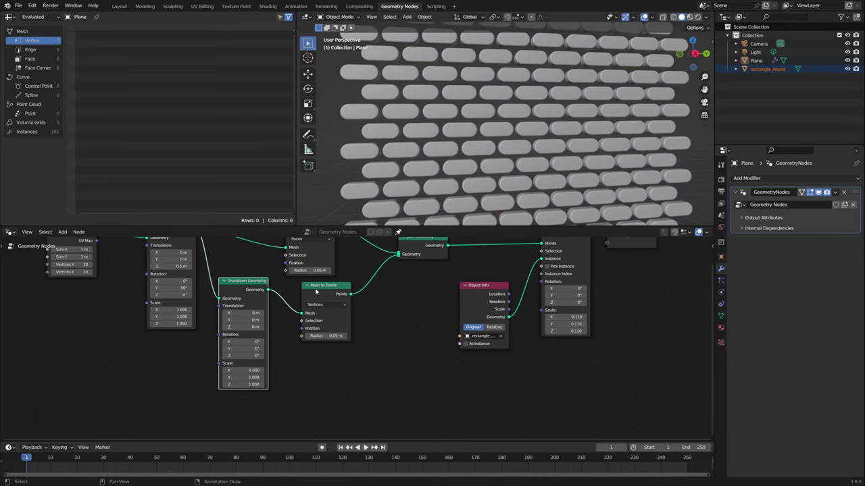
Set the duplicated Transform Geometry's X translation to 0.1 m and check the row offset from the side
scroll(317, 308, up, 2)
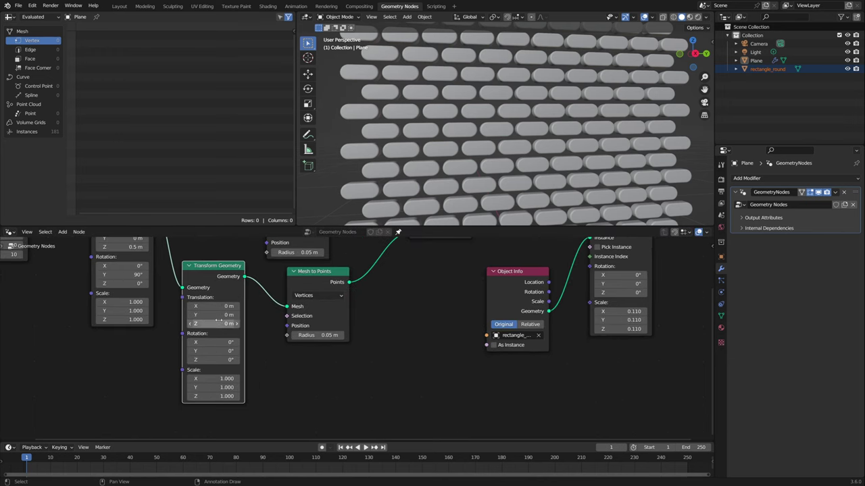
click(210, 307)
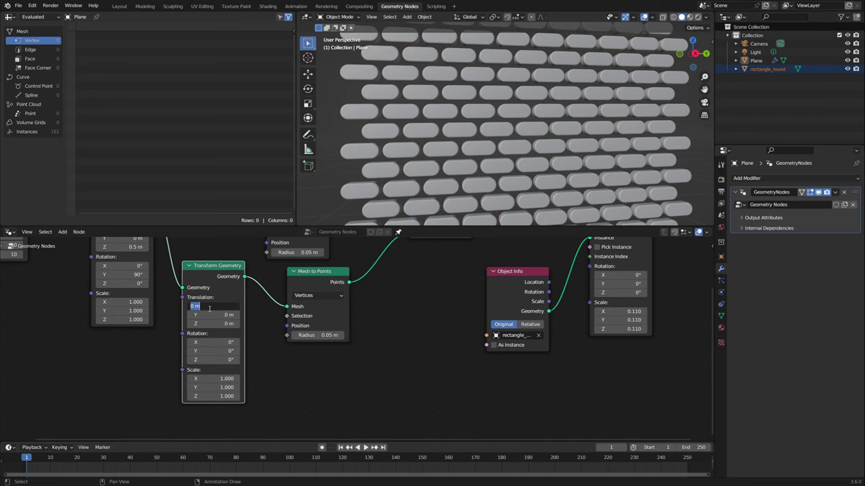
text(0.1)
key(Return)
middle_drag(457, 178, 553, 128)
scroll(508, 178, down, 4)
scroll(563, 127, up, 5)
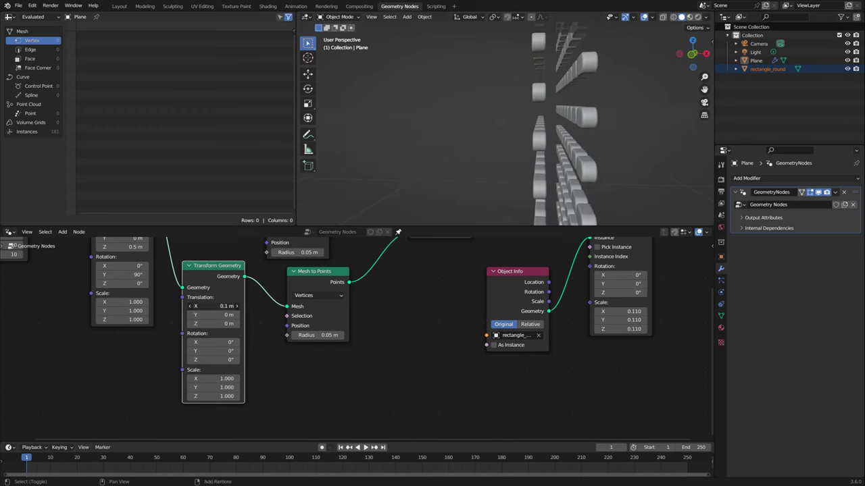
Set the duplicated Transform Geometry's X translation to 0.05 m
drag(216, 306, 211, 306)
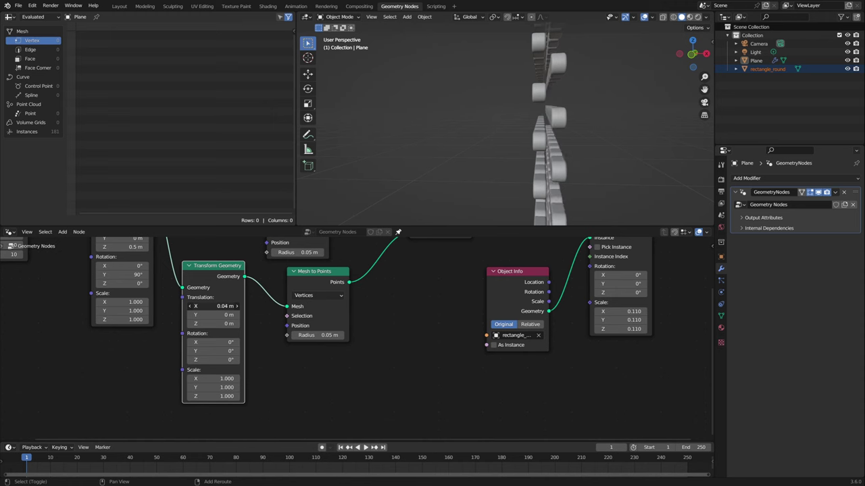
click(222, 306)
text(0.05)
key(Return)
middle_drag(521, 121, 494, 145)
Move Object Info and Instance on Points closer to Join Geometry and Group Output further away, making room between them
middle_drag(464, 305, 344, 348)
scroll(348, 348, down, 5)
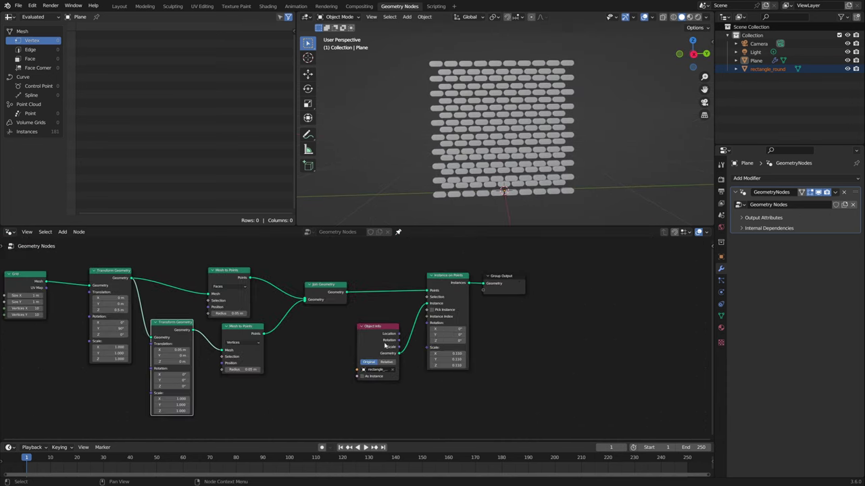
drag(377, 399, 505, 263)
drag(518, 291, 658, 291)
drag(597, 263, 501, 382)
key(g)
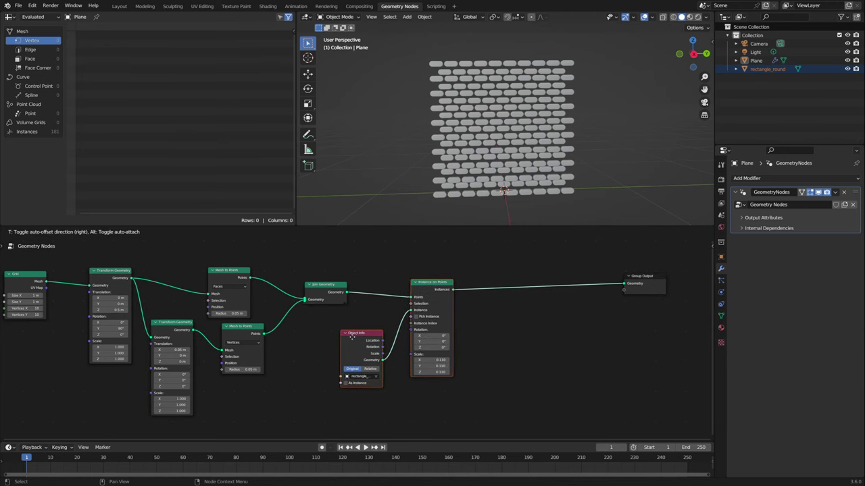
click(383, 344)
middle_drag(479, 332, 378, 321)
drag(541, 279, 616, 284)
Add a Translate Instances node on the link between Instance on Points and Group Output
key(shift+a)
key(s)
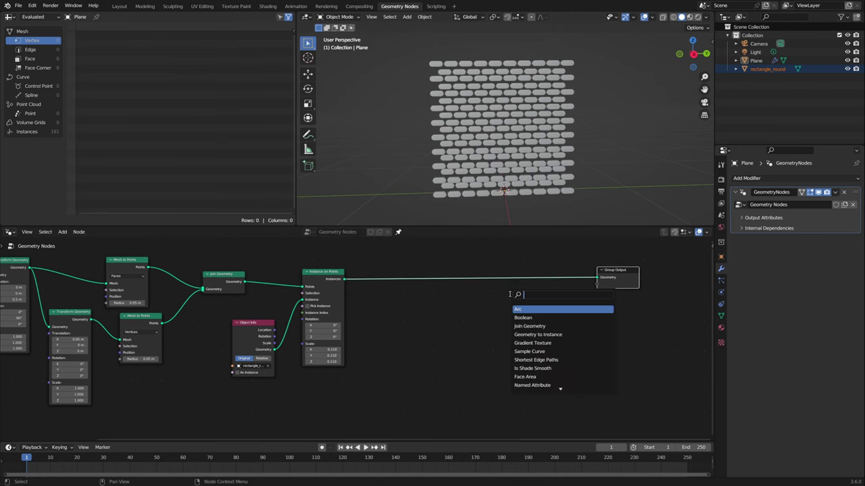
text(trans)
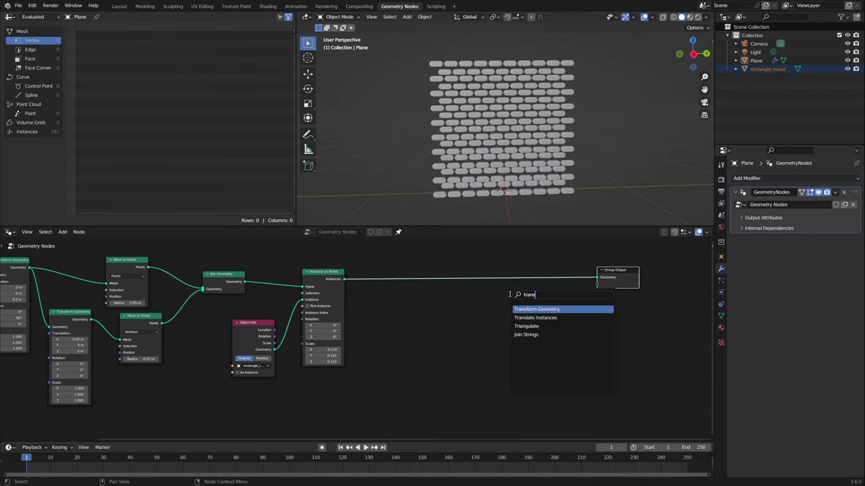
key(Down)
key(Return)
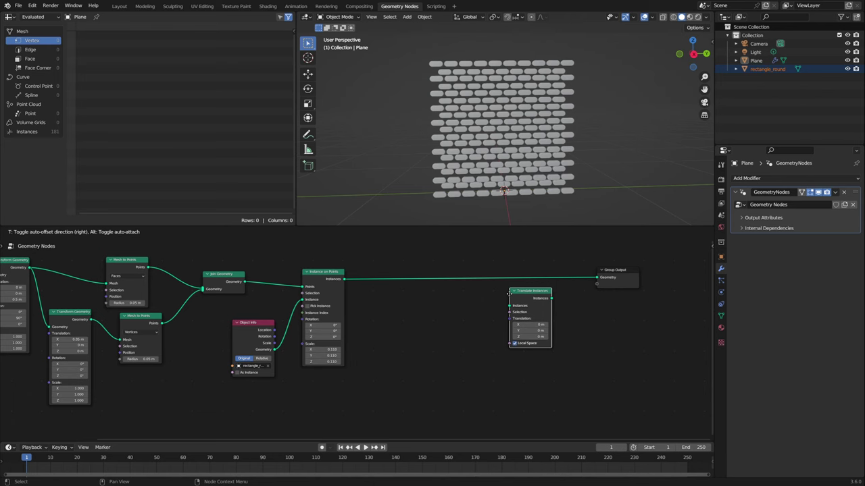
click(435, 271)
Add a Rotate Instances node on the link between Translate Instances and Group Output, leaving space before the output
key(shift+a)
key(space)
text(rotate)
key(Down)
key(Down)
key(Return)
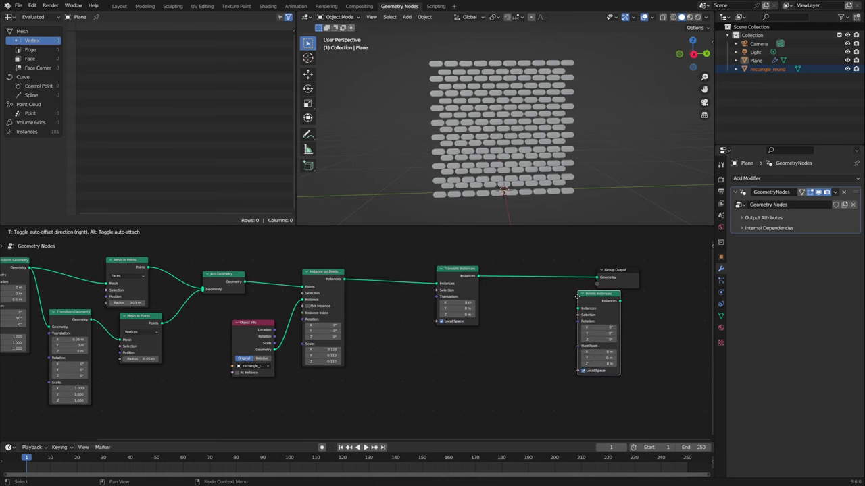
click(540, 273)
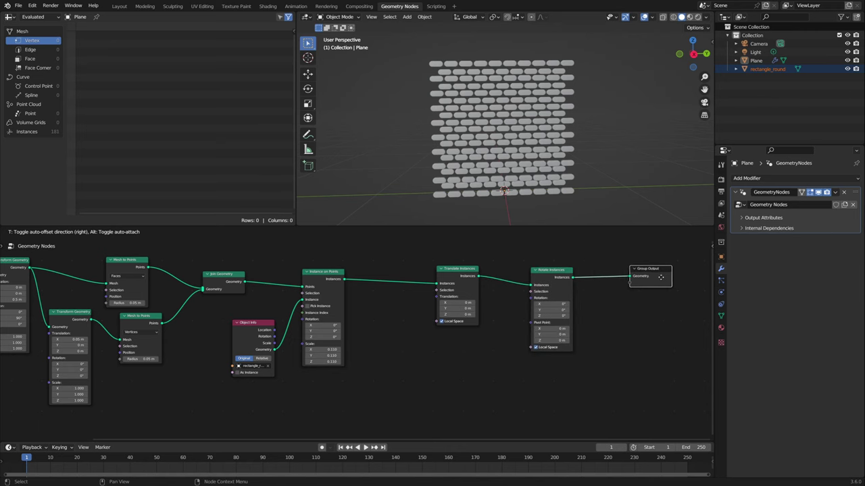
drag(424, 255, 484, 334)
scroll(473, 177, up, 1)
shift+middle_drag(470, 177, 469, 169)
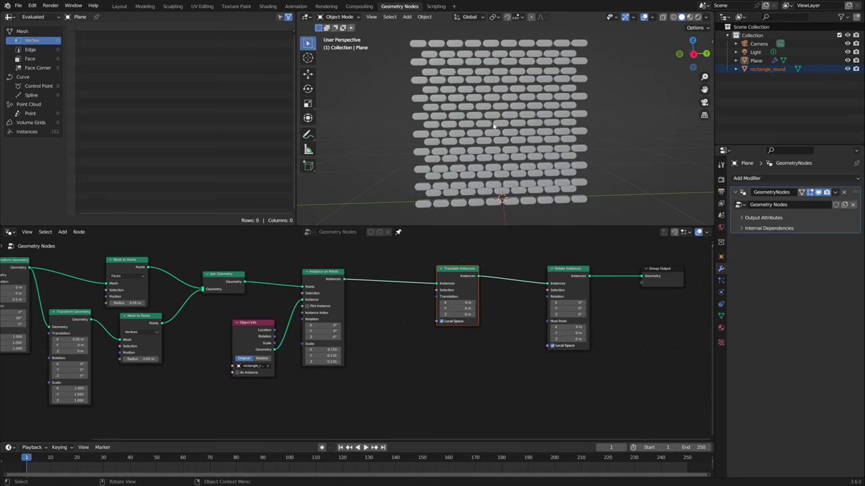
middle_drag(493, 125, 465, 158)
click(567, 269)
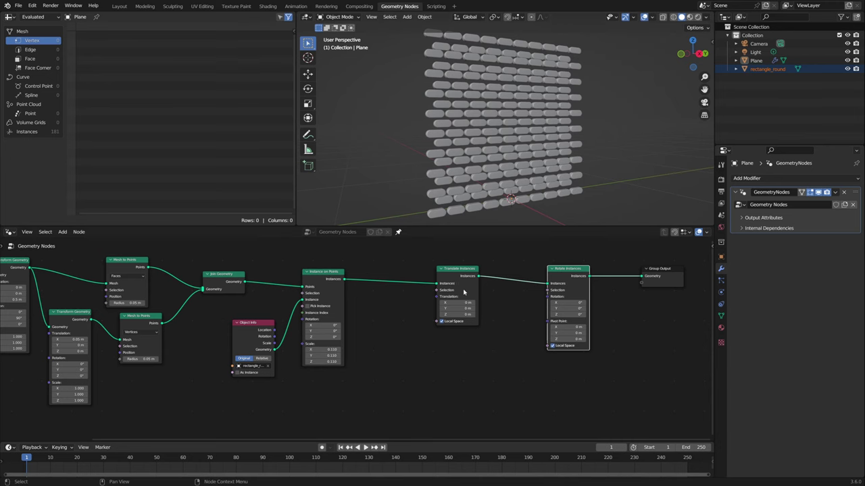
Add a Noise Texture node in the free area below Instance on Points and Translate Instances
middle_drag(460, 302, 522, 275)
key(shift+a)
text(noi)
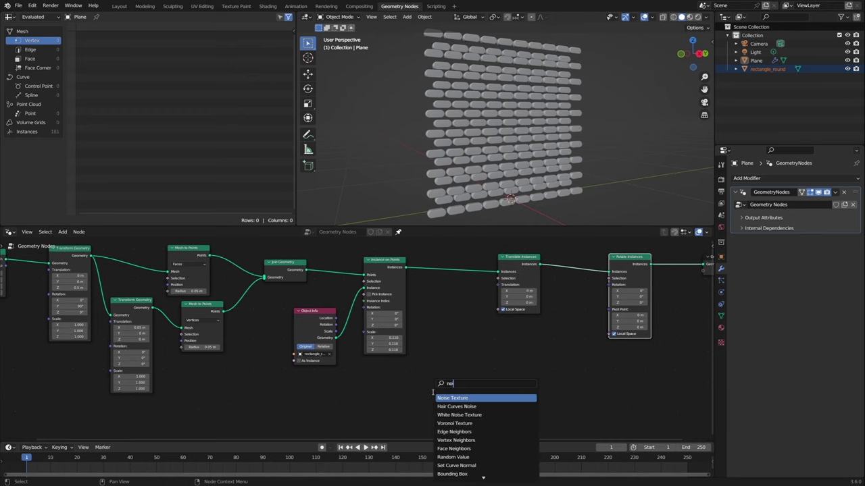
key(Return)
click(445, 349)
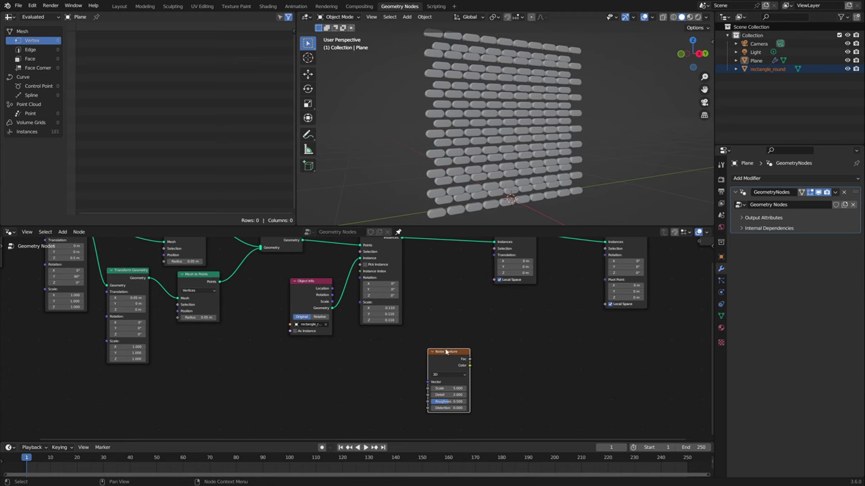
middle_drag(445, 352, 370, 315)
Switch the Noise Texture to 4D and drive its W value with the expression #frame
scroll(383, 360, up, 1)
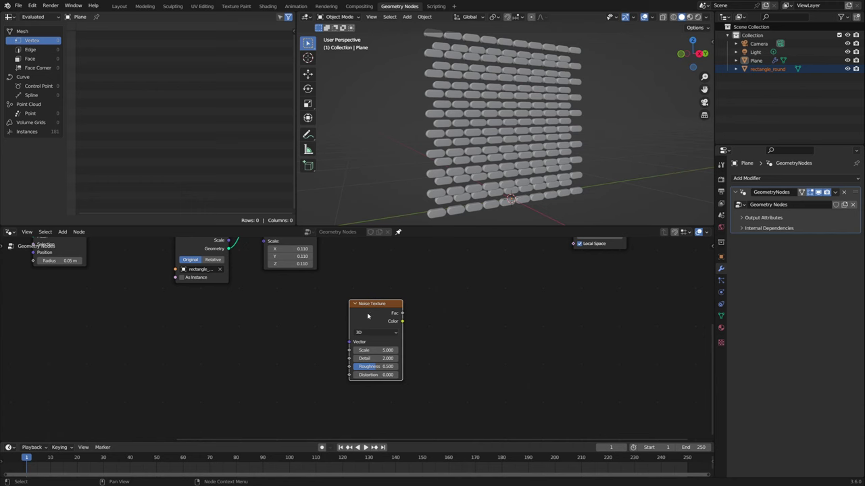
scroll(371, 324, up, 2)
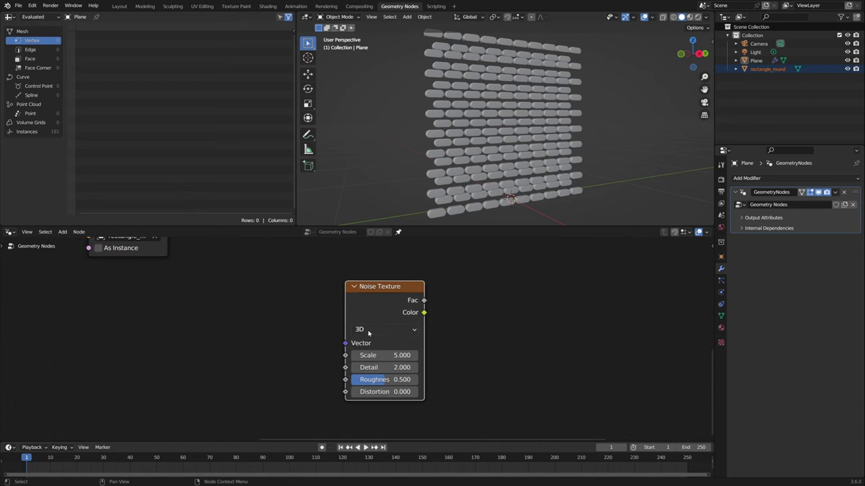
click(369, 330)
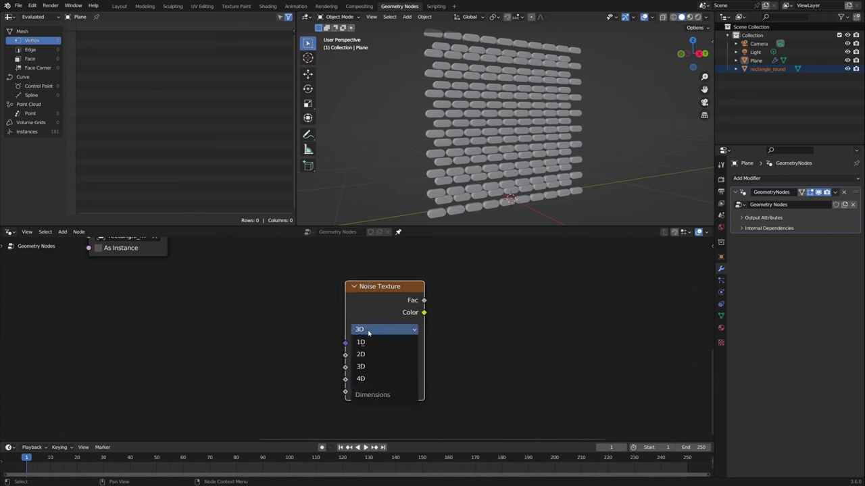
click(369, 380)
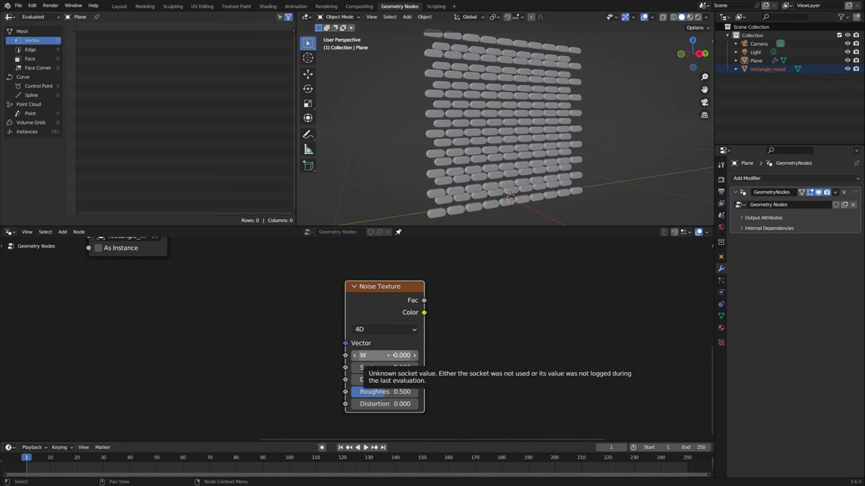
click(385, 355)
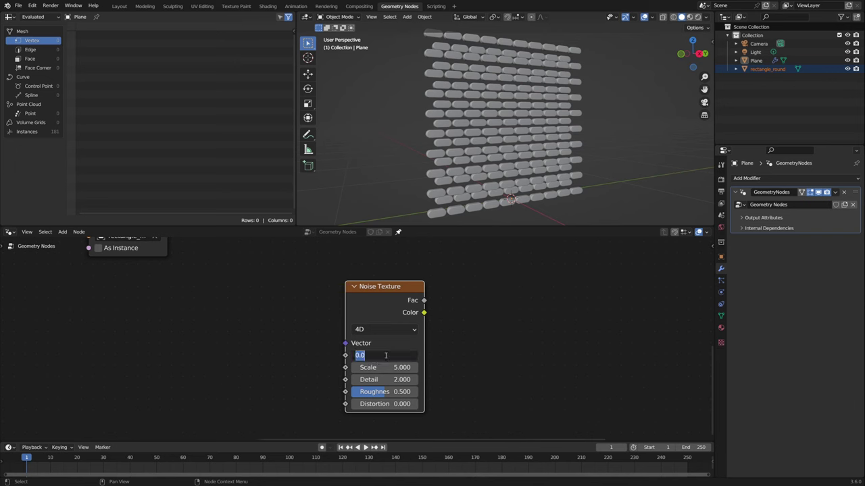
text(#frame)
key(Return)
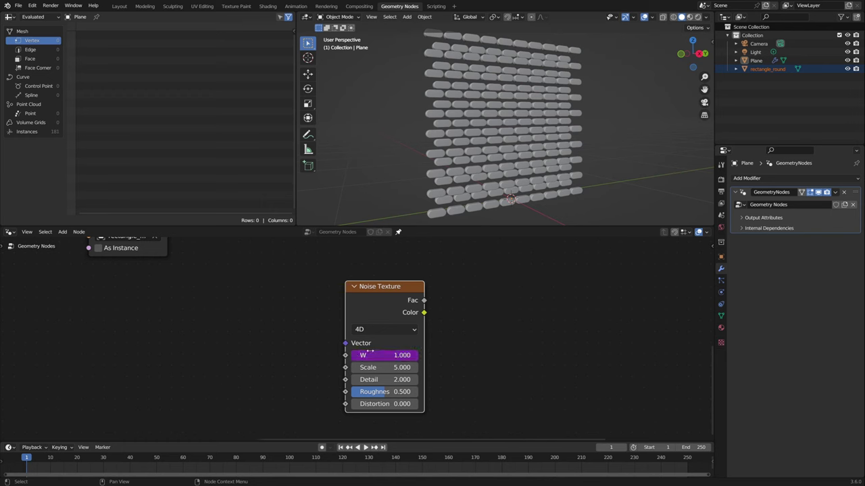
Scrub and play the timeline to examine how the noise W value changes over time, returning to the start of the animation
drag(29, 459, 166, 461)
key(space)
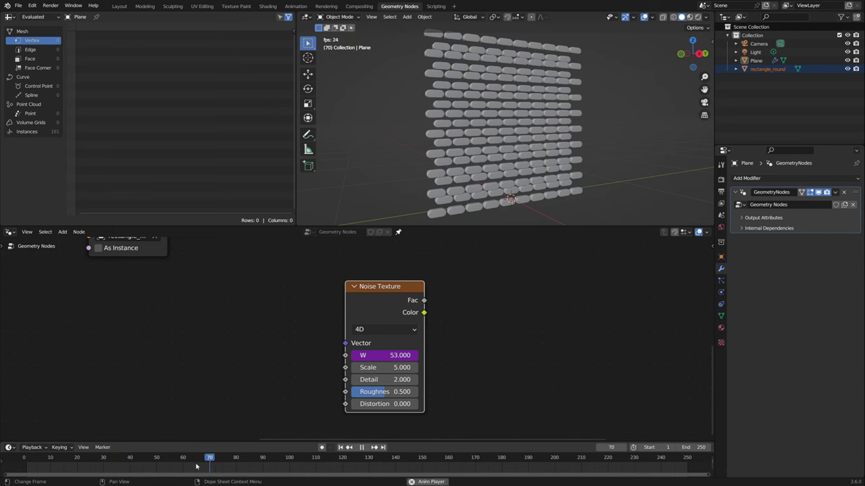
key(space)
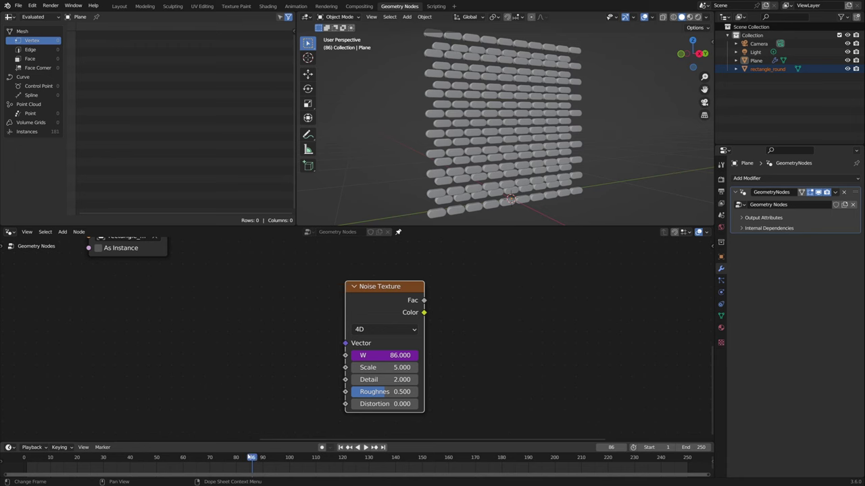
drag(251, 458, 29, 460)
key(space)
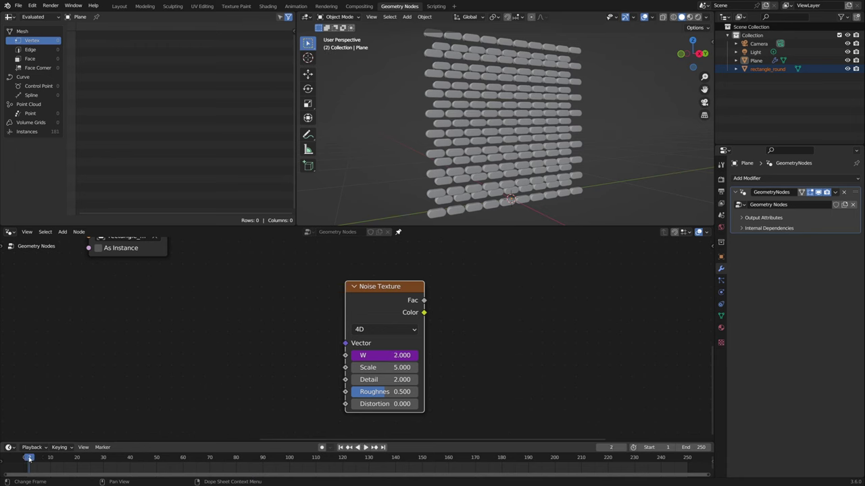
key(Escape)
Change the W driver expression to frame/50 and play the animation briefly to check its speed
click(390, 356)
text(frame)
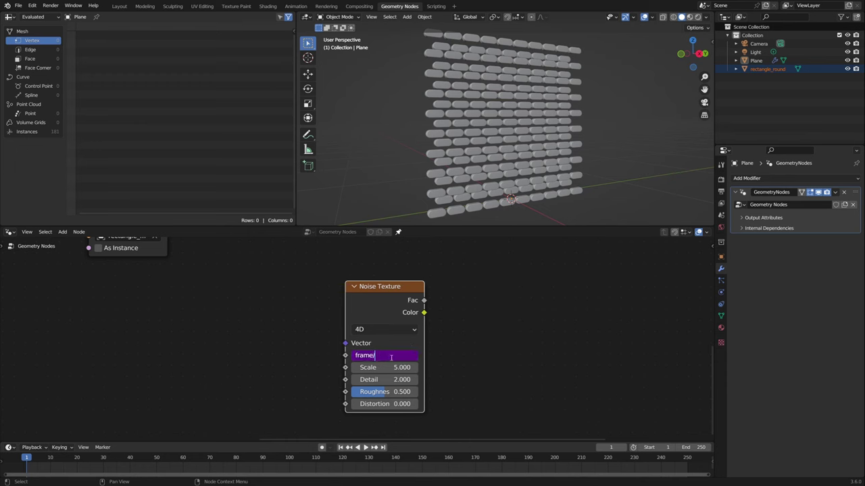
text(/50)
key(Return)
key(space)
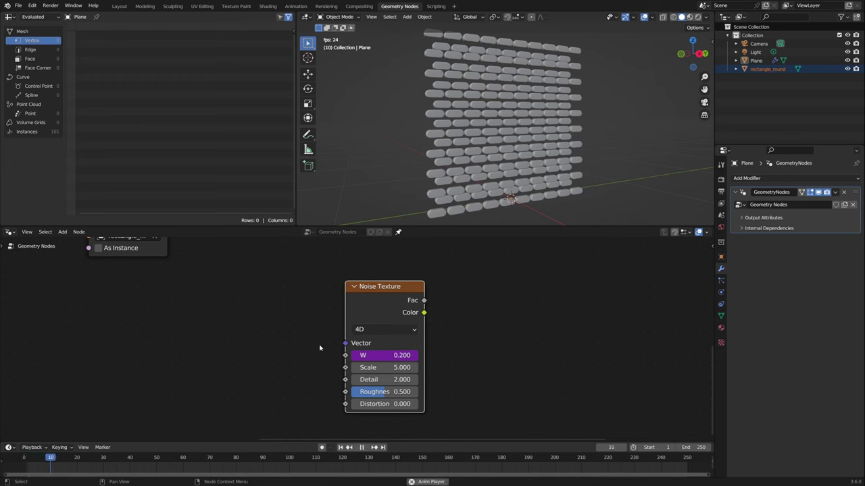
key(space)
Shift the Noise Texture slightly left and add a Combine XYZ node beside its outputs
drag(381, 302, 354, 302)
scroll(372, 305, down, 5)
middle_drag(373, 306, 304, 327)
key(shift+a)
key(s)
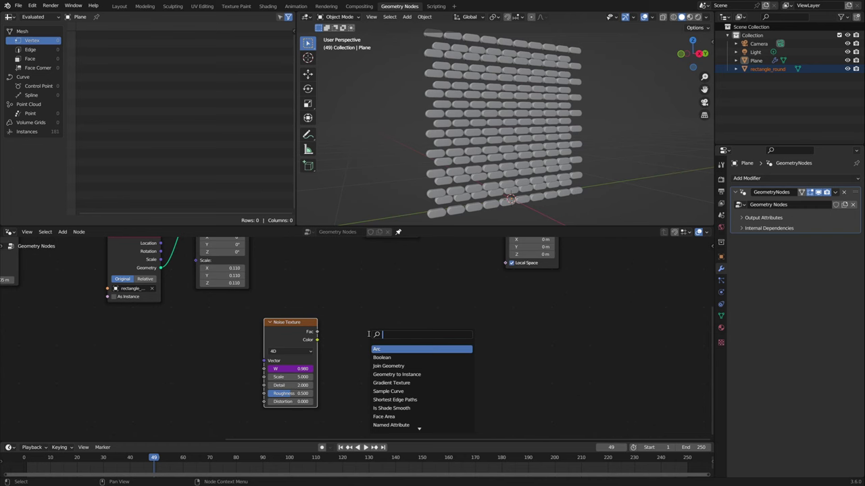
text(comb)
key(Return)
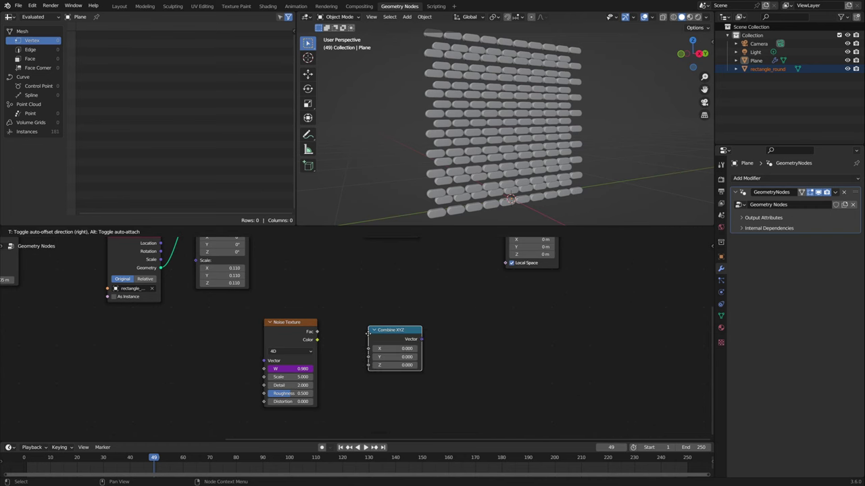
click(355, 324)
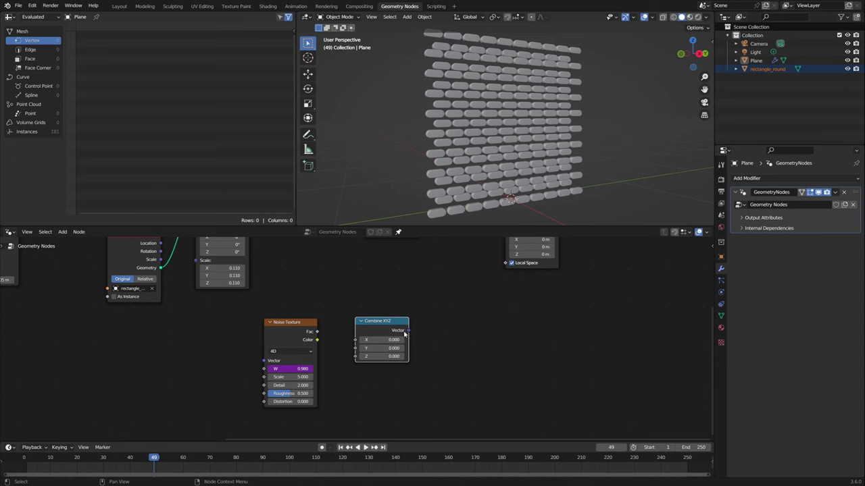
Connect the Noise Texture's Fac output to the X input of Combine XYZ
click(303, 332)
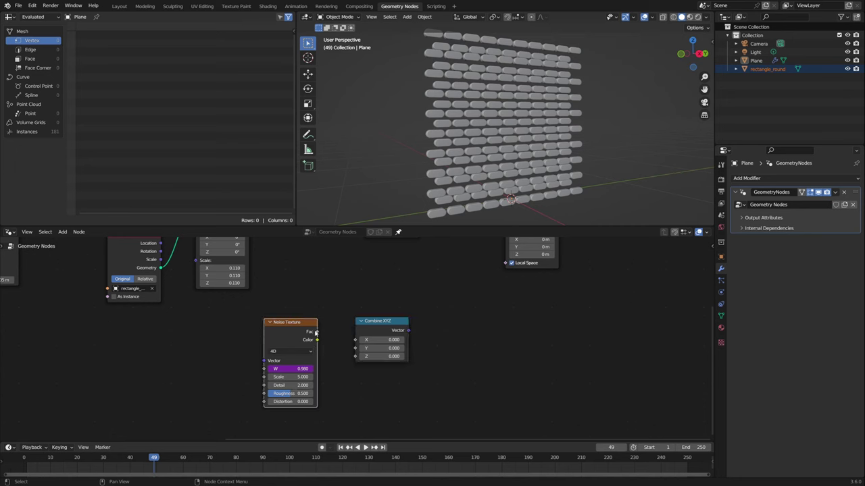
drag(317, 332, 357, 332)
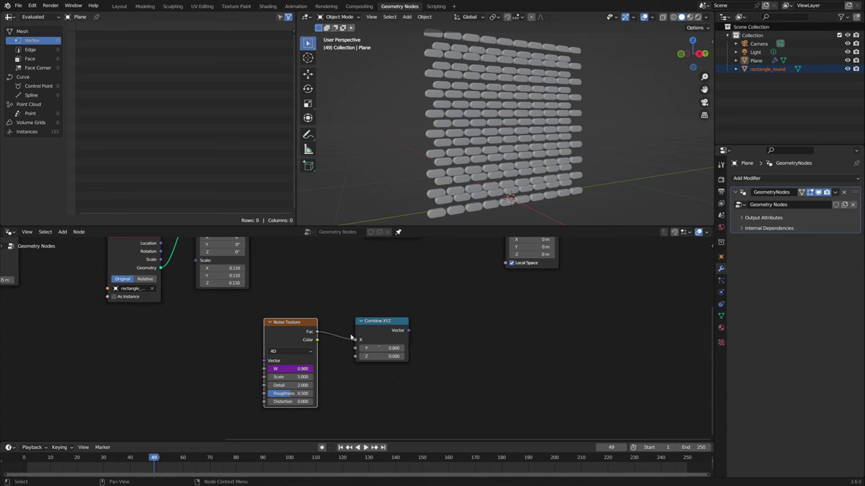
scroll(390, 332, down, 3)
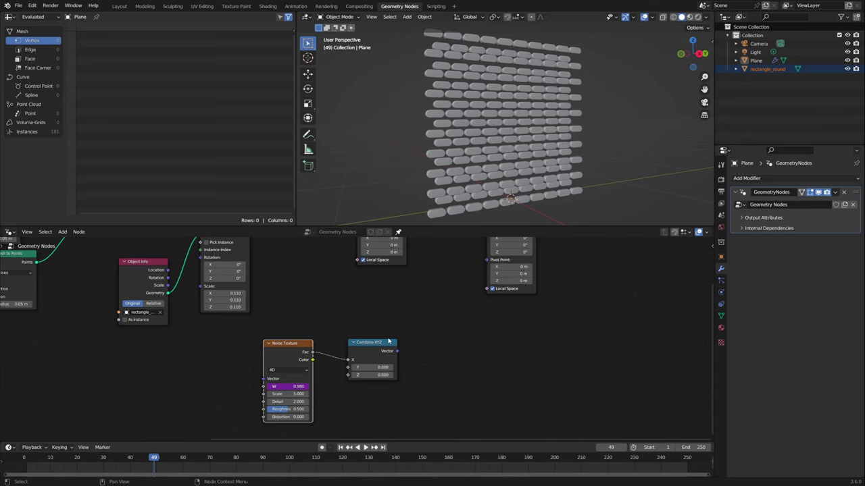
middle_drag(414, 348, 414, 348)
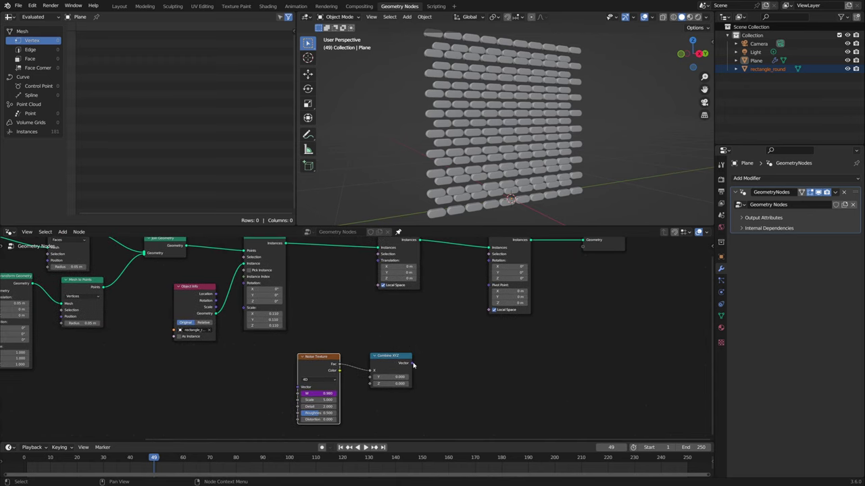
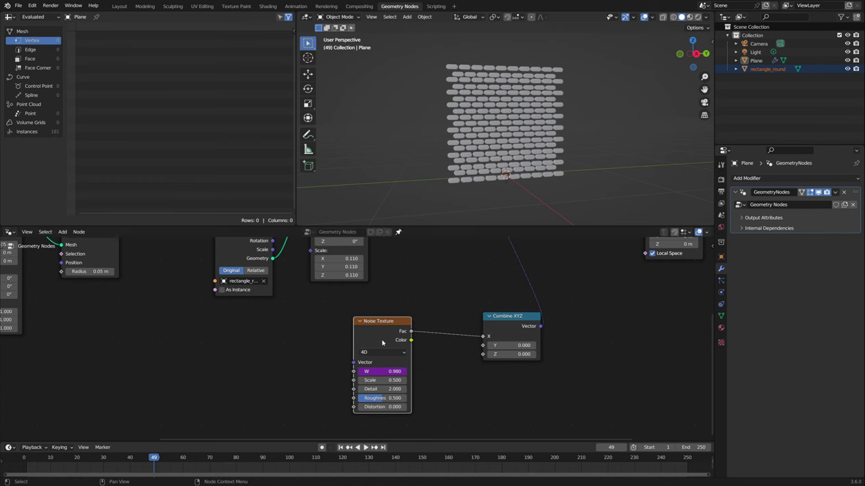
Move the Noise Texture farther from Combine XYZ and insert a Map Range node into the link between them
drag(382, 343, 349, 340)
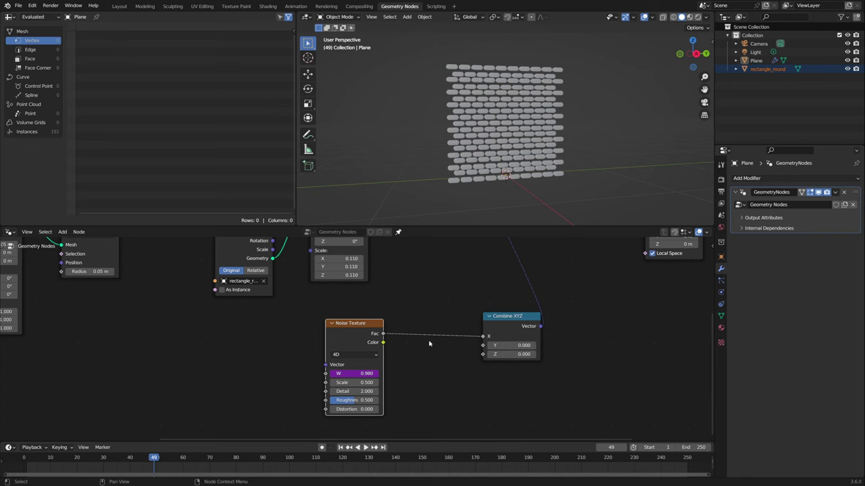
middle_drag(500, 141, 477, 117)
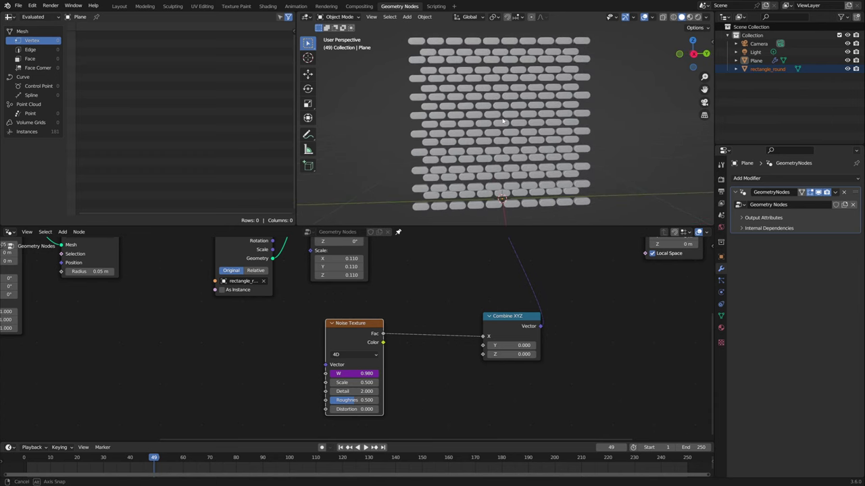
key(shift+a)
mouse_move(421, 349)
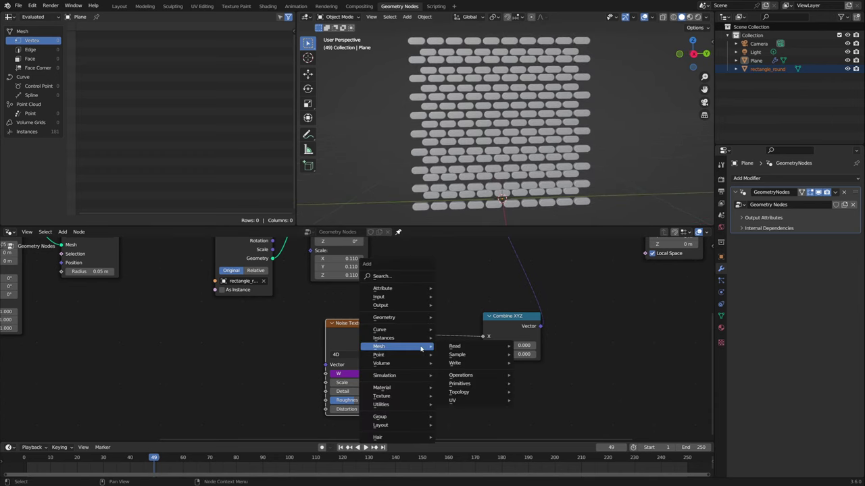
text(map r)
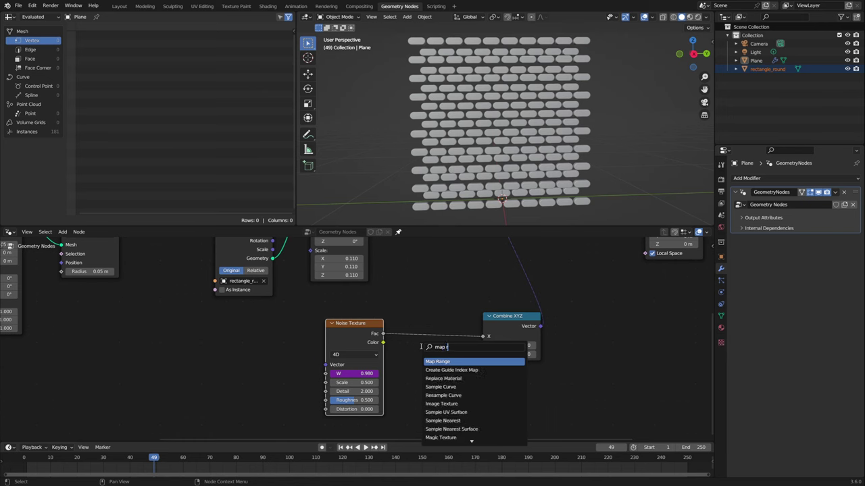
key(Return)
click(416, 327)
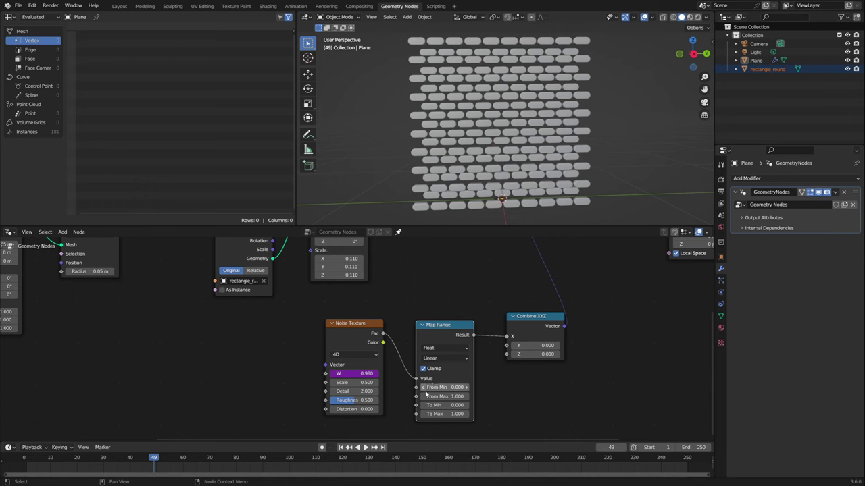
Set the Map Range node's To Max to 3 and examine the block displacement from an angle
scroll(448, 384, up, 2)
middle_drag(448, 377, 371, 318)
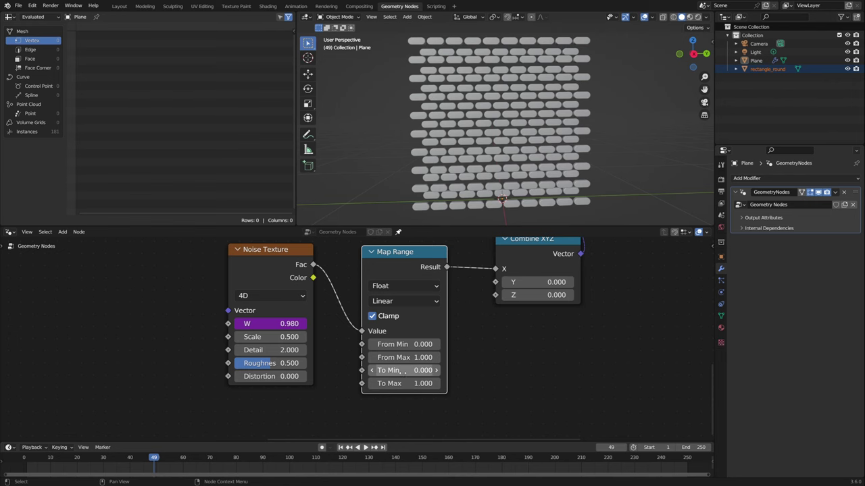
click(400, 384)
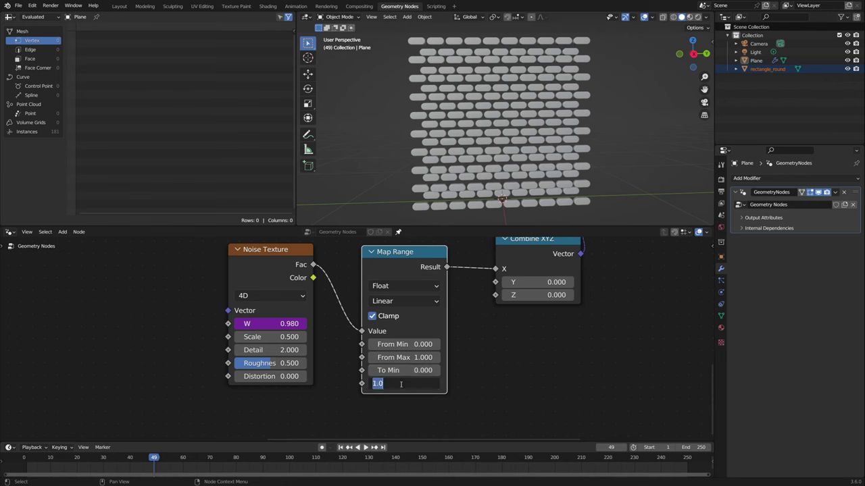
text(3)
key(Return)
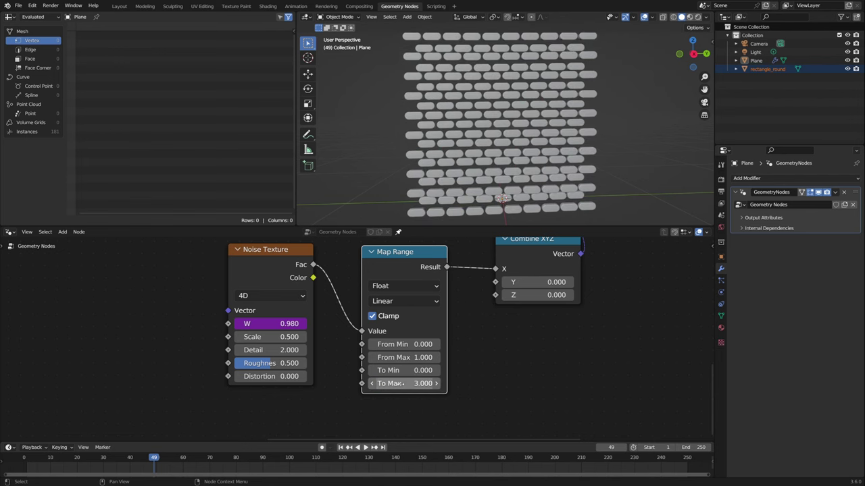
middle_drag(676, 184, 594, 188)
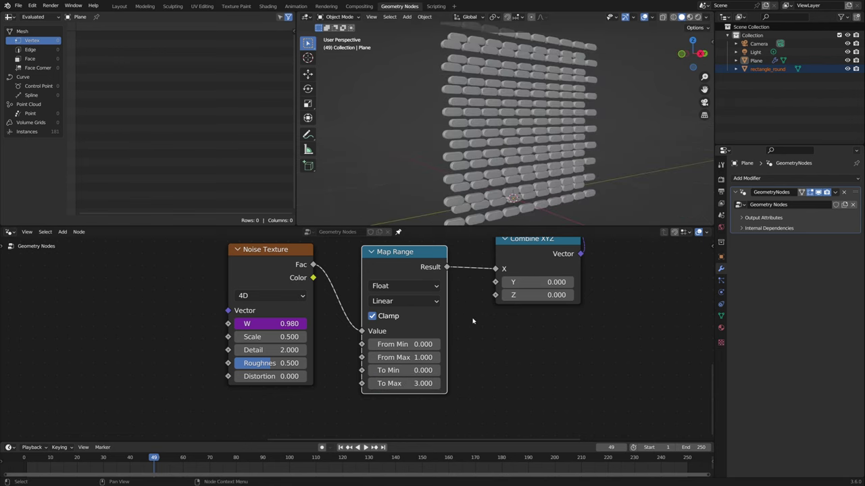
Set the Map Range node's To Max to 5 and check the whole wall
click(424, 384)
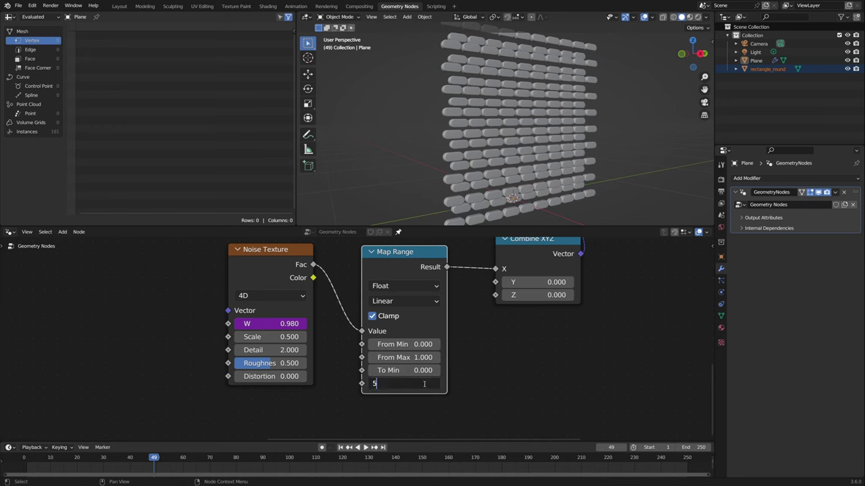
key(Return)
scroll(573, 145, down, 3)
middle_drag(572, 157, 535, 170)
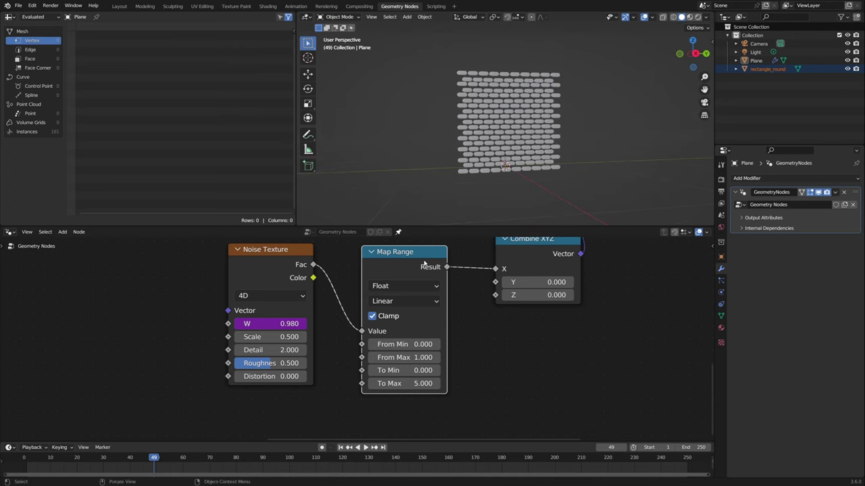
Set the Noise Texture's Scale to 2.5 and check the wall from the front
shift+drag(272, 336, 321, 337)
click(270, 340)
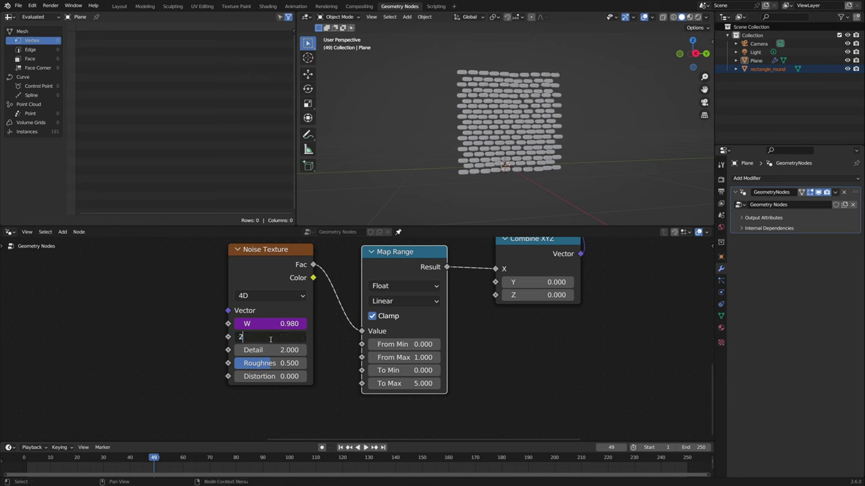
text(2.5)
key(Return)
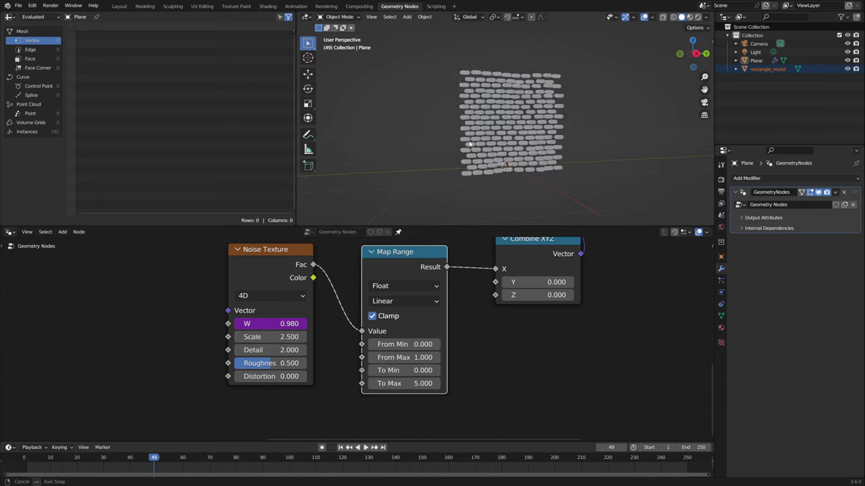
middle_drag(517, 154, 457, 144)
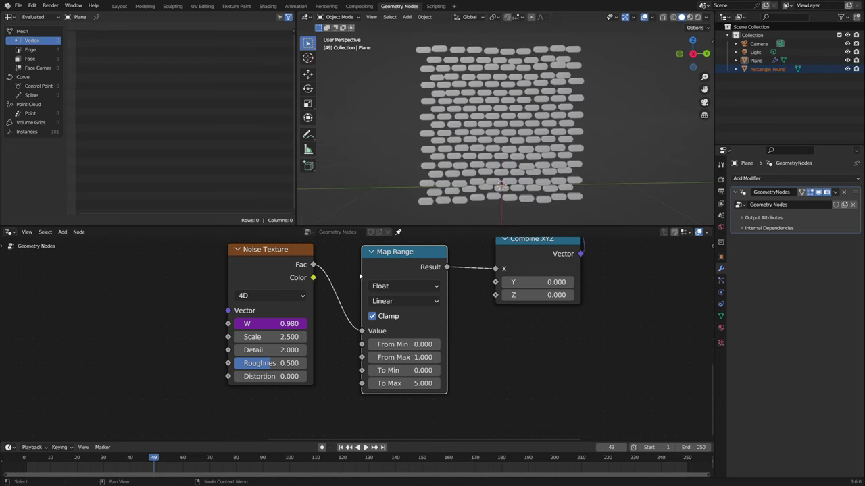
Move the Noise Texture away from the Map Range and insert a Color Ramp node into the link between them
scroll(360, 275, down, 2)
key(g)
click(299, 286)
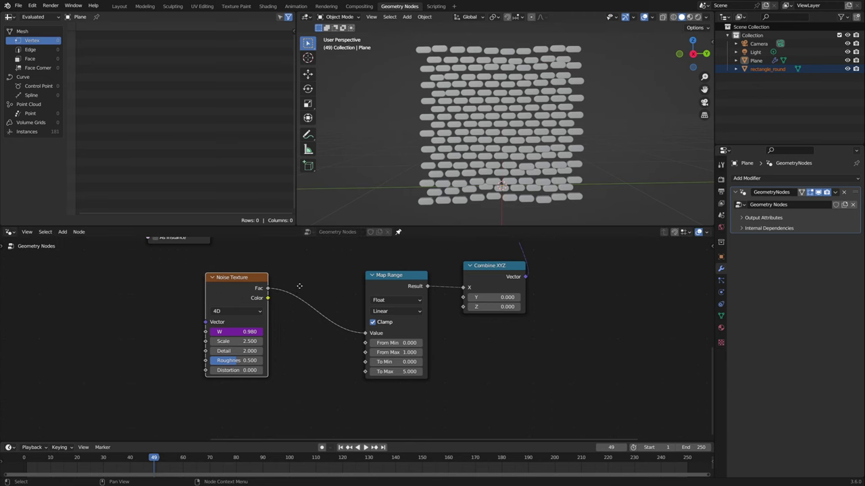
middle_drag(299, 285, 341, 290)
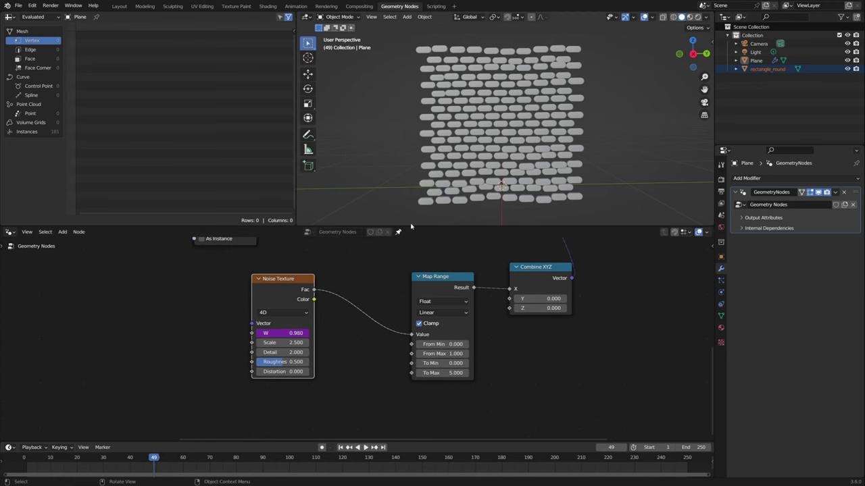
middle_drag(411, 225, 432, 223)
middle_drag(373, 278, 427, 277)
key(shift+a)
text(s)
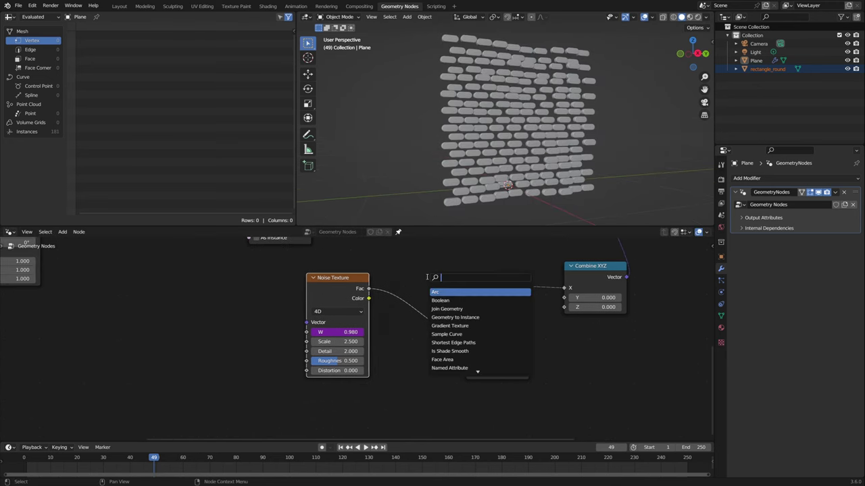
text(color ramp)
key(Return)
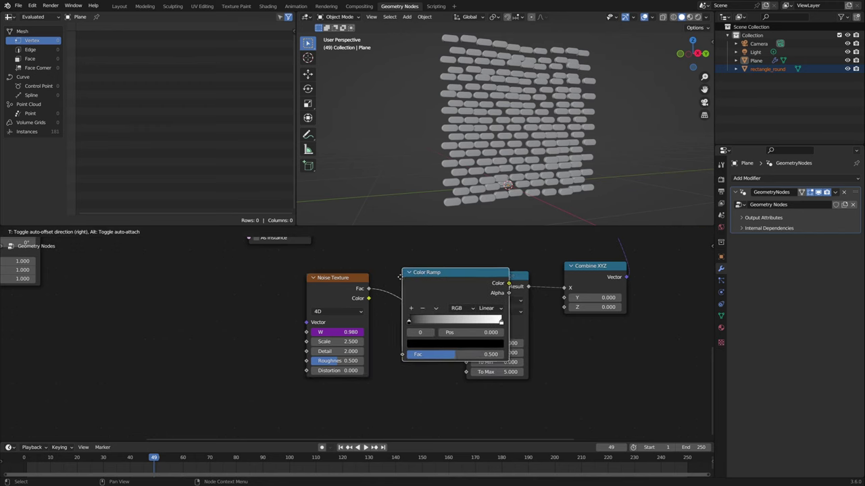
click(401, 276)
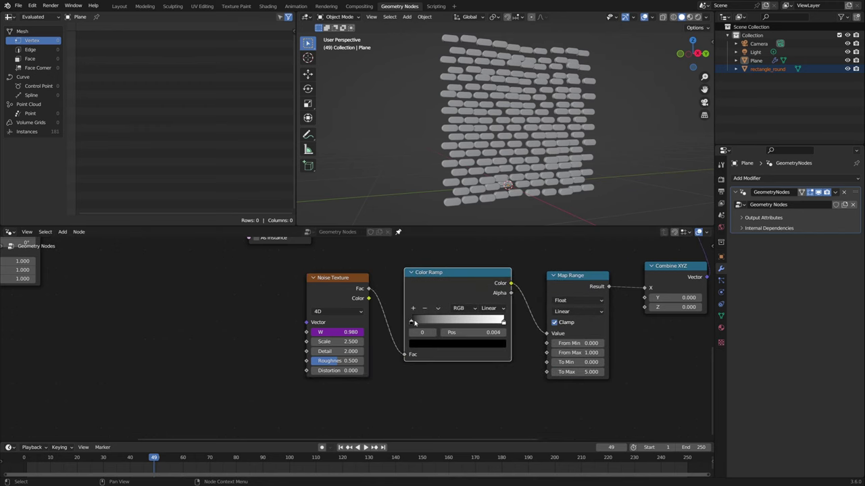
Move the Color Ramp's black stop near the middle and its white stop to 0.800, and play the animation to check the contrast
drag(414, 323, 485, 324)
key(space)
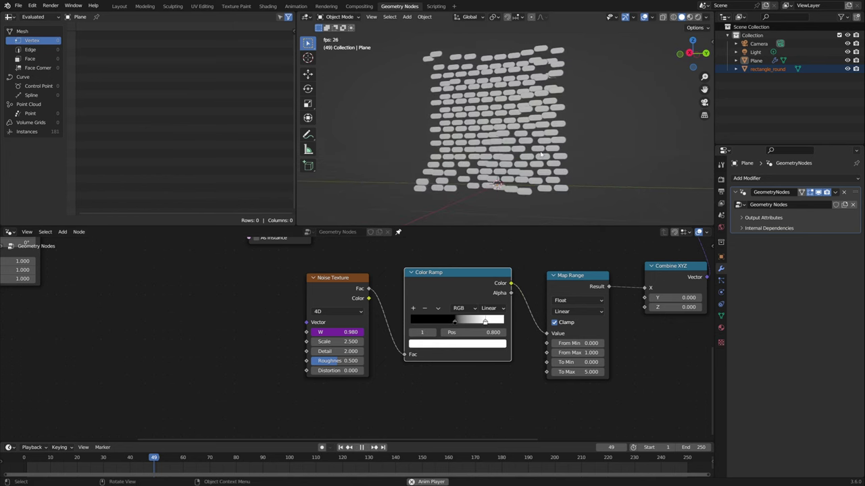
middle_drag(546, 157, 488, 167)
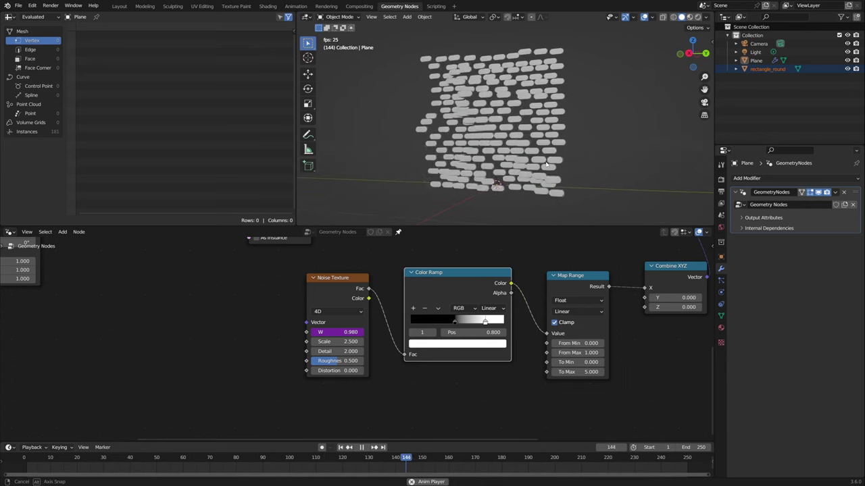
key(space)
Move the Map Range Result link from the X to the Y input of Combine XYZ and play the animation briefly
middle_drag(610, 282, 403, 302)
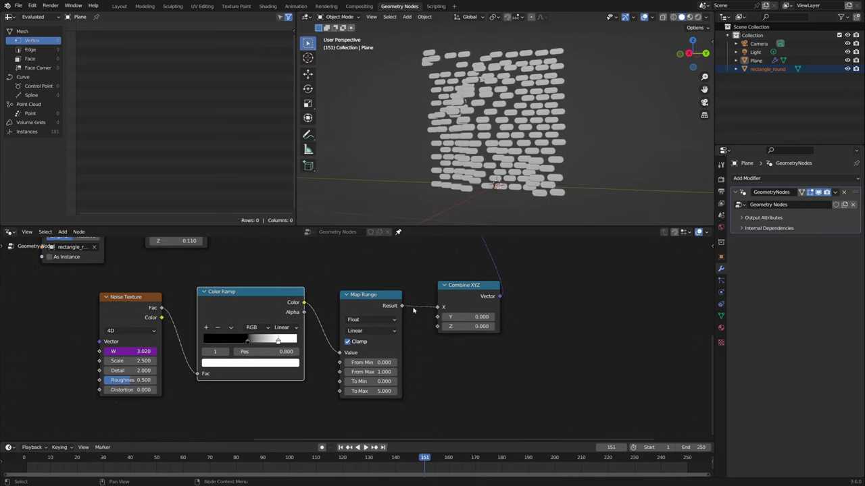
drag(436, 307, 438, 317)
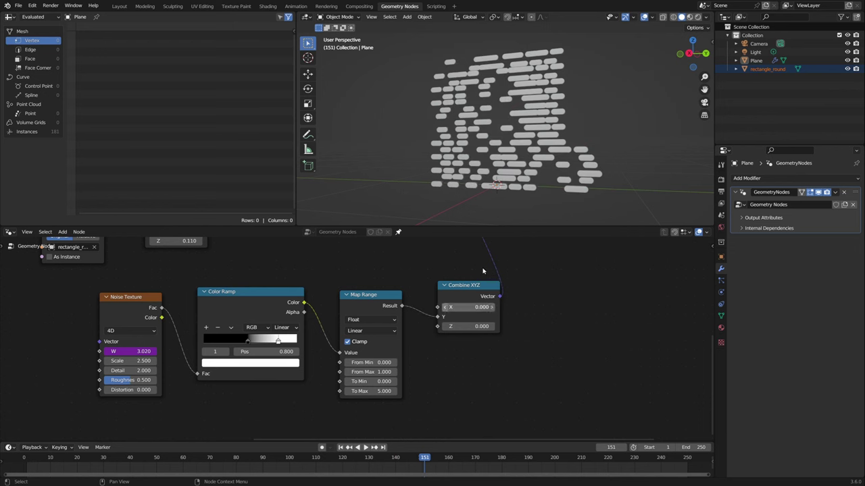
key(space)
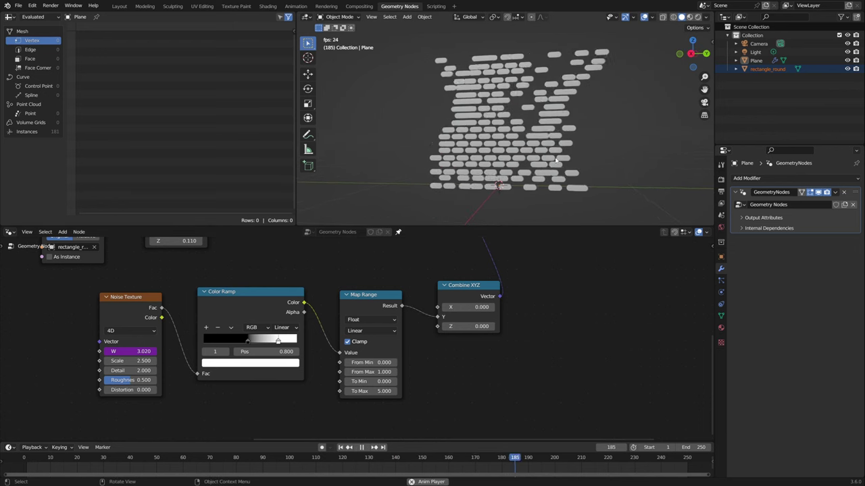
key(space)
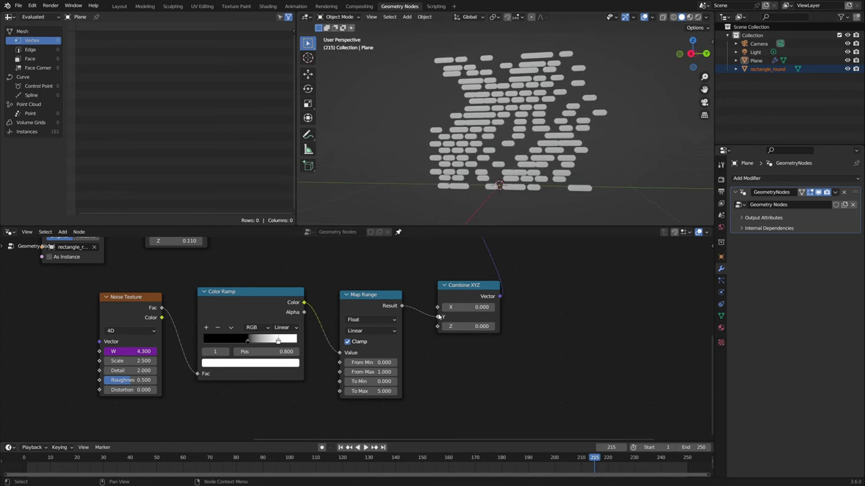
Move the Map Range Result link from the Y to the Z input of Combine XYZ and preview the vertical motion
drag(439, 316, 440, 328)
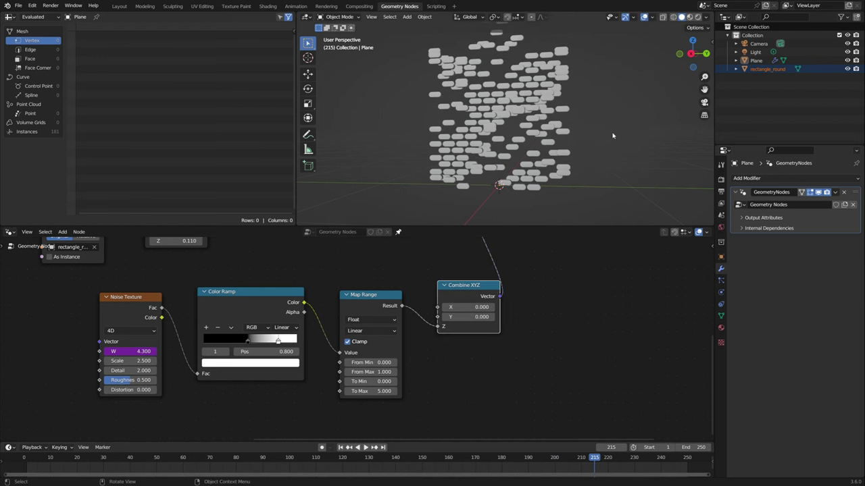
key(space)
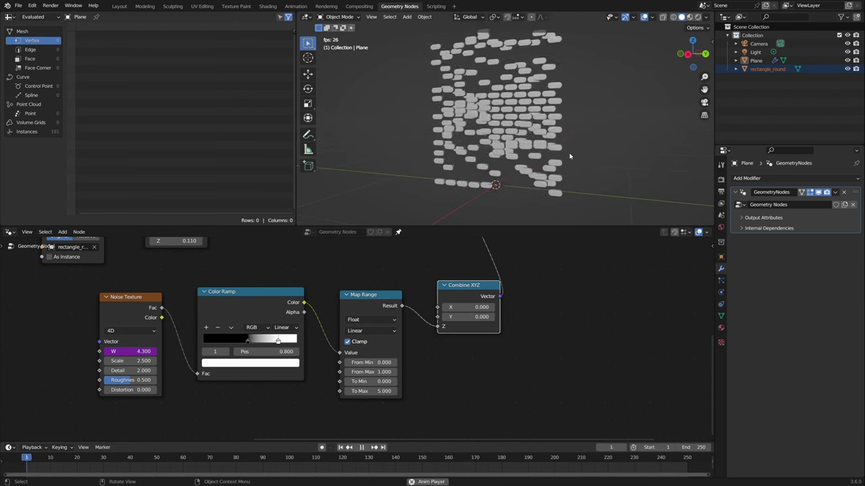
key(space)
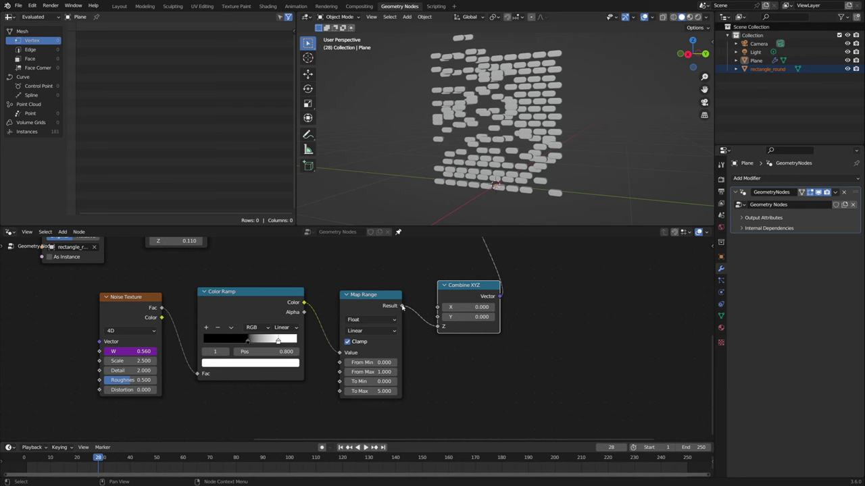
Connect the Map Range Result to the X input of Combine XYZ in addition to Z and play the animation
drag(402, 306, 438, 315)
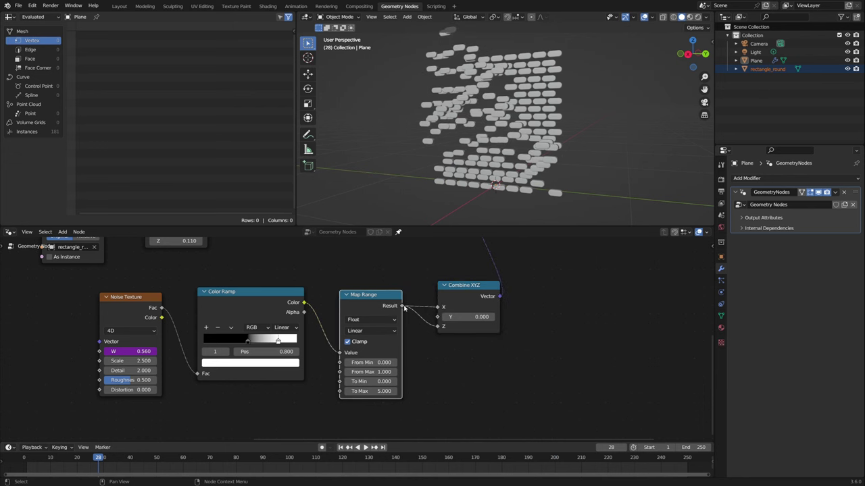
key(space)
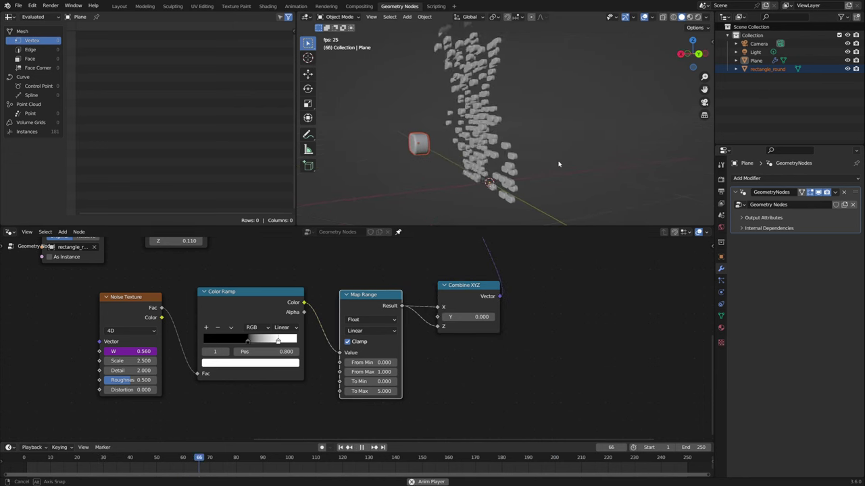
key(space)
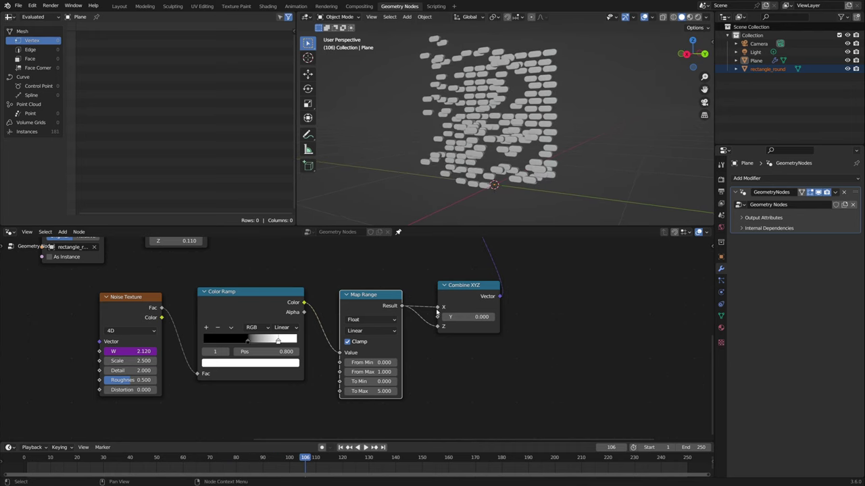
Connect the Map Range Result to the Y input as well, driving all three Combine XYZ axes, and play the animation
mouse_move(438, 308)
mouse_down()
mouse_move(410, 309)
mouse_move(438, 308)
mouse_up()
key(space)
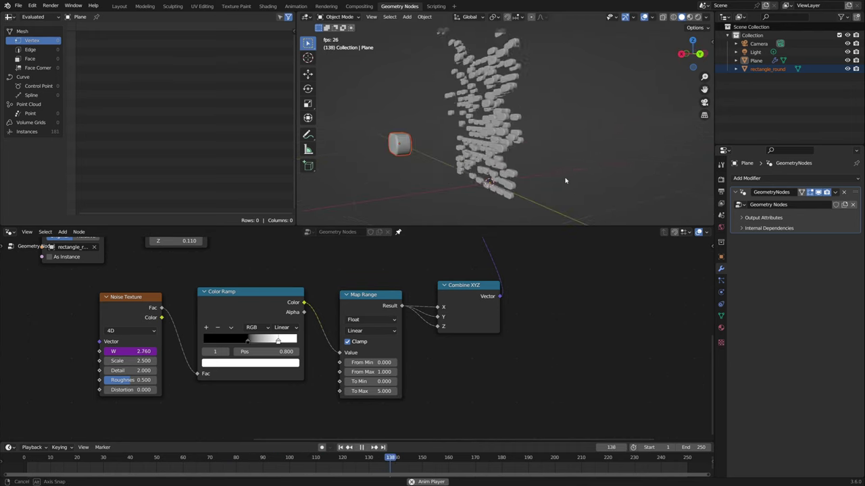
middle_drag(585, 182, 617, 178)
key(space)
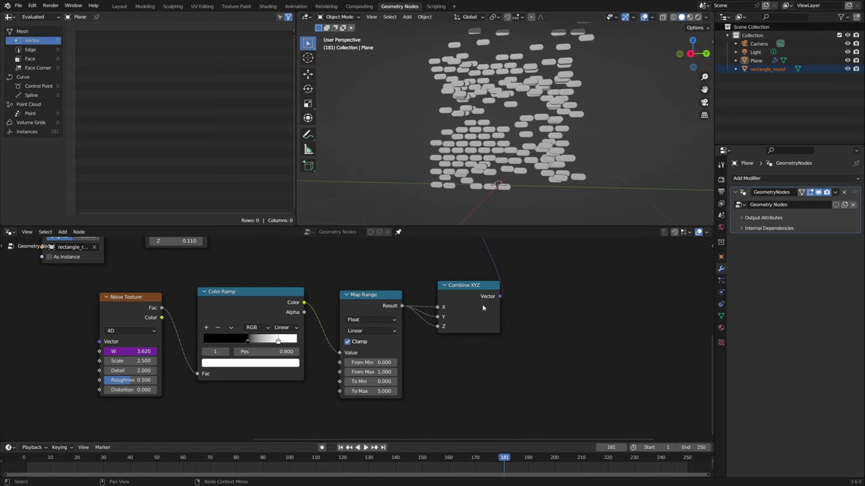
Disconnect the Map Range Result from the Y and Z inputs of Combine XYZ, keeping only the X link
drag(436, 316, 422, 327)
scroll(498, 298, down, 4)
middle_drag(497, 295, 376, 343)
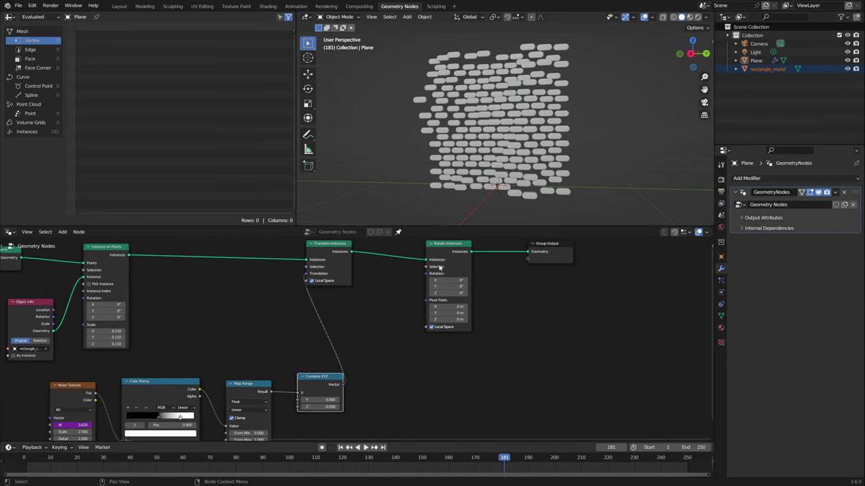
middle_drag(389, 408, 421, 379)
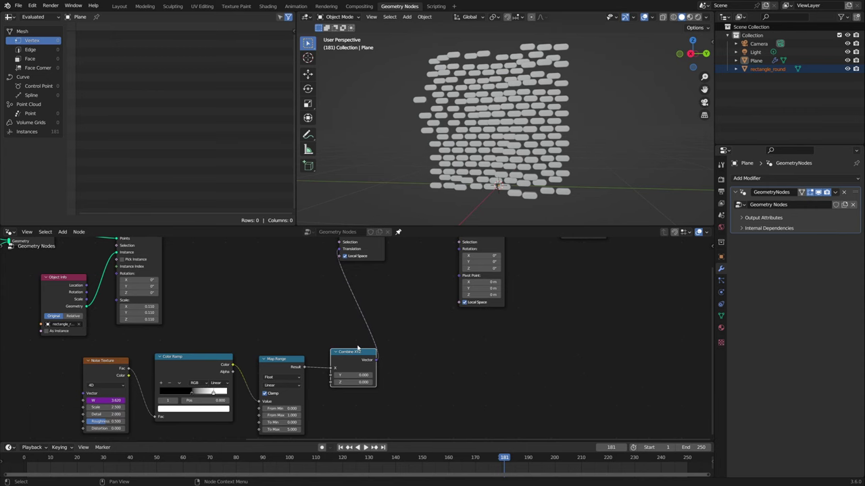
Disconnect the Combine XYZ Vector from the Translate Instances Translation input and link it to the Rotate Instances Rotation input
middle_drag(358, 348, 313, 376)
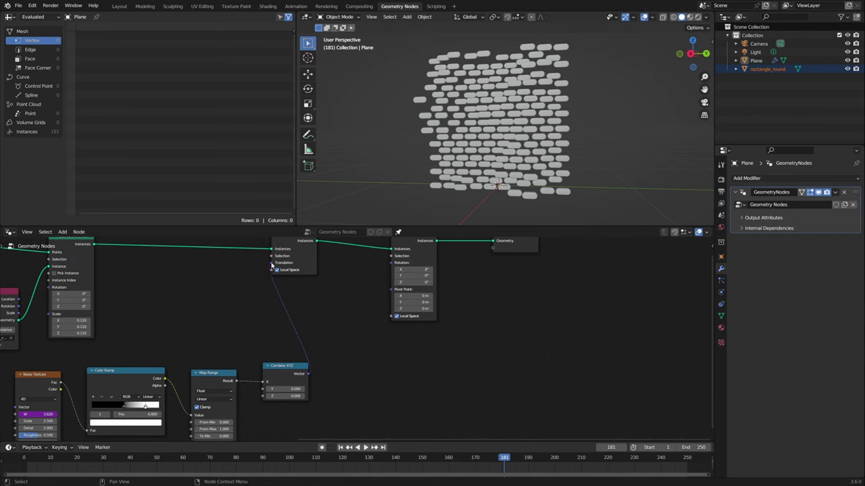
drag(271, 266, 331, 345)
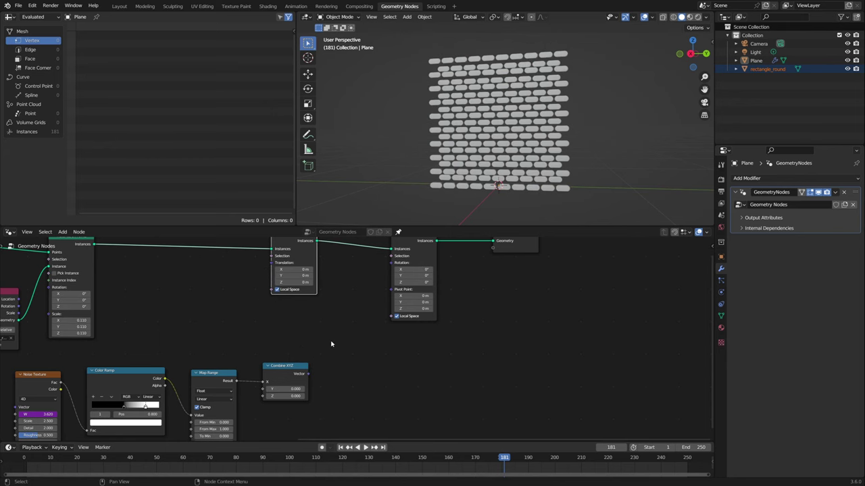
drag(308, 373, 362, 329)
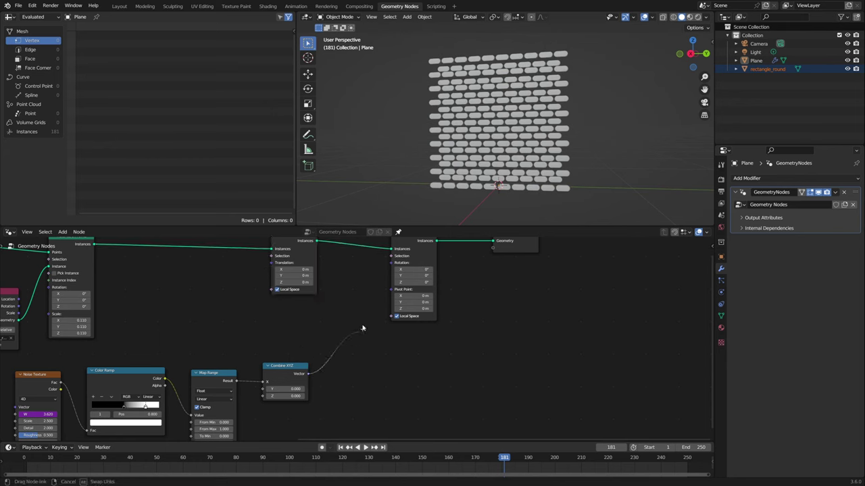
drag(393, 270, 392, 264)
middle_drag(340, 353, 364, 346)
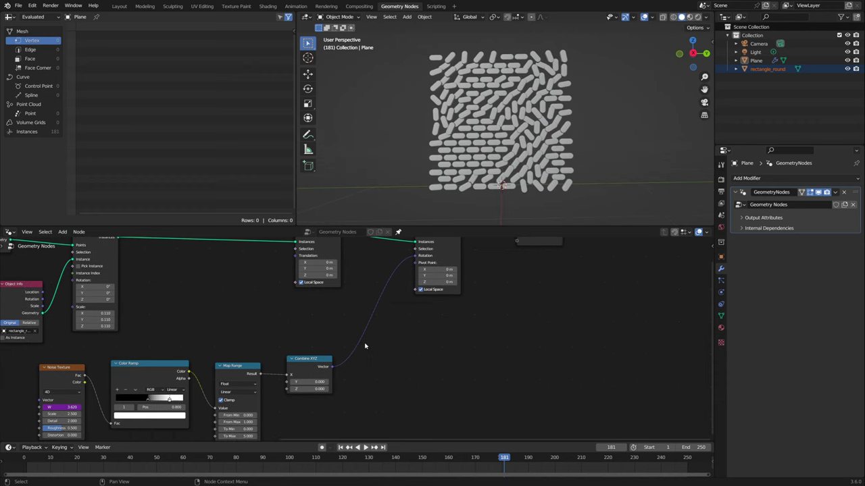
middle_drag(530, 158, 508, 161)
Set the Map Range node's To Max to 180
middle_drag(332, 355, 395, 294)
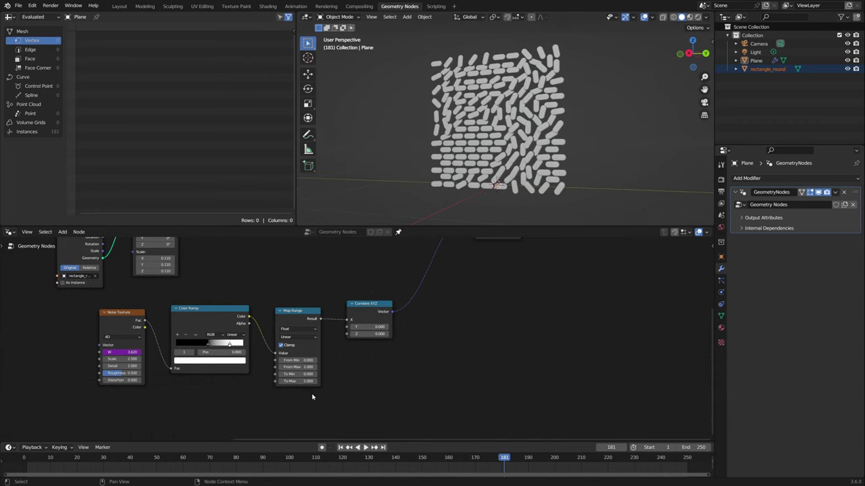
scroll(313, 396, up, 3)
middle_drag(312, 396, 329, 378)
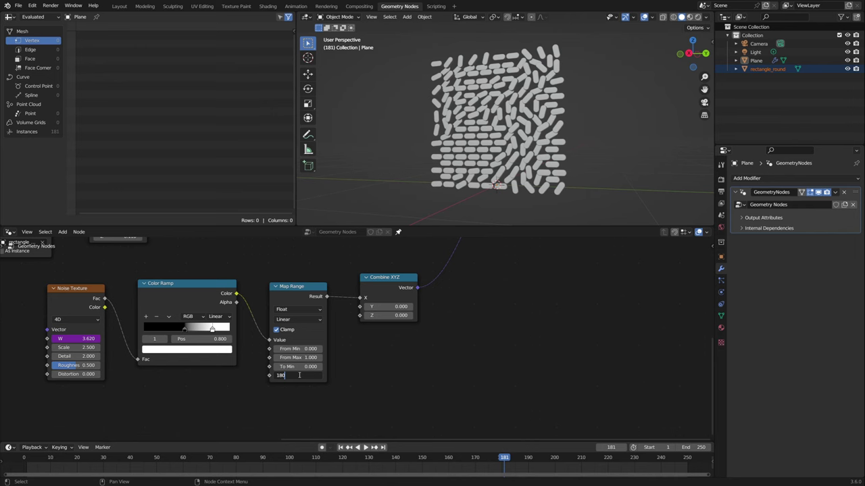
key(Return)
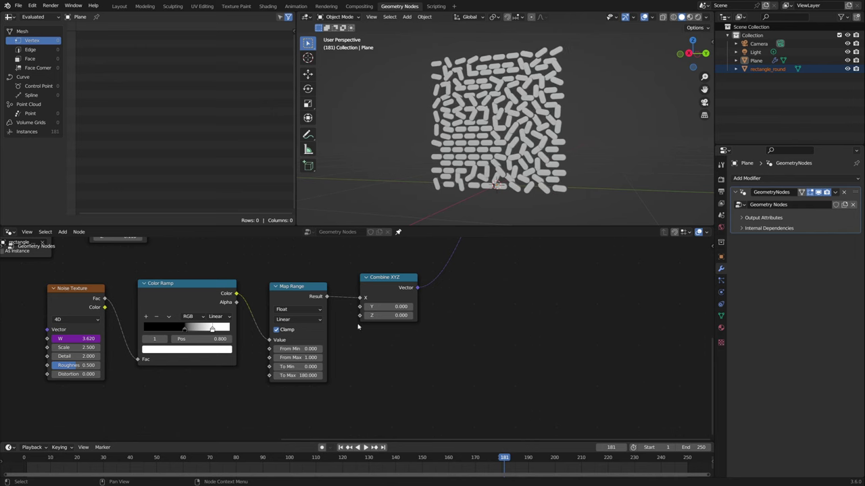
Insert a Math node set to To Radians on the link between Map Range and Combine XYZ
middle_drag(508, 285, 390, 415)
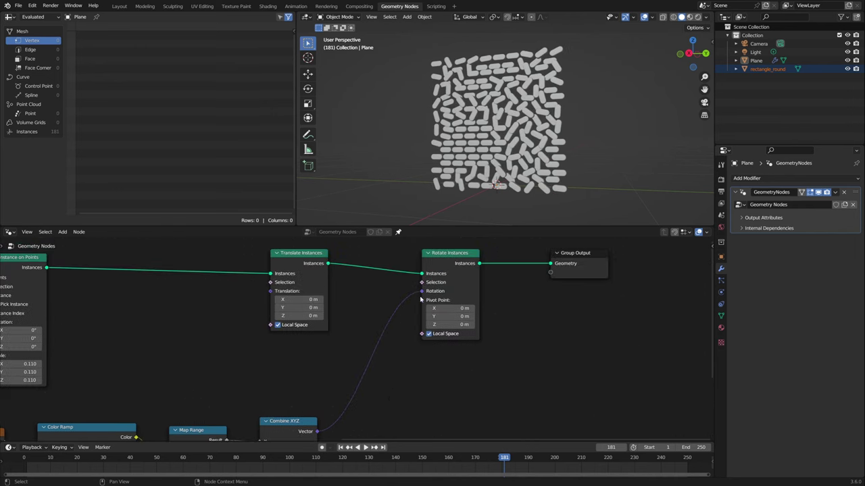
middle_drag(407, 355, 464, 295)
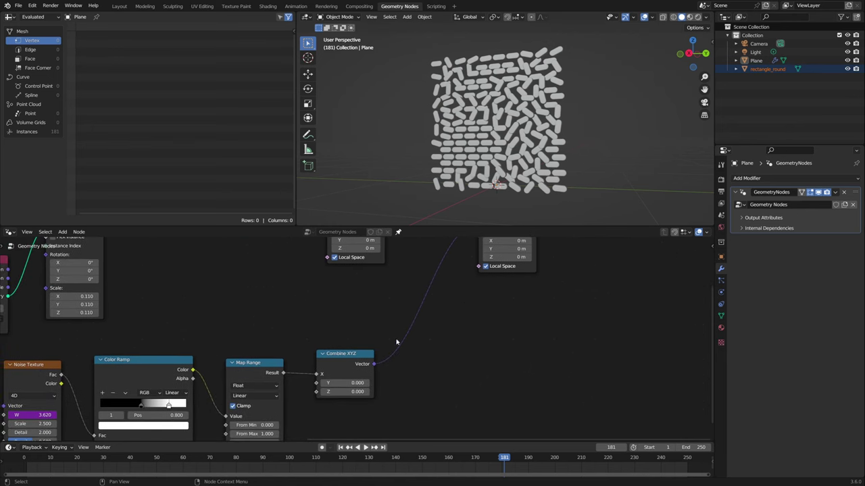
drag(368, 363, 426, 363)
key(shift+a)
text(m)
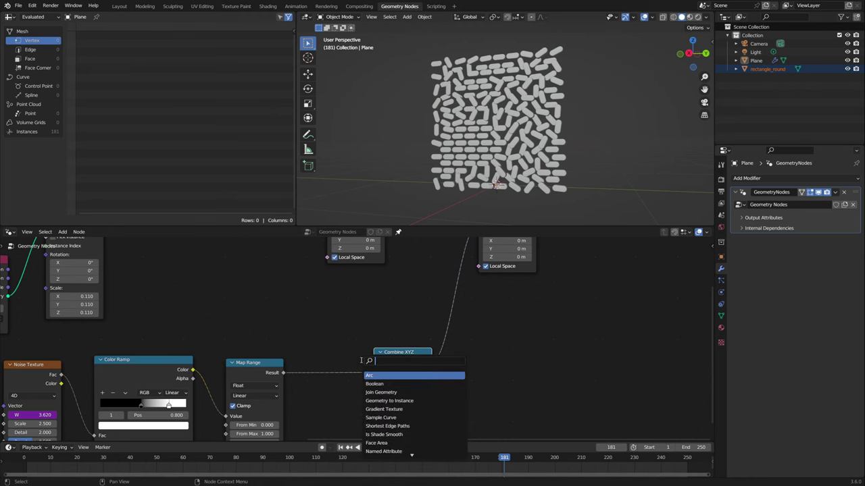
text(ath)
key(Return)
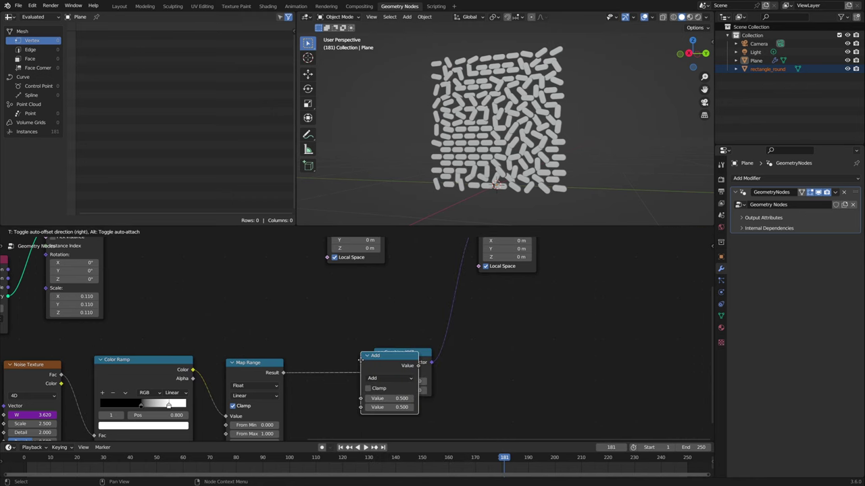
click(359, 362)
middle_drag(359, 362, 351, 347)
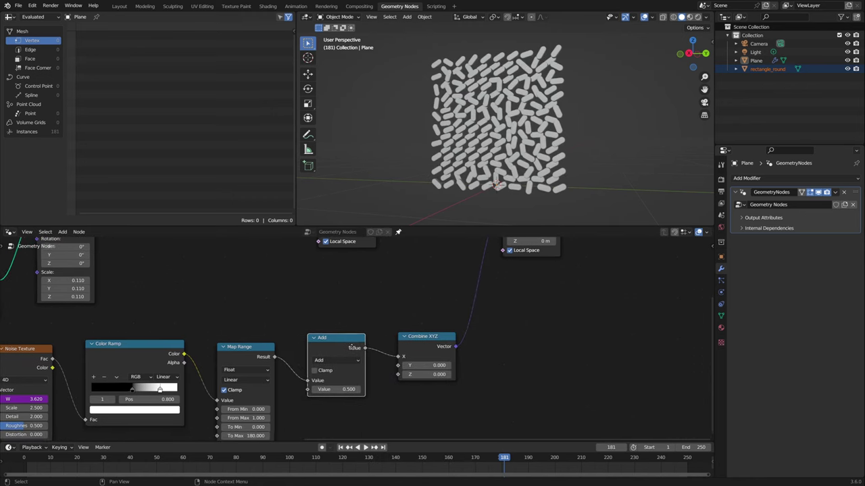
click(346, 362)
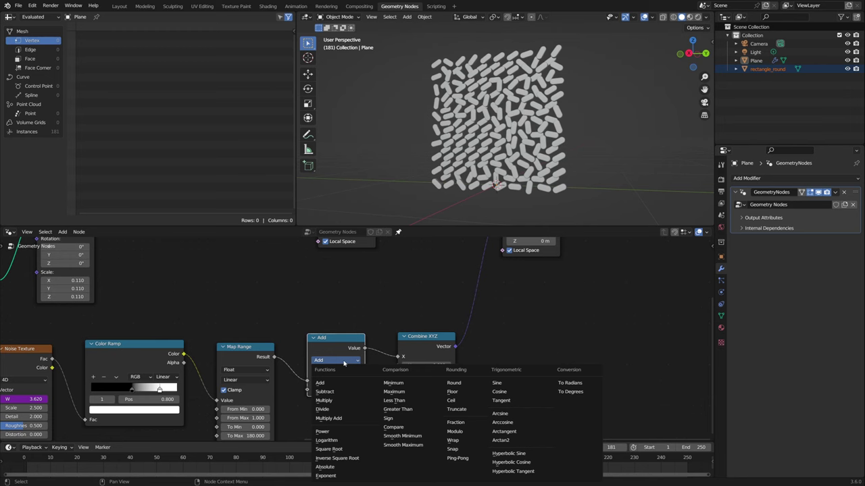
click(567, 383)
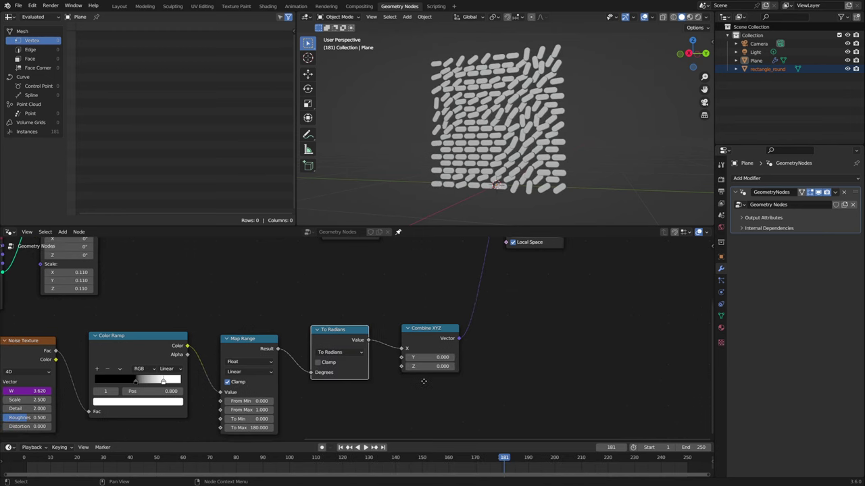
Play the animation and set the Map Range node's To Max to 90
middle_drag(286, 398, 279, 365)
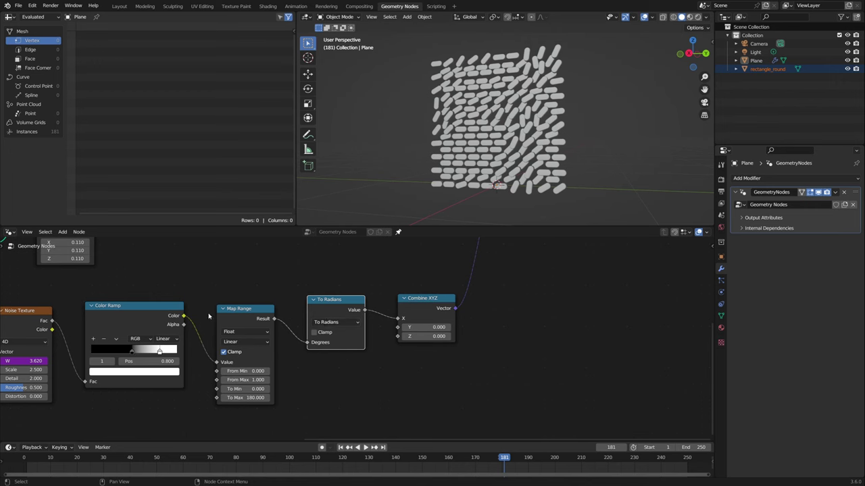
key(space)
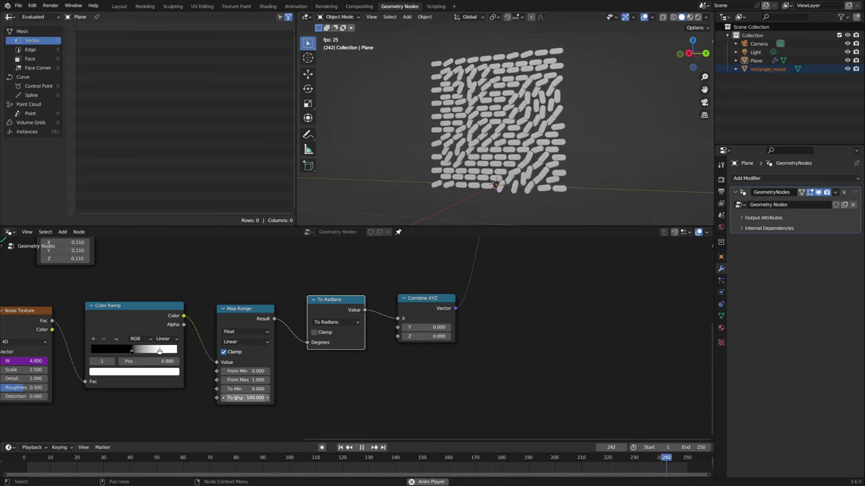
click(252, 399)
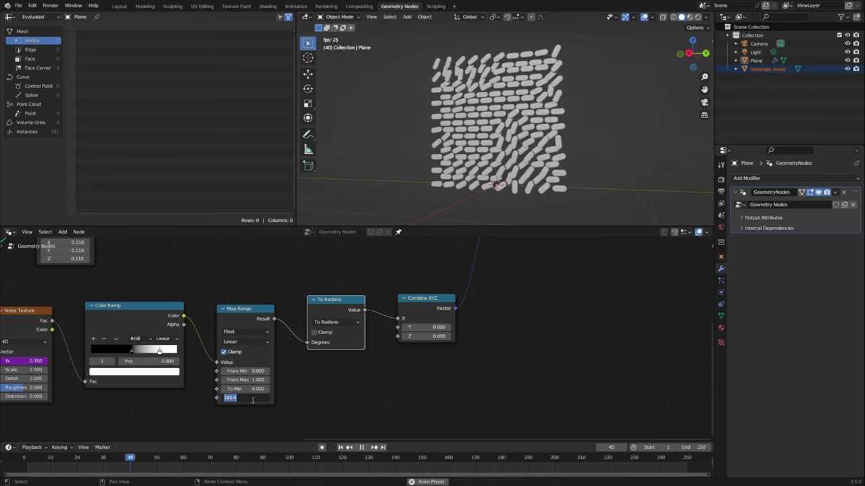
text(90)
key(Return)
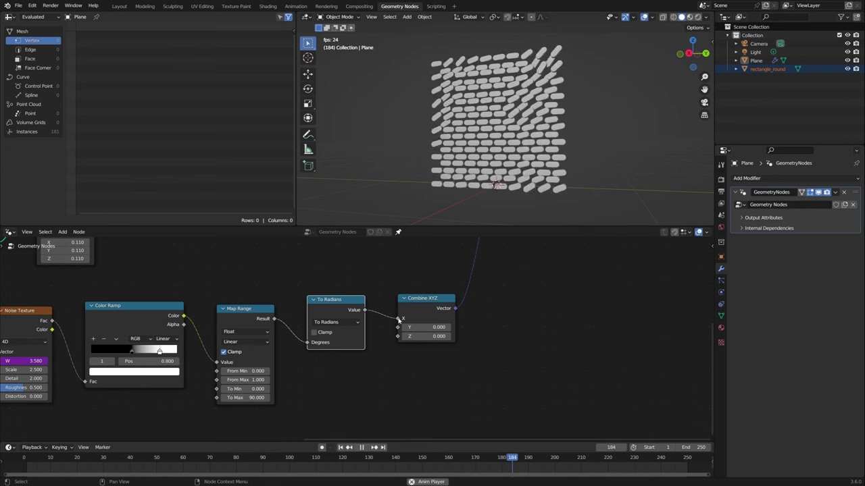
Try feeding the To Radians Value into the Y, Z and all three Combine XYZ inputs while viewing the rotation
drag(398, 318, 397, 327)
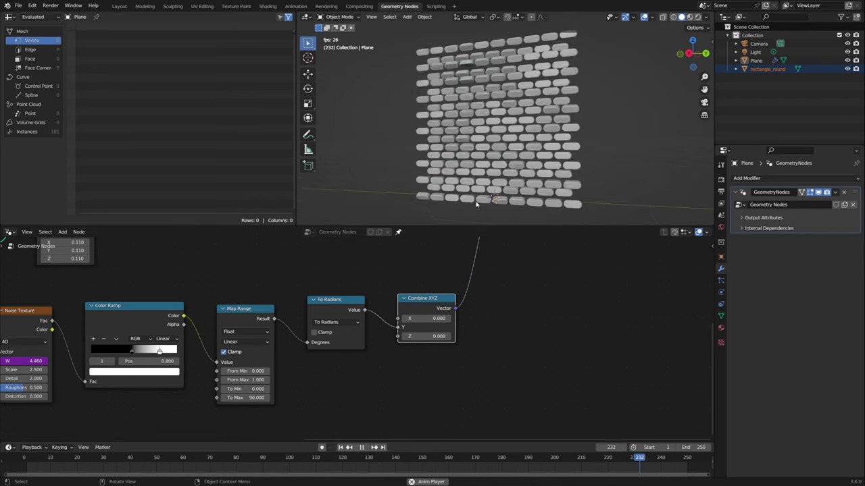
drag(397, 327, 397, 335)
drag(364, 309, 397, 327)
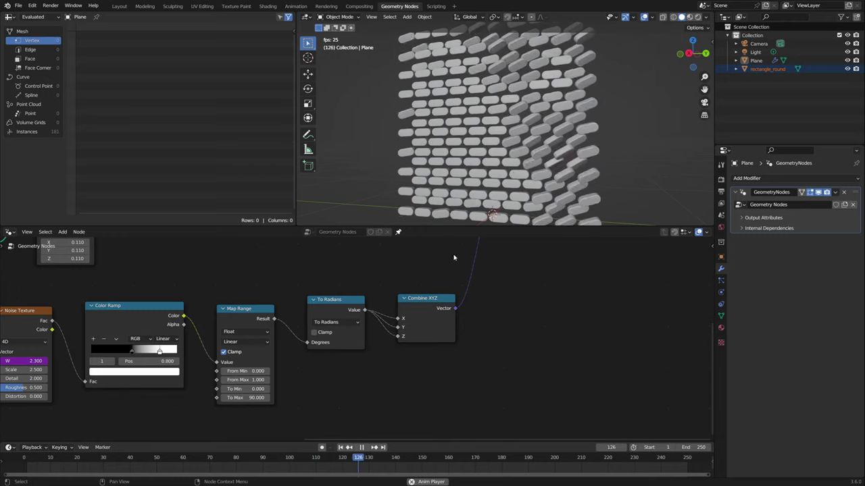
middle_drag(466, 182, 482, 165)
middle_drag(492, 167, 464, 108)
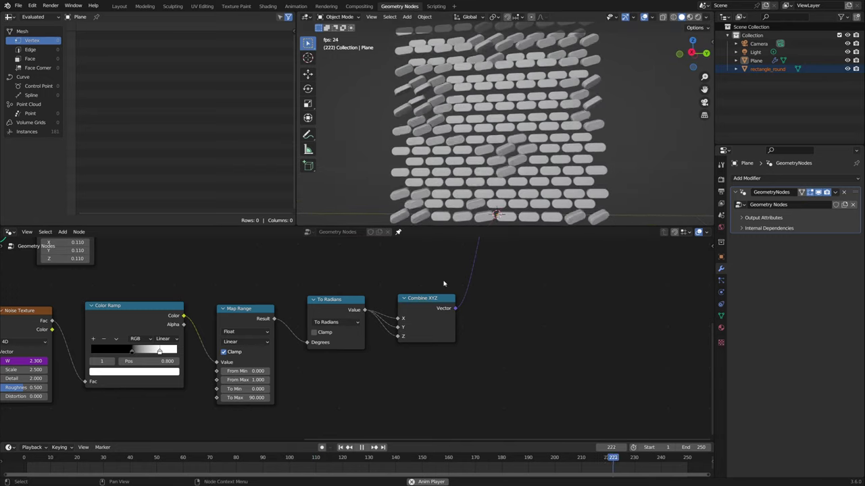
Disconnect the To Radians Value from the Y and Z inputs of Combine XYZ, keeping only the X link
mouse_move(398, 328)
mouse_down()
mouse_move(387, 326)
mouse_move(390, 336)
mouse_up()
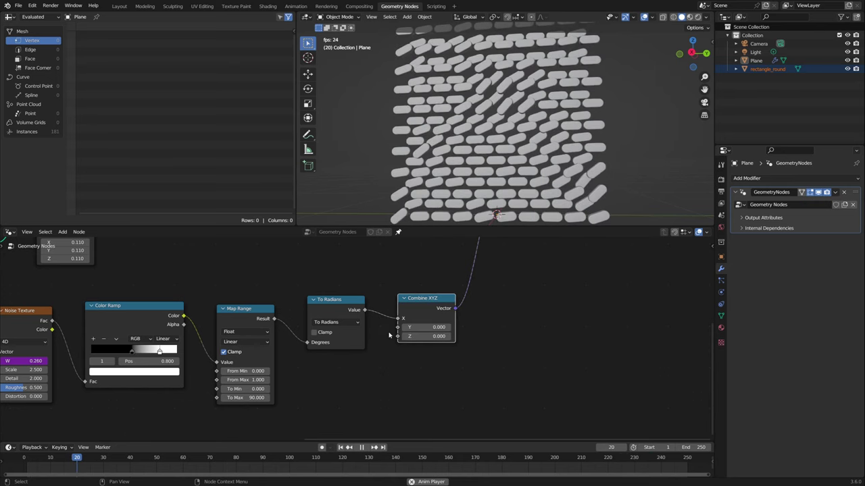
scroll(528, 158, down, 3)
middle_drag(529, 157, 527, 158)
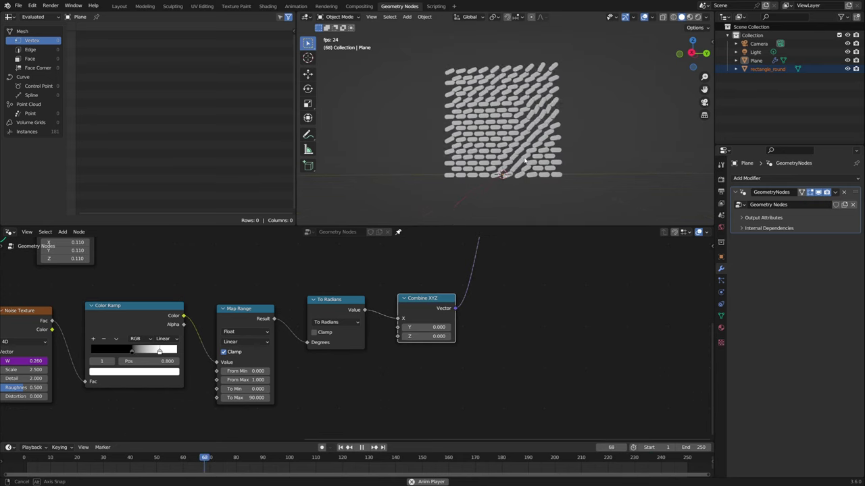
scroll(277, 309, down, 4)
Stop playback, unlink the Noise Texture from the Color Ramp and move it below the node chain
middle_drag(275, 308, 393, 312)
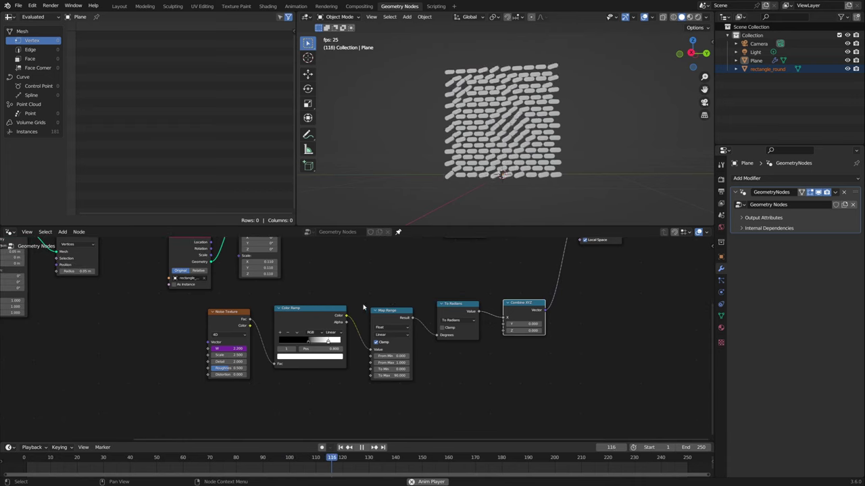
key(space)
click(236, 322)
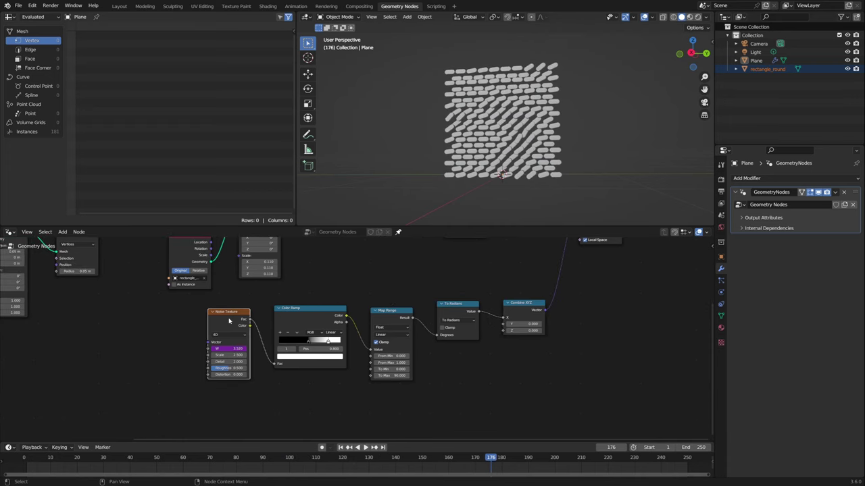
drag(274, 363, 263, 345)
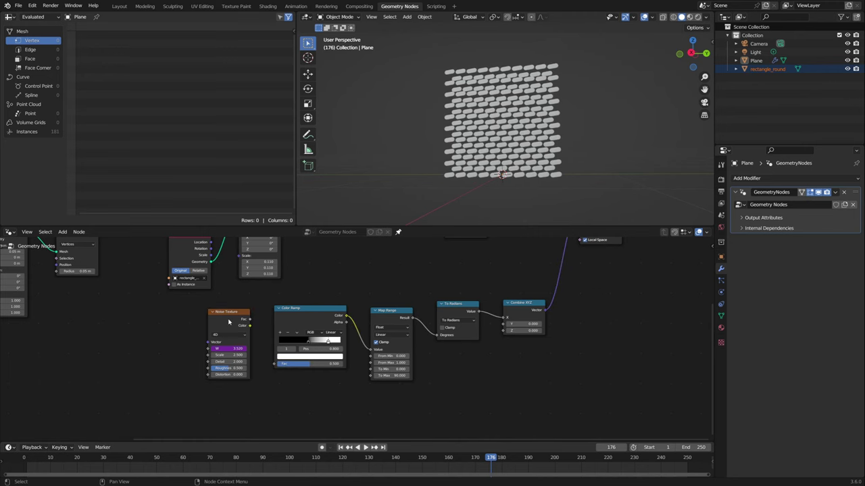
drag(228, 322, 229, 413)
Add a Geometry Proximity node and place it just before the Color Ramp, above the Noise Texture
middle_drag(243, 380, 285, 375)
key(shift+a)
click(229, 355)
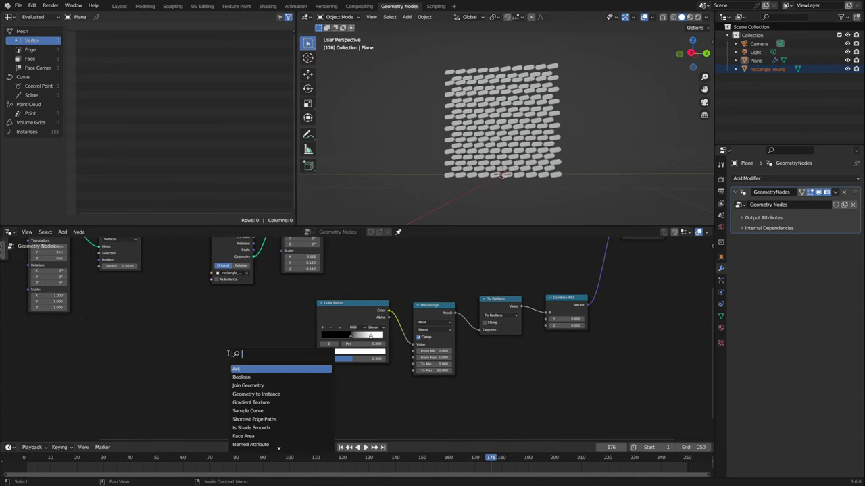
text(geomet)
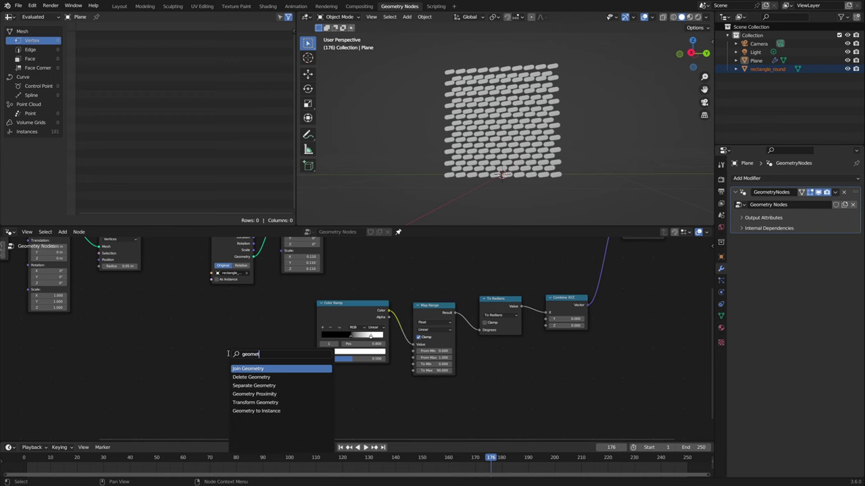
key(Down)
key(Down)
key(Down)
key(Return)
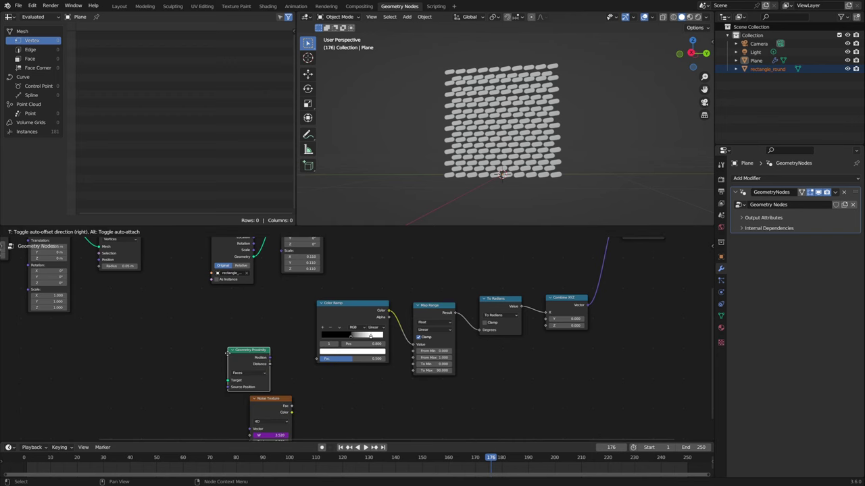
click(257, 322)
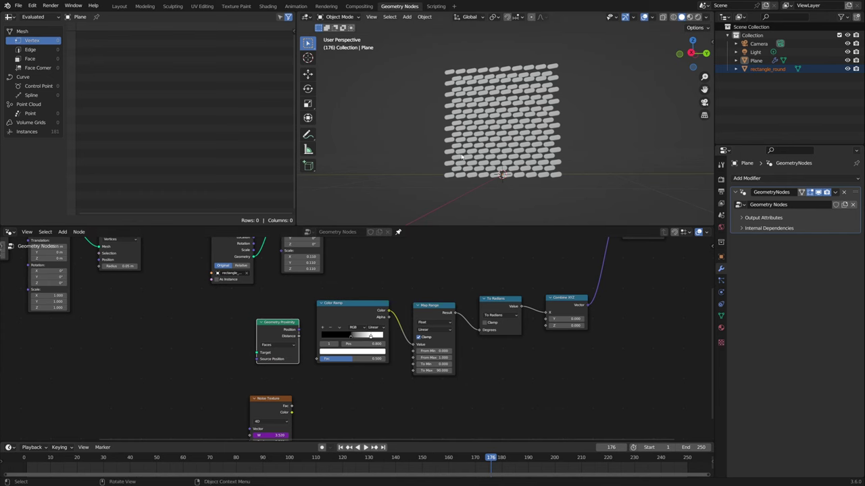
Add a Text object to the scene at the base of the brick wall
middle_drag(464, 123, 469, 158)
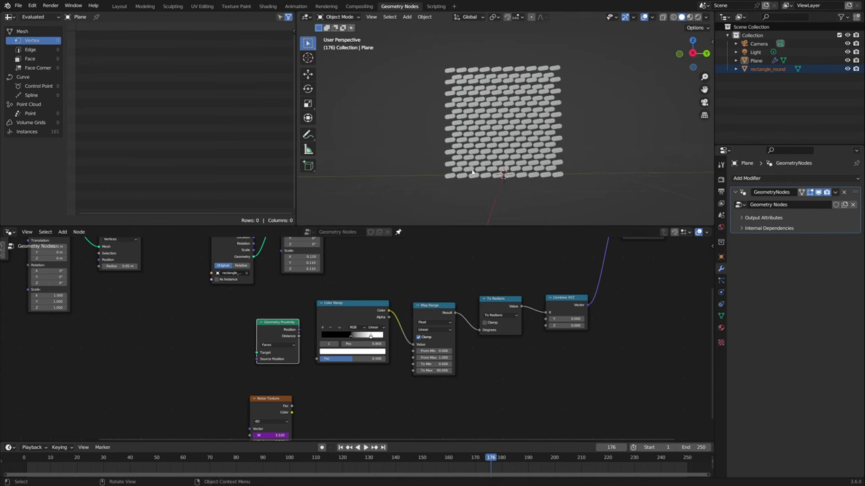
key(Delete)
key(shift+a)
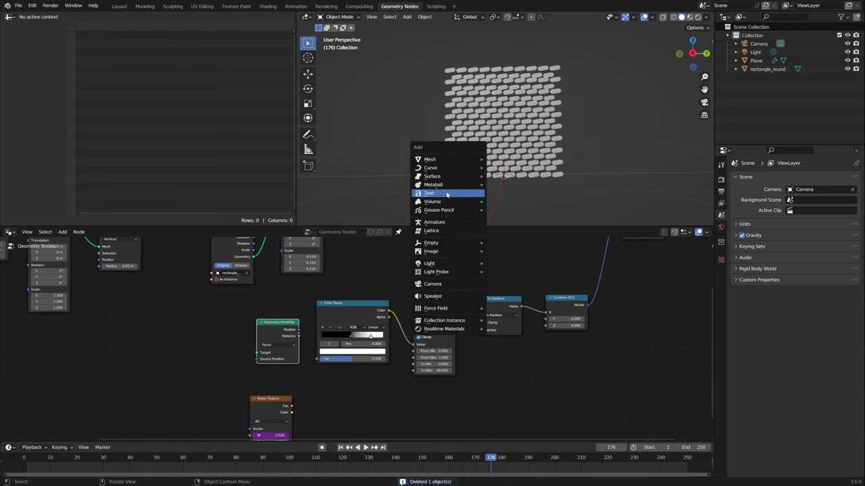
click(447, 195)
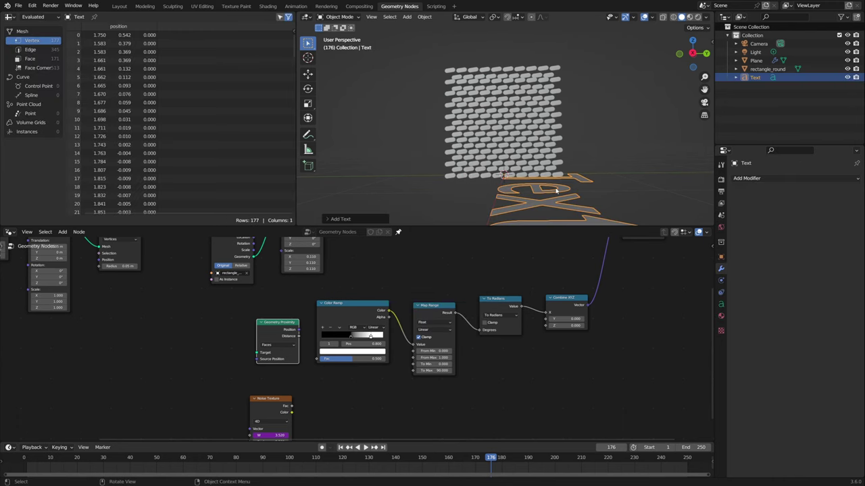
Replace the Text object's default content with "5"
key(Tab)
key(BackSpace)
key(BackSpace)
key(BackSpace)
key(BackSpace)
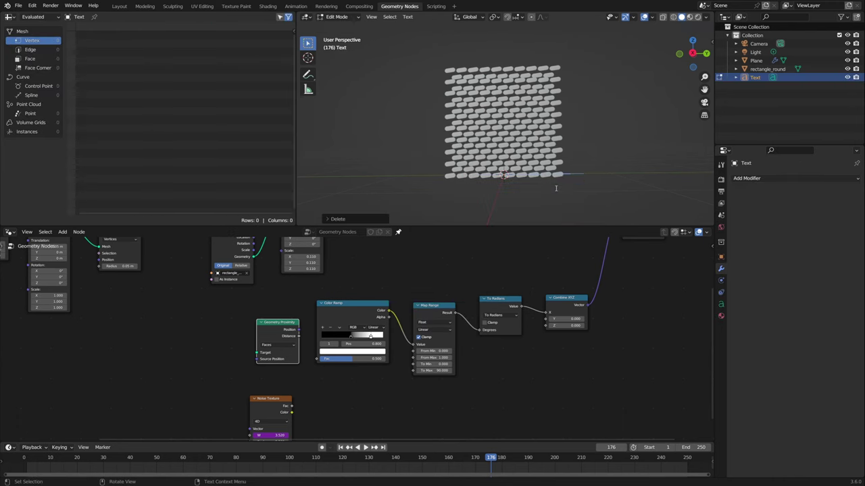
text(5)
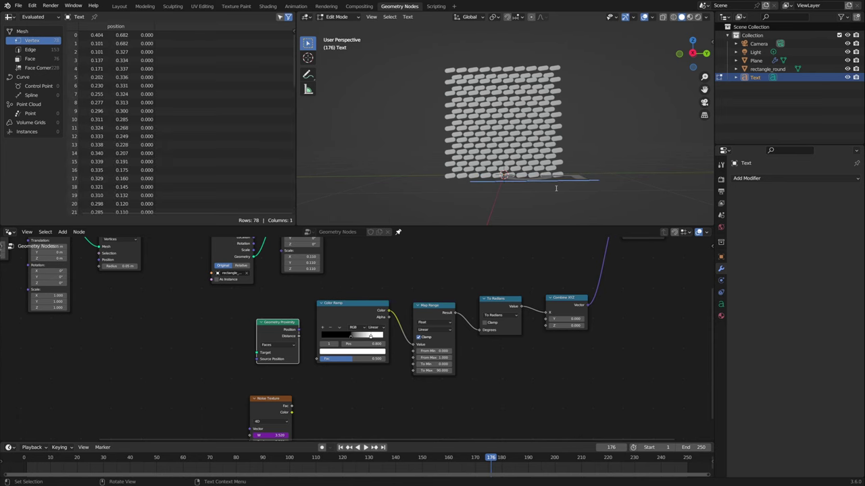
Leave text editing and rotate the "5" Text object 90° about X and 90° about Z so it stands parallel to the wall
key(Tab)
key(r)
key(x)
key(9)
key(0)
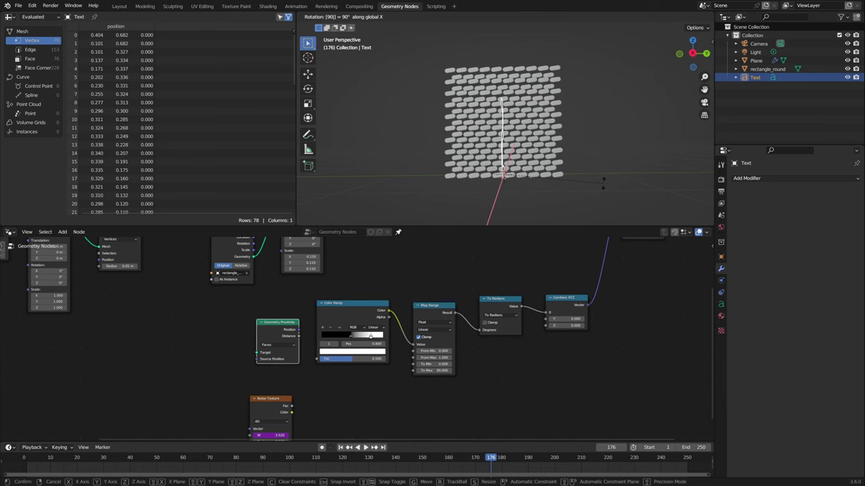
key(Return)
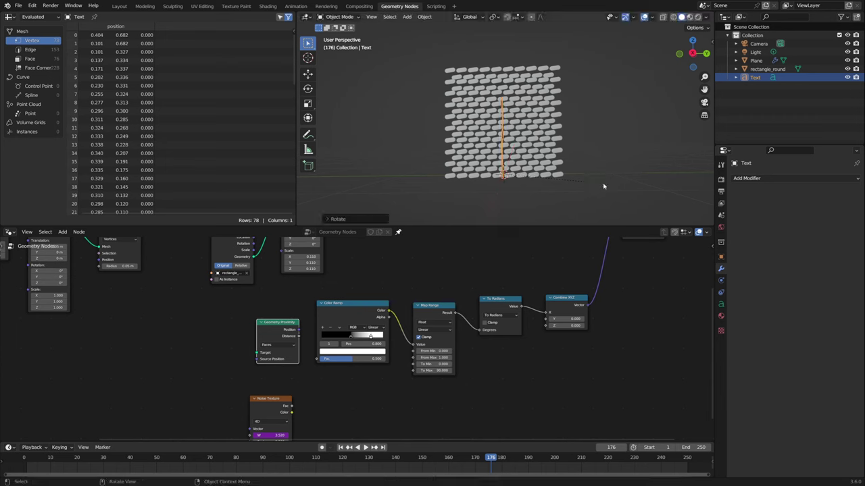
key(r)
key(z)
key(9)
key(0)
key(Return)
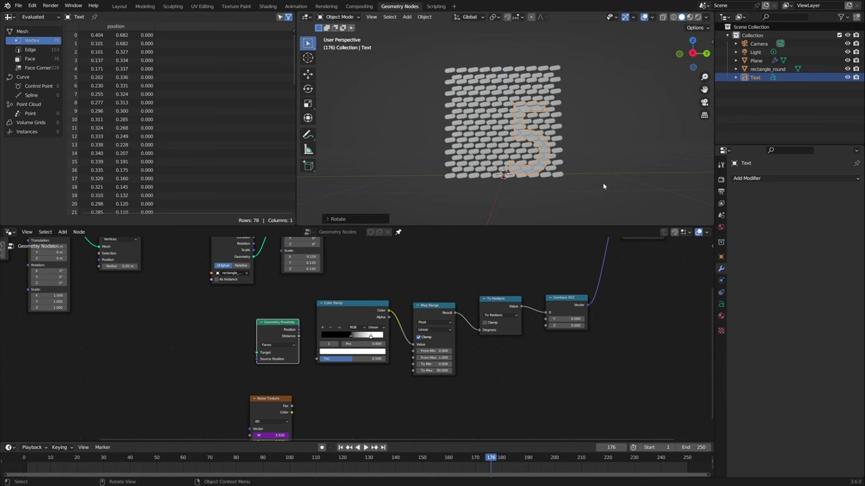
Scale the Text object up to nearly the wall's height and move it to the wall's centre
key(s)
click(636, 123)
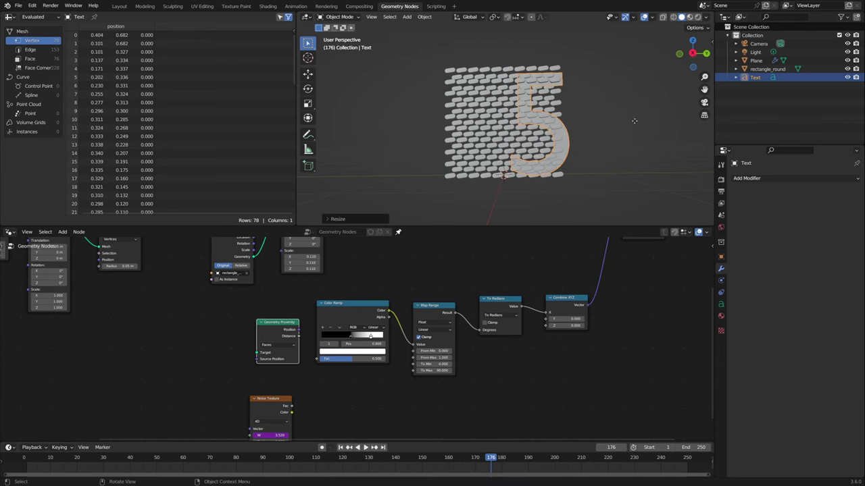
key(g)
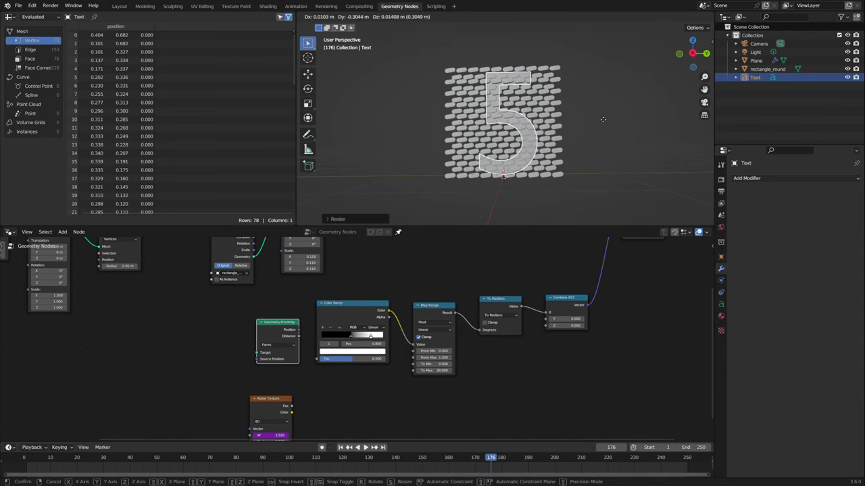
click(603, 120)
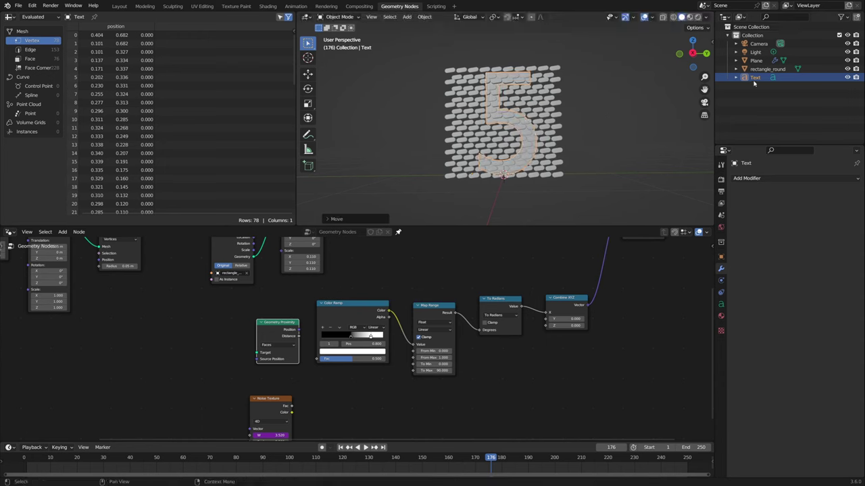
Bring the Text object into the node tree as Object Info and link its Geometry to the Geometry Proximity Target
drag(755, 77, 189, 354)
middle_drag(242, 361, 286, 321)
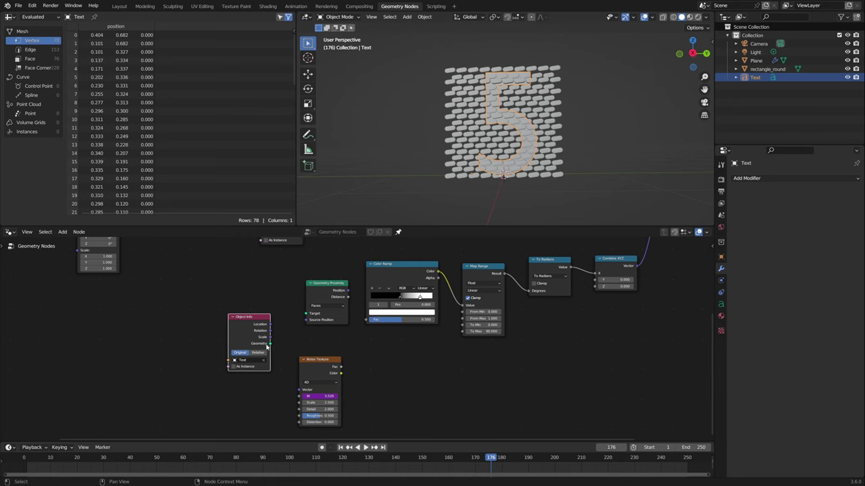
scroll(254, 348, up, 2)
drag(256, 346, 298, 309)
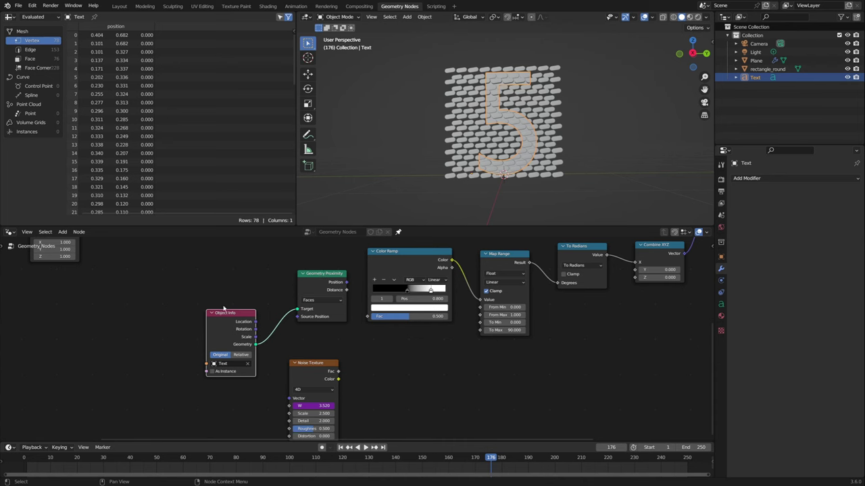
Set the Text's Object Info to Relative and link the proximity Distance to the Color Ramp's Fac, with the white stop at 0.178
click(241, 357)
drag(241, 357, 246, 321)
drag(320, 291, 305, 291)
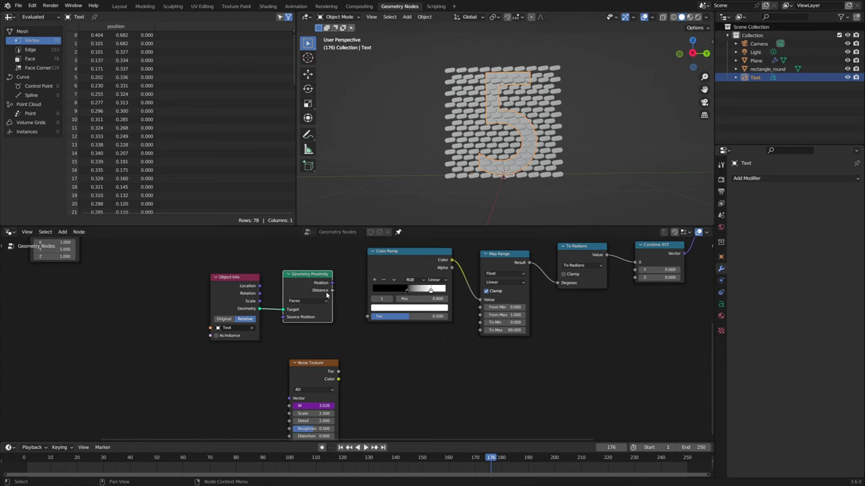
mouse_move(332, 291)
drag(331, 292, 368, 317)
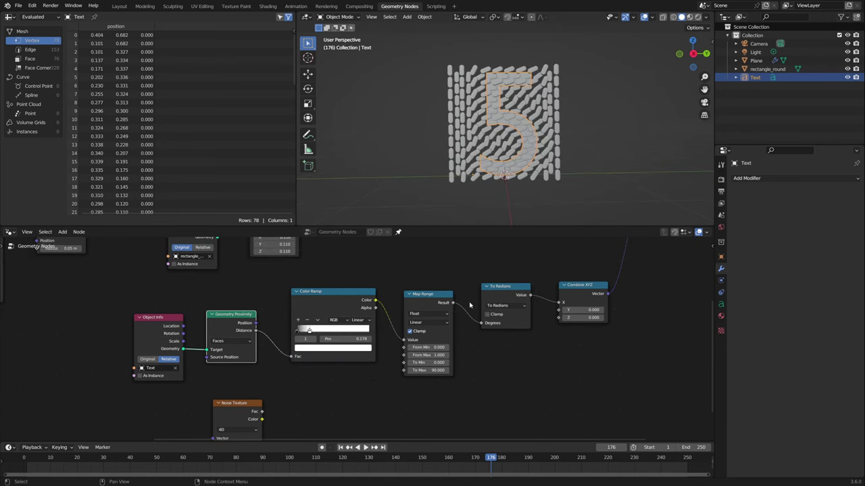
Add a Viewer node on the Geometry Proximity's Distance and place it below Rotate Instances
scroll(470, 305, down, 2)
scroll(438, 277, down, 1)
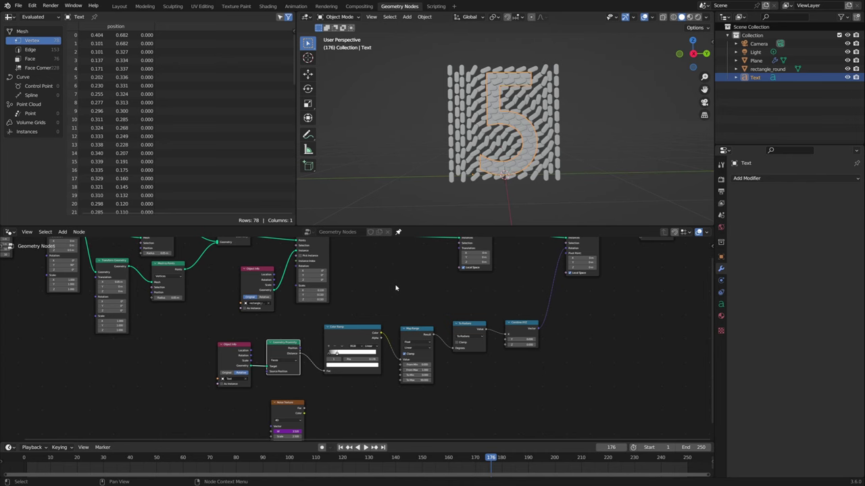
mouse_move(396, 286)
middle_down()
mouse_move(385, 319)
mouse_move(380, 286)
middle_up()
ctrl+shift+click(261, 341)
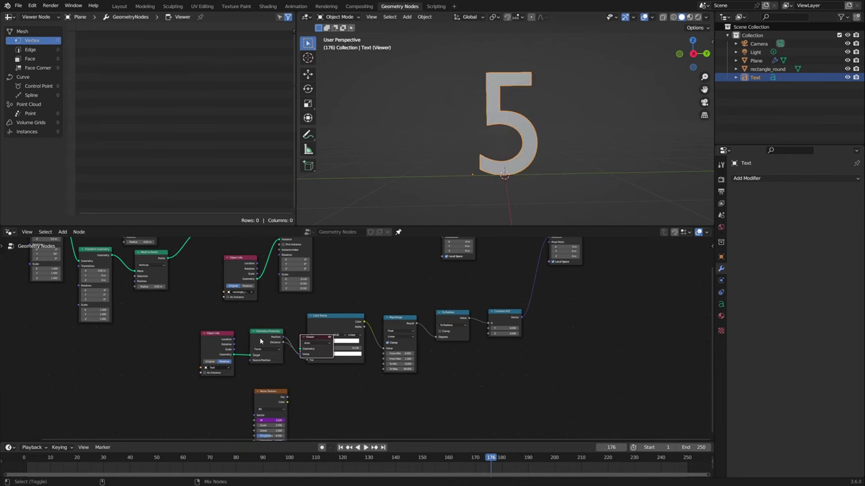
drag(312, 338, 560, 283)
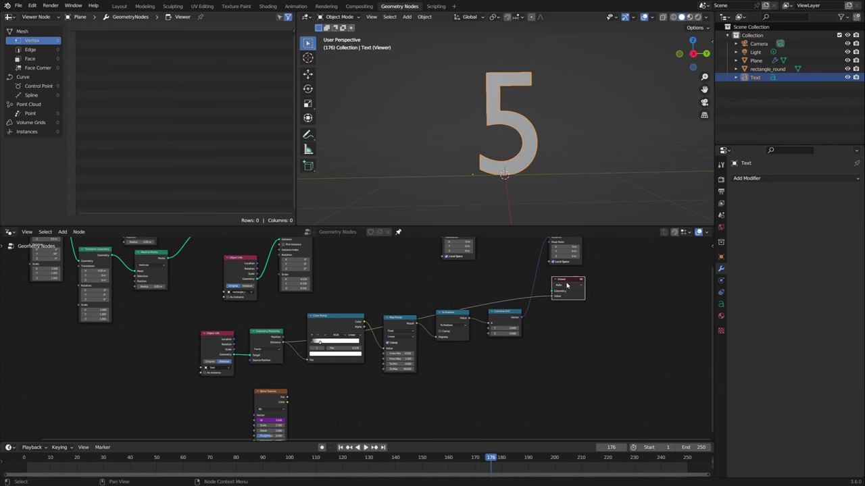
scroll(560, 288, up, 1)
middle_drag(585, 290, 534, 312)
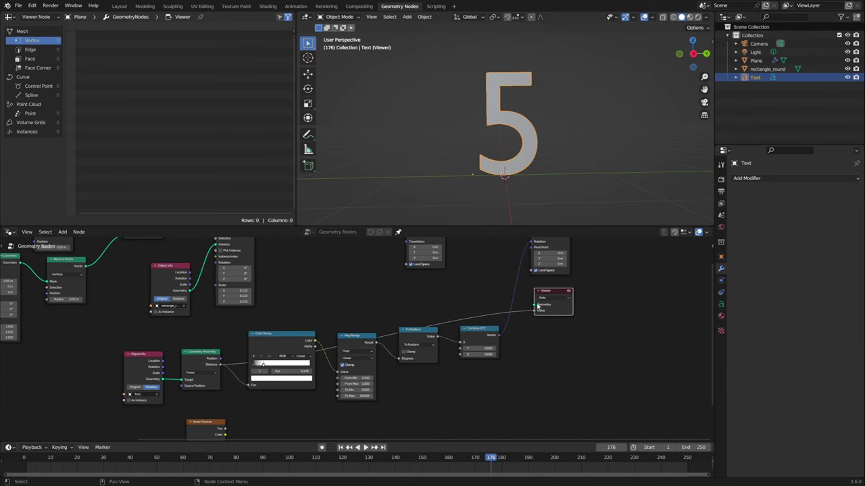
middle_drag(352, 308, 335, 341)
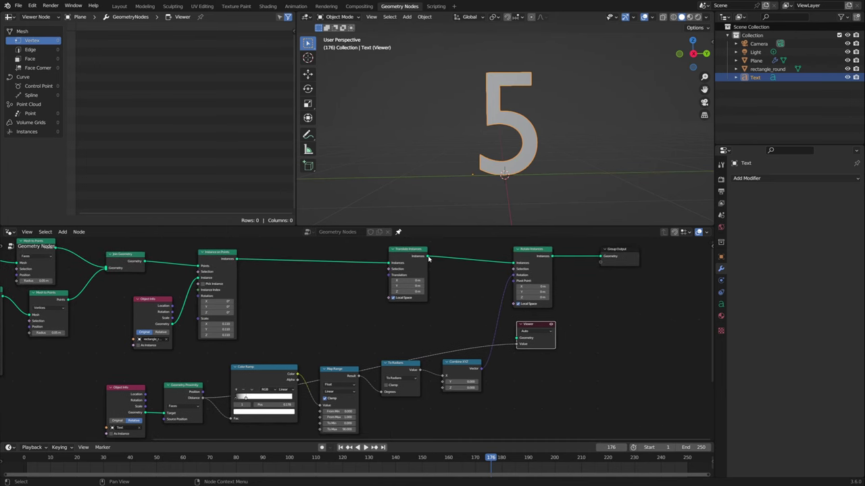
Link the Instance on Points output to the Viewer's Geometry and inspect the distance shading on the blocks
drag(237, 261, 517, 338)
scroll(535, 171, up, 3)
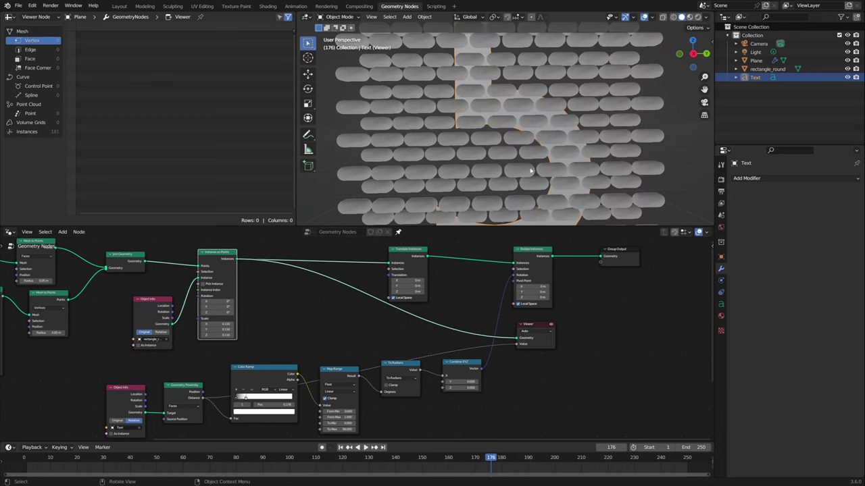
middle_drag(530, 171, 491, 167)
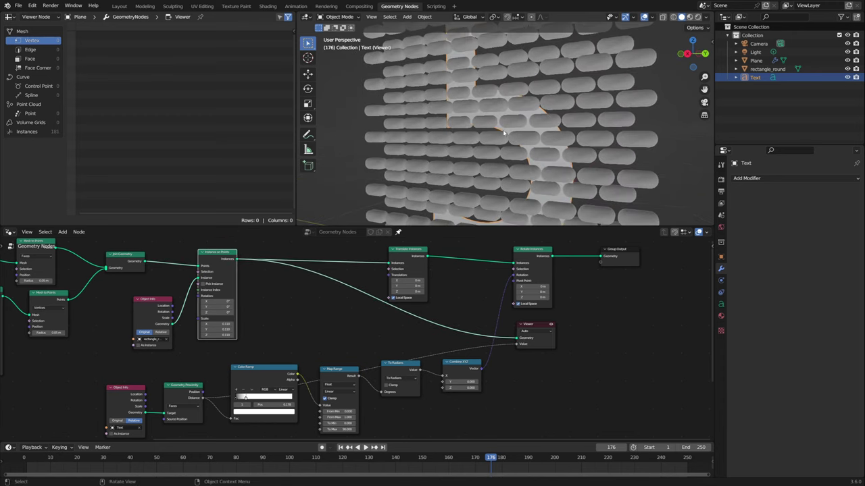
scroll(439, 175, down, 3)
middle_drag(439, 175, 464, 177)
scroll(466, 176, down, 1)
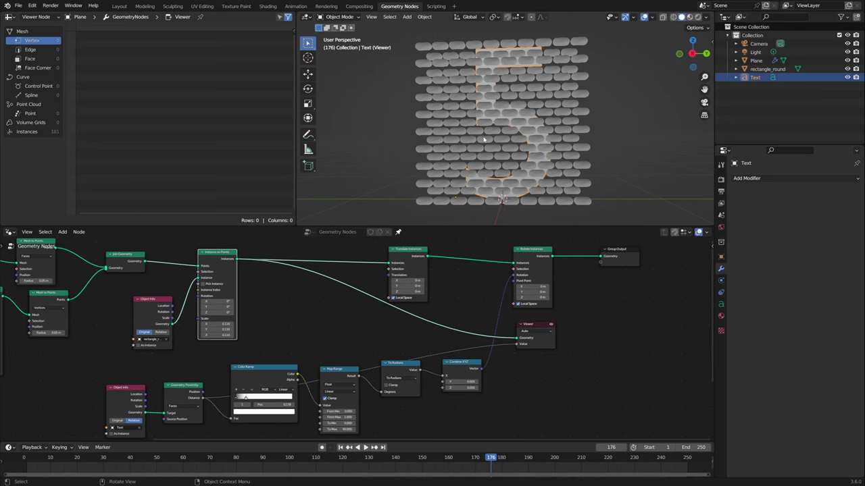
Link the first Transform Geometry's output to the Viewer's Geometry and inspect the distance gradient around the 5 on the plane
middle_drag(294, 299, 406, 314)
middle_drag(154, 281, 202, 290)
drag(103, 272, 673, 363)
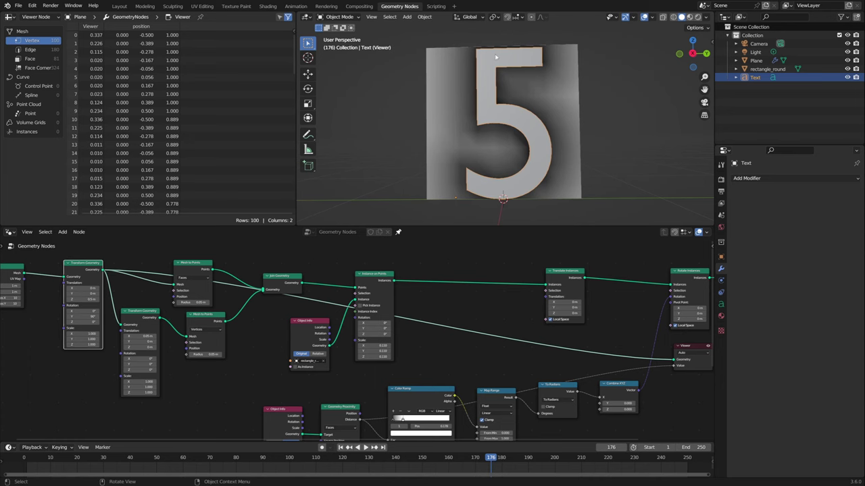
middle_drag(517, 99, 499, 99)
scroll(499, 98, up, 3)
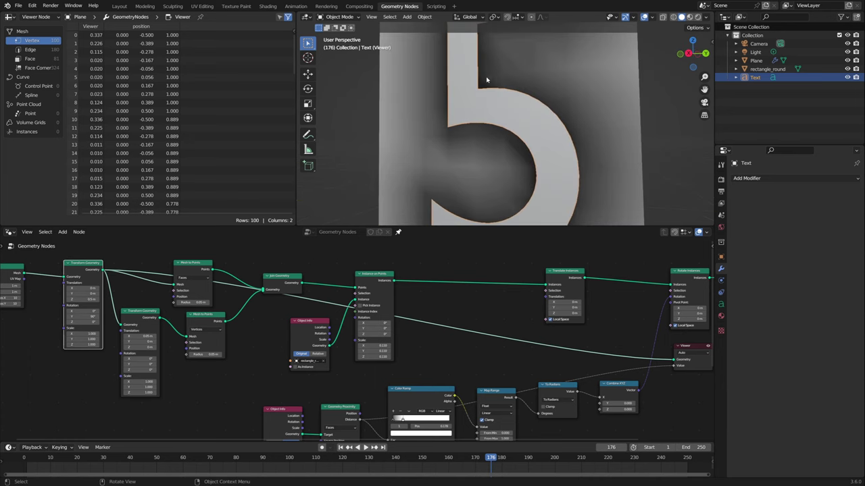
scroll(425, 91, down, 3)
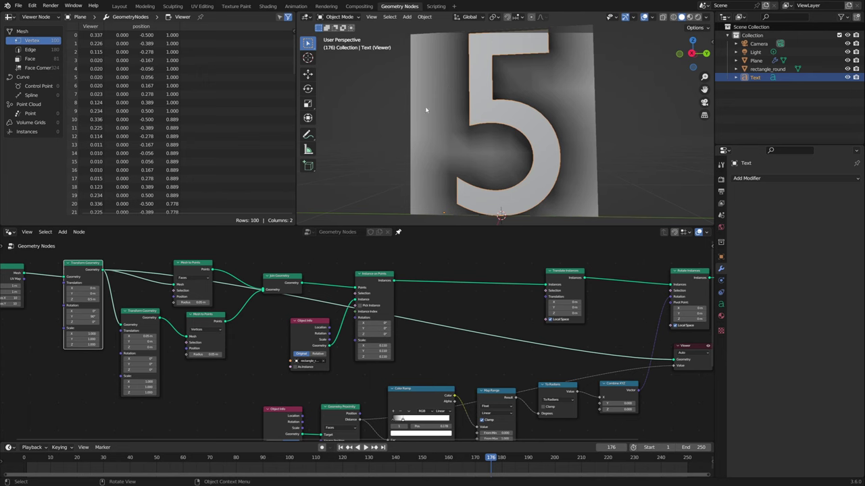
Flip the Color Ramp to run from white to black and set its white stop to position 0.025
middle_drag(440, 327, 419, 271)
scroll(358, 339, up, 3)
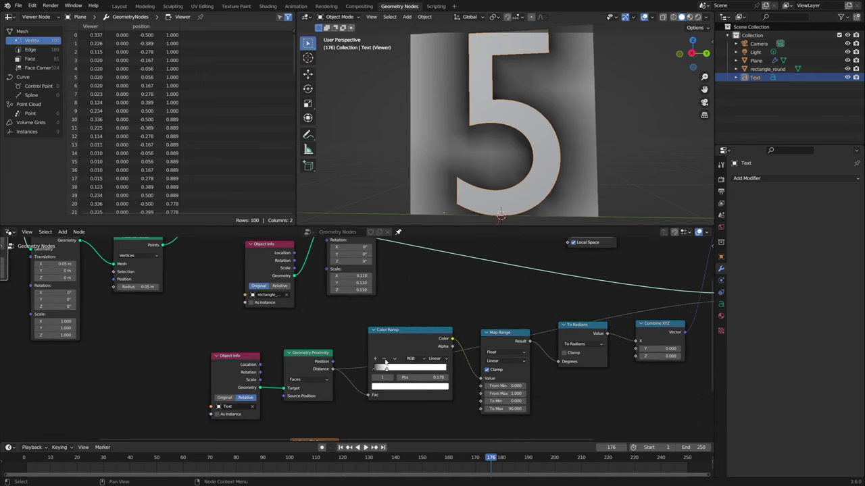
mouse_move(388, 371)
mouse_down()
mouse_move(377, 370)
mouse_move(398, 373)
mouse_move(376, 369)
mouse_up()
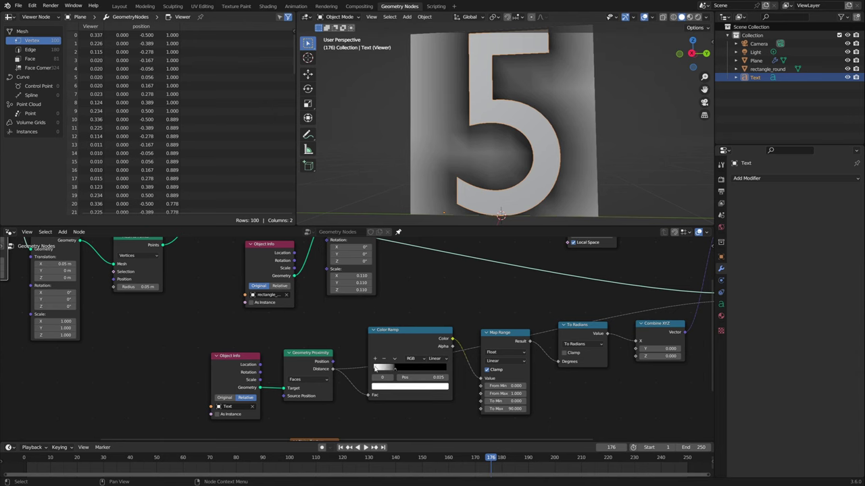
Preview the Color Ramp's Color output in the Viewer and move the ramp's black stop to position 0.044
ctrl+shift+click(430, 338)
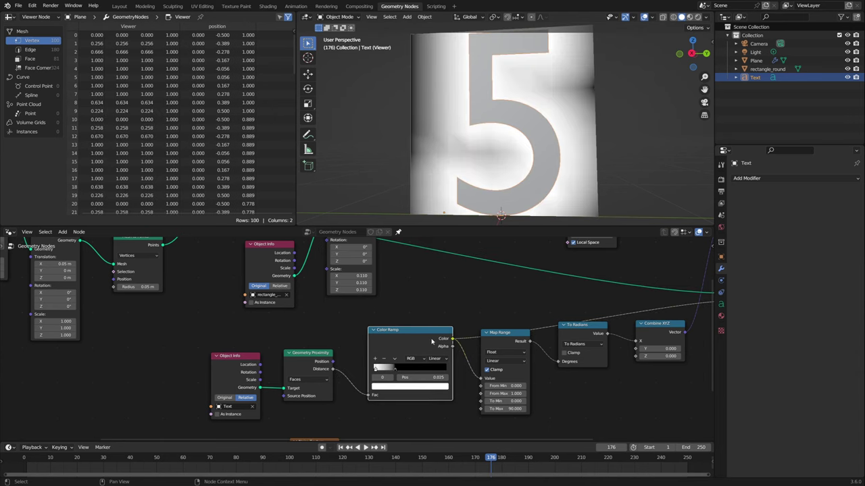
middle_drag(412, 350, 388, 346)
drag(371, 366, 351, 366)
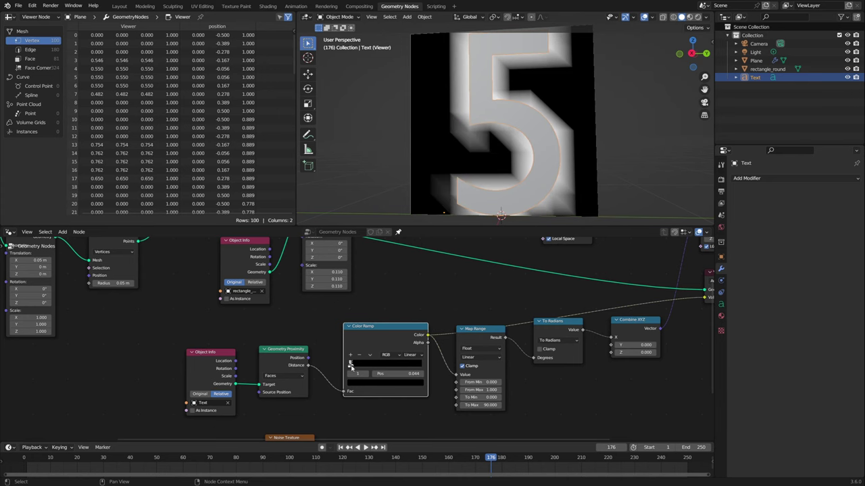
Try a denser Grid with 40 vertices in X and Y and inspect the sharper mask around the 5
scroll(483, 86, down, 2)
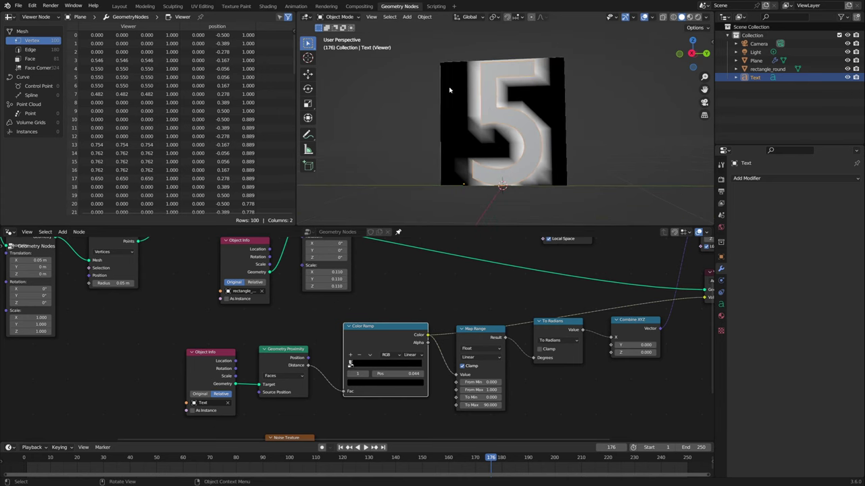
scroll(540, 321, down, 2)
scroll(513, 128, up, 4)
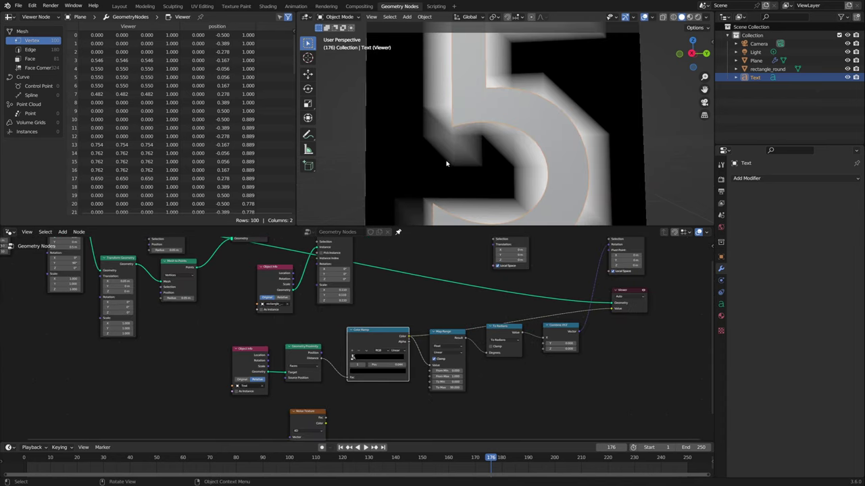
middle_drag(179, 377, 423, 385)
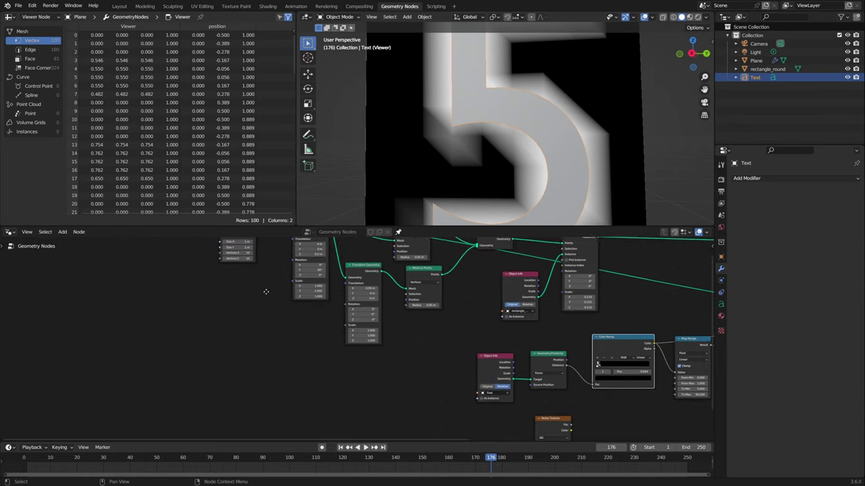
scroll(276, 307, up, 4)
middle_drag(266, 291, 295, 338)
drag(270, 303, 286, 310)
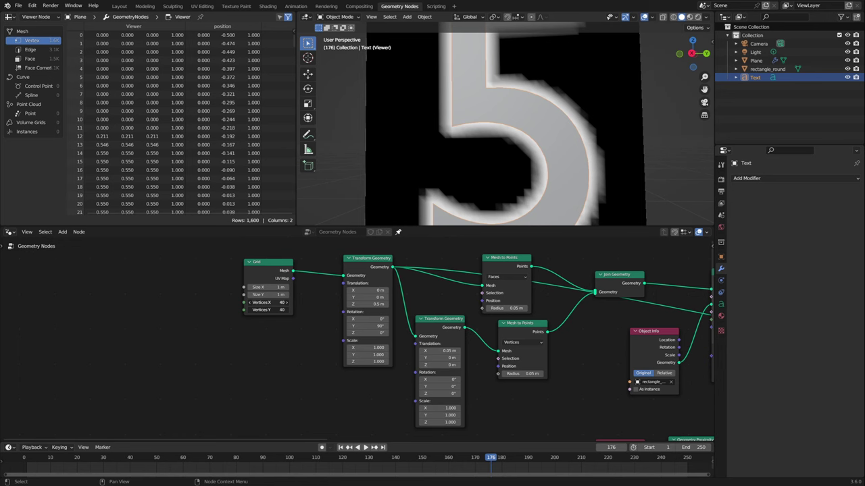
scroll(396, 310, down, 3)
middle_drag(457, 303, 380, 308)
scroll(490, 187, down, 4)
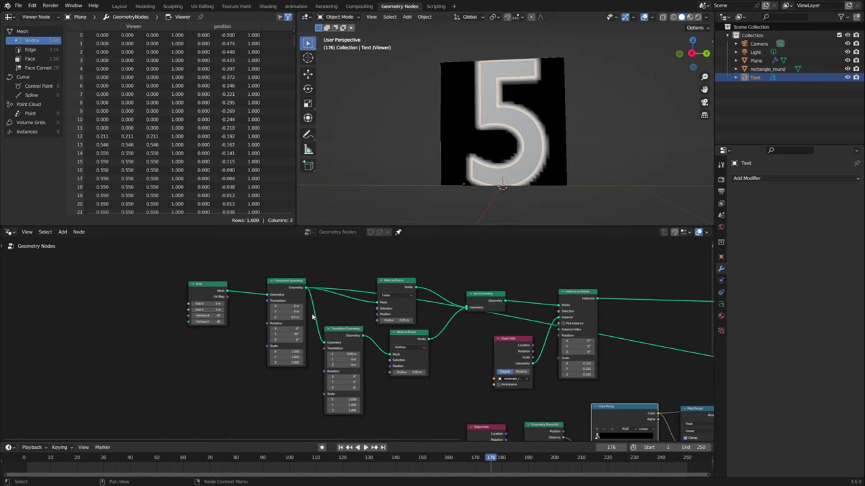
Set the Grid's X and Y vertex counts back to 10
click(207, 316)
text(10)
key(Return)
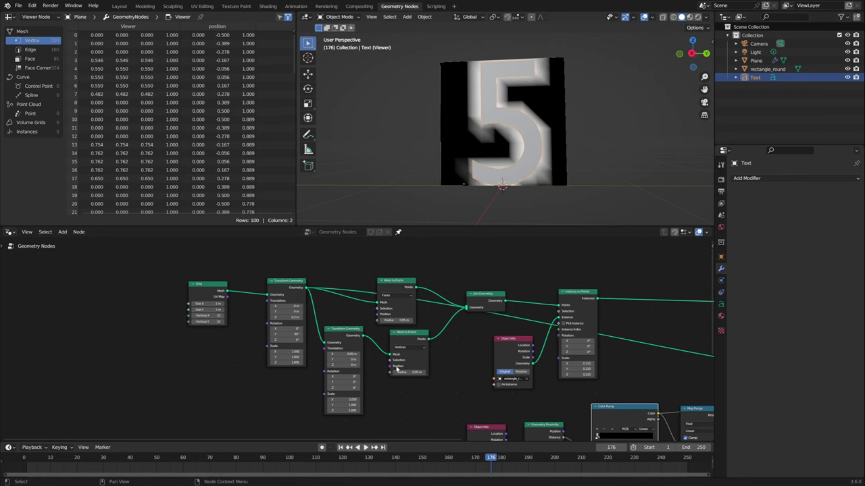
Turn off the Viewer node's preview to show the rotated blocks of the wall again
middle_drag(208, 316, 19, 275)
middle_drag(580, 325, 399, 350)
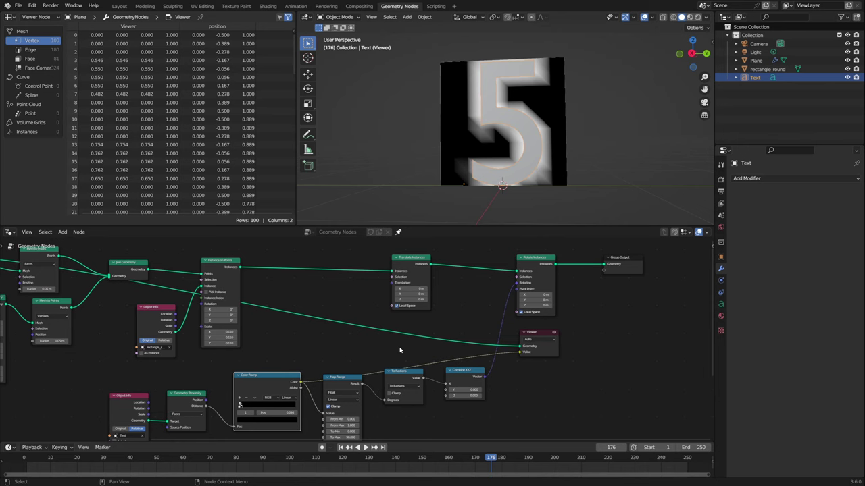
click(554, 334)
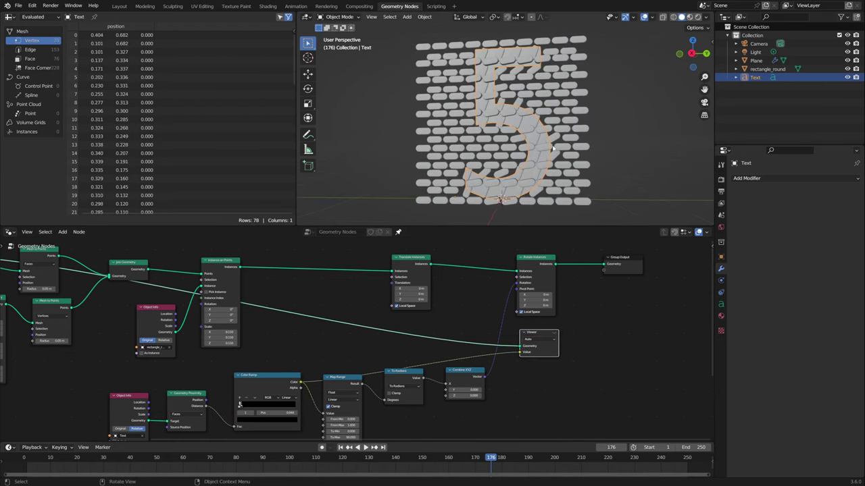
Hide the Text object in the viewport to check the blocks behind it, and show it again
click(848, 77)
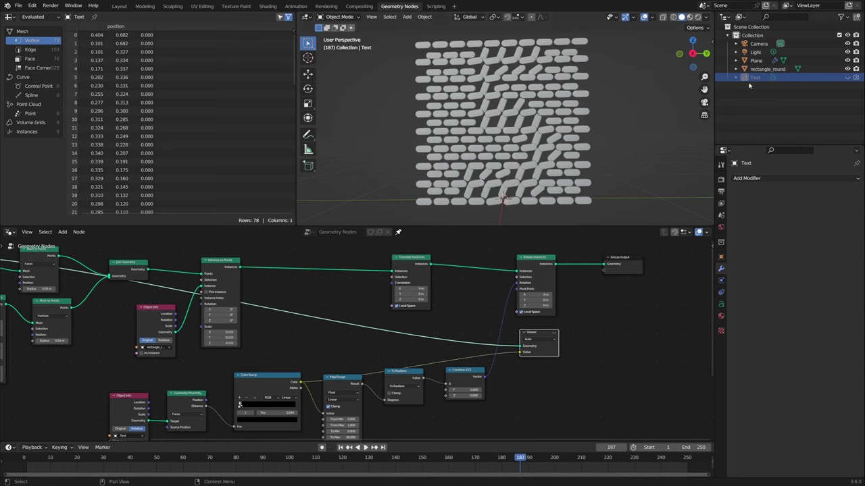
click(848, 77)
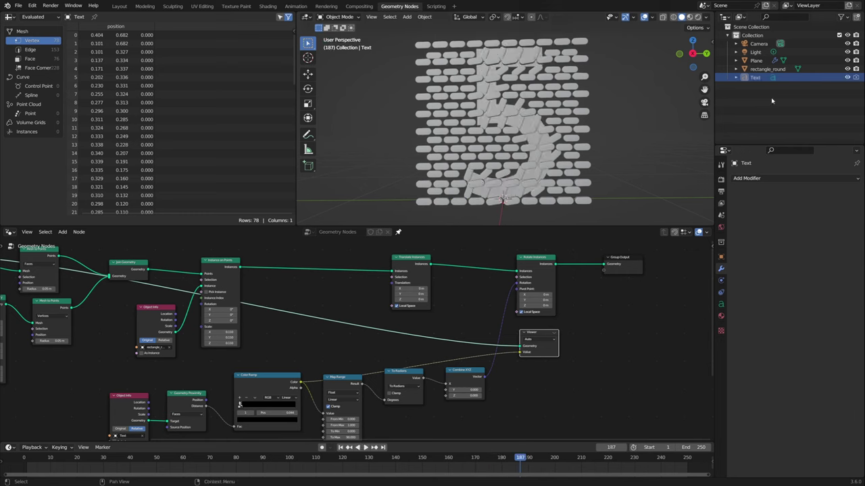
Move the Text object along the global Y axis to see the blocks around the 5 react
click(755, 77)
key(g)
key(x)
key(y)
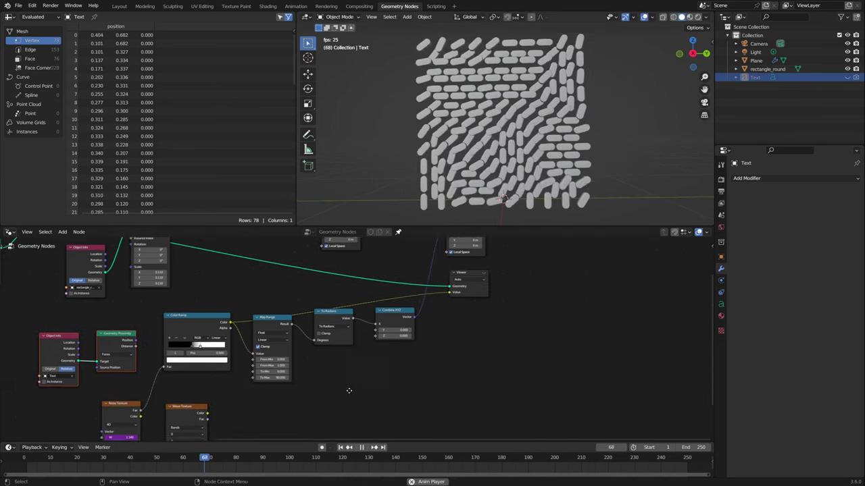
Insert a Set Material node between Rotate Instances and Group Output and choose the material named Material
middle_drag(487, 257, 520, 275)
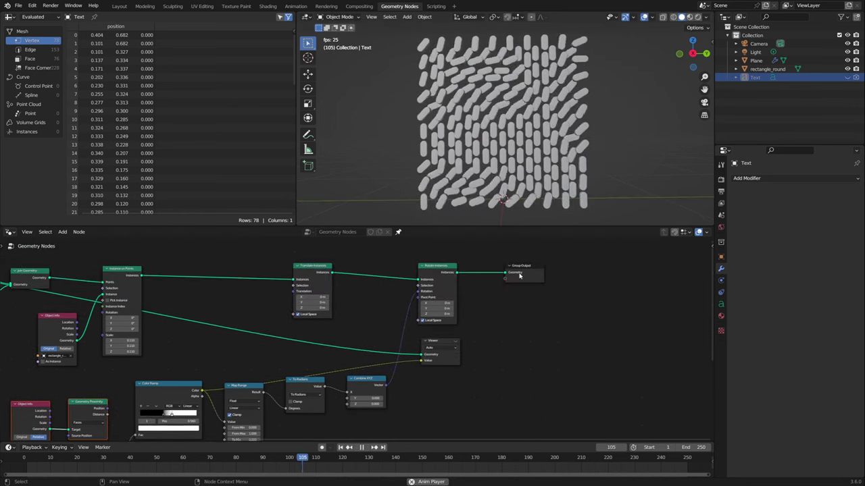
drag(519, 275, 552, 276)
key(shift+a)
click(527, 285)
text(se)
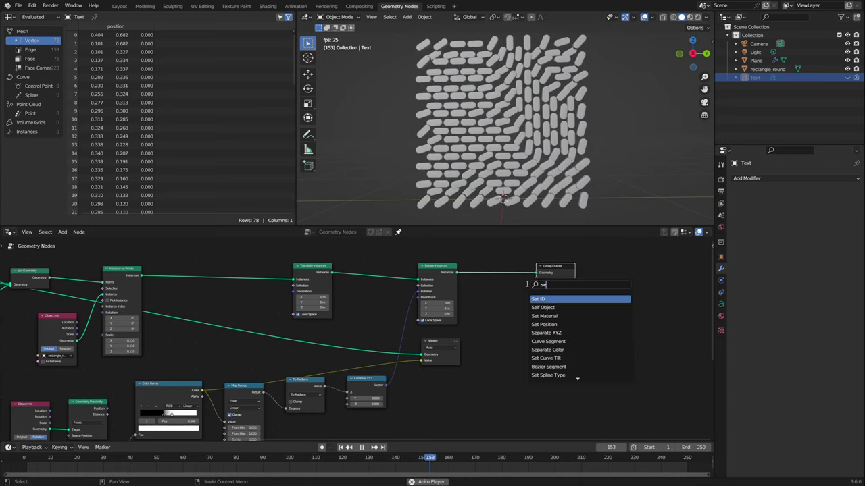
text(t mat)
key(Return)
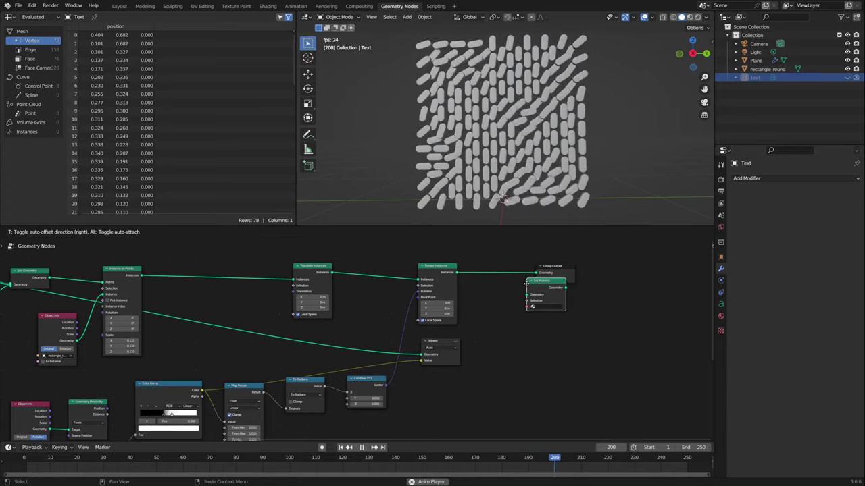
click(505, 293)
click(505, 300)
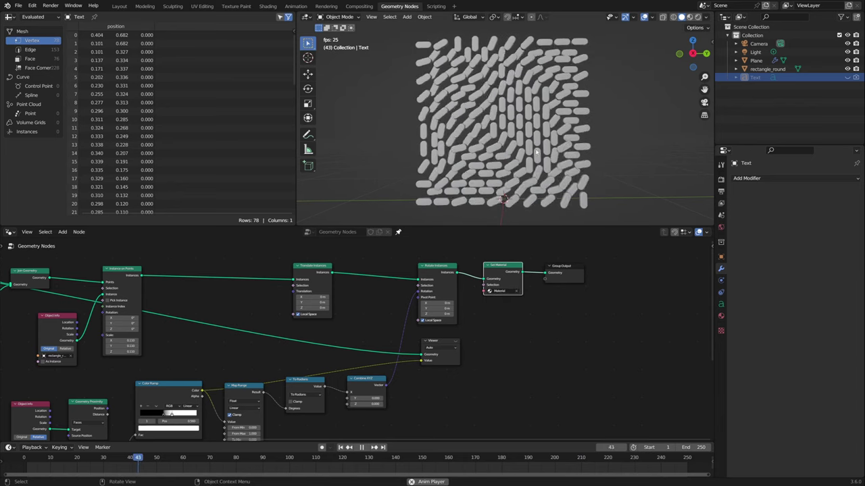
Stop the animation playback, switch to the Shading workspace, and select and frame the Plane block wall
key(space)
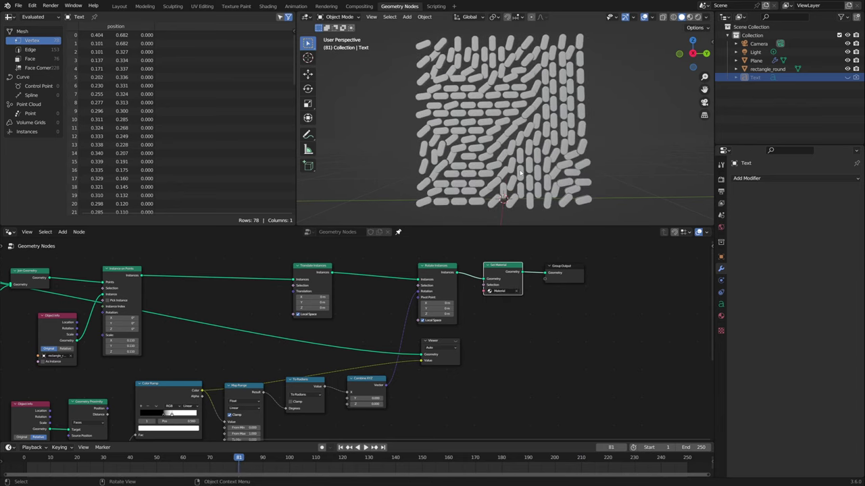
click(267, 6)
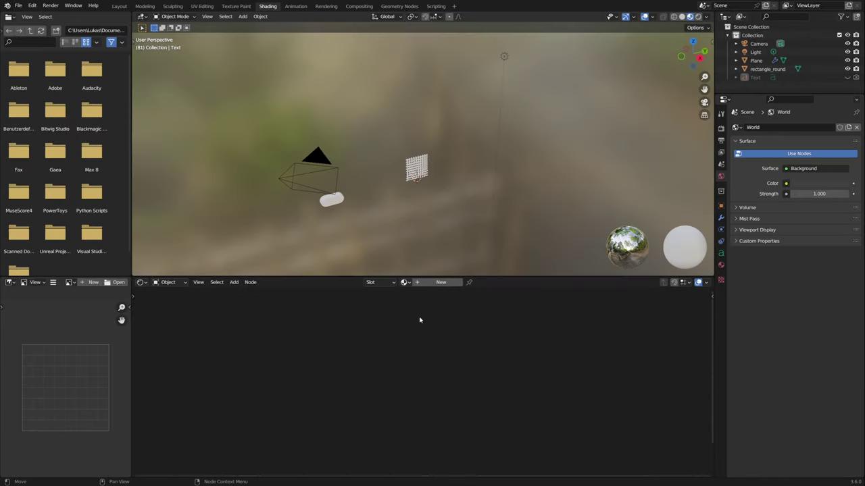
middle_drag(406, 243, 406, 223)
click(411, 171)
key(KP_Decimal)
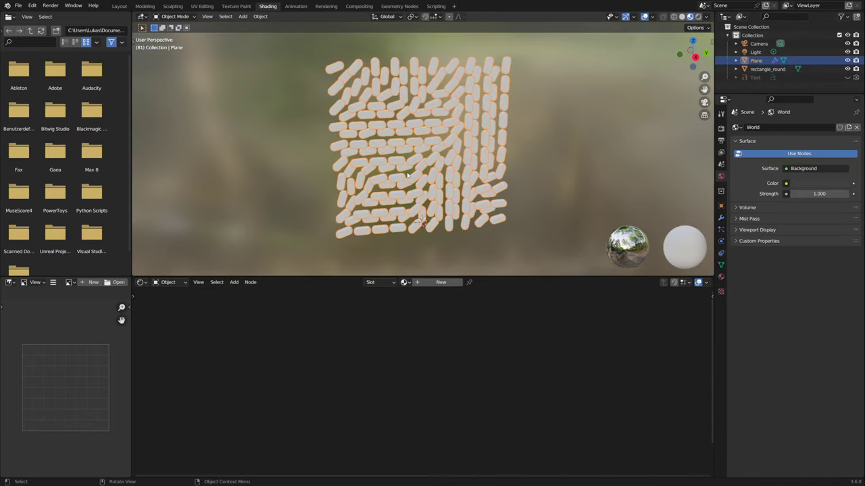
Assign the existing material named Material to the Plane
click(404, 282)
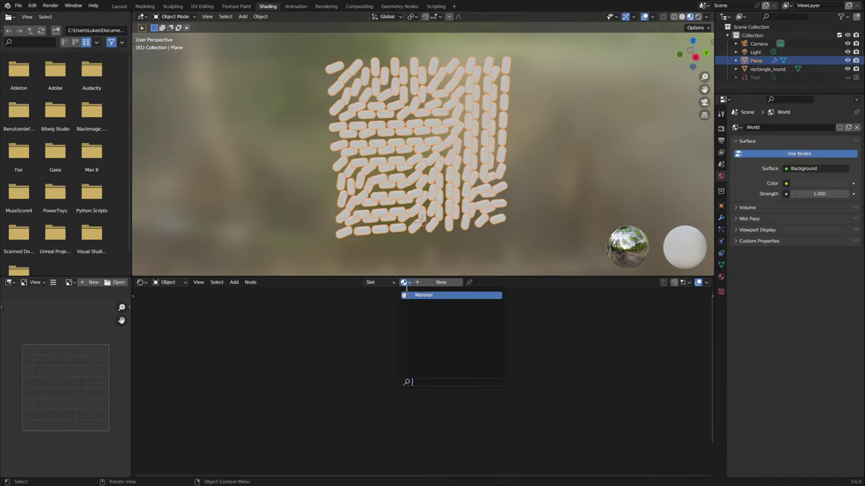
click(425, 293)
scroll(378, 313, down, 3)
middle_drag(365, 317, 403, 331)
Add an Object Info node to the material's node tree, in the free space before the Principled BSDF
click(339, 336)
key(shift+a)
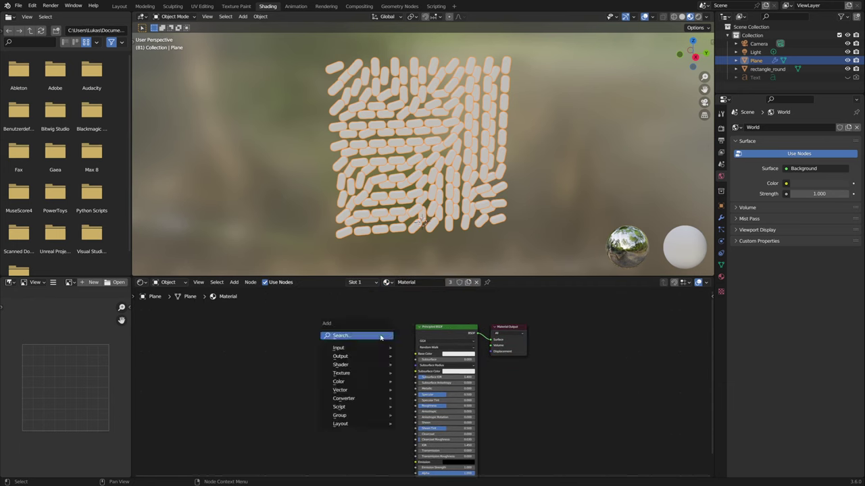
text(ob)
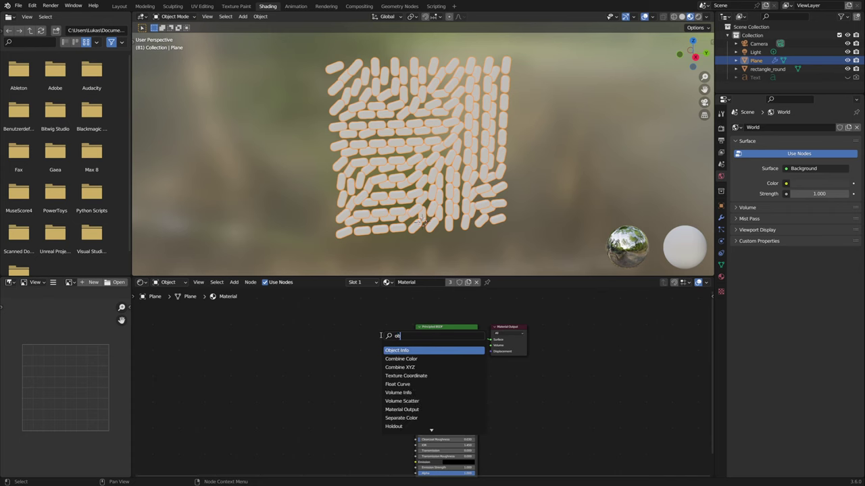
key(Return)
click(318, 333)
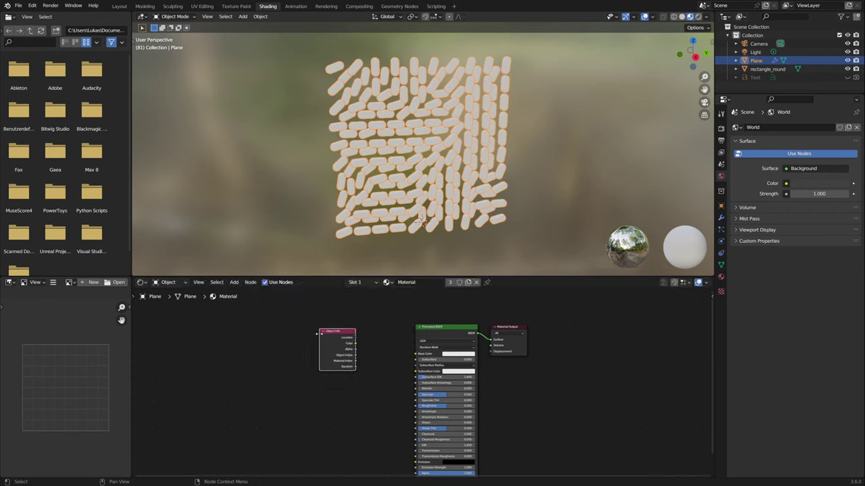
Preview the Object Info node's outputs on the material surface, ending with Random, and set the node further from the Principled BSDF
scroll(324, 334, up, 3)
ctrl+shift+click(313, 329)
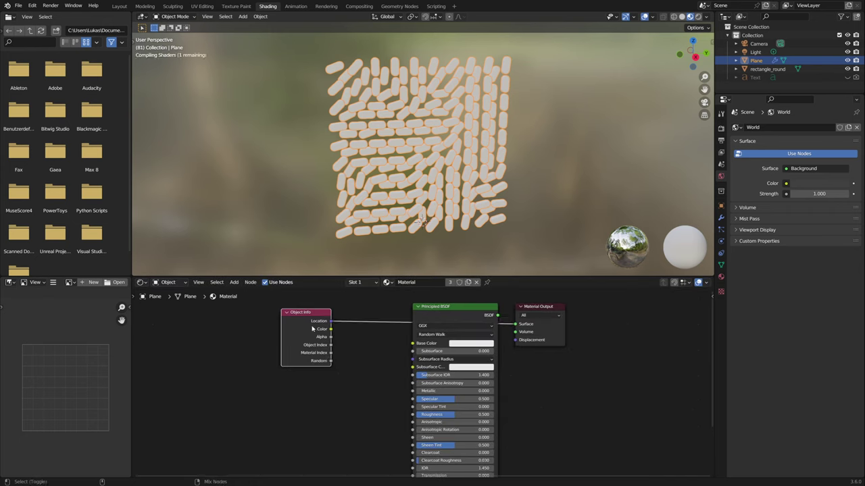
ctrl+shift+click(313, 329)
ctrl+shift+click(313, 329)
ctrl+shift+click(313, 329)
ctrl+shift+click(313, 329)
ctrl+shift+click(314, 329)
drag(302, 331, 274, 328)
mouse_move(446, 246)
shift+middle_down()
mouse_move(452, 248)
mouse_move(432, 236)
shift+middle_up()
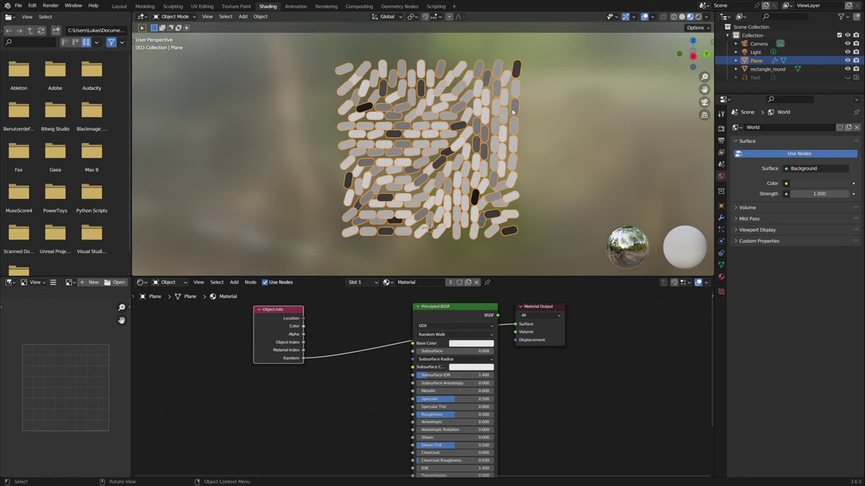
Move Object Info away and insert a Color Ramp on the link from its Random output to the material surface
key(g)
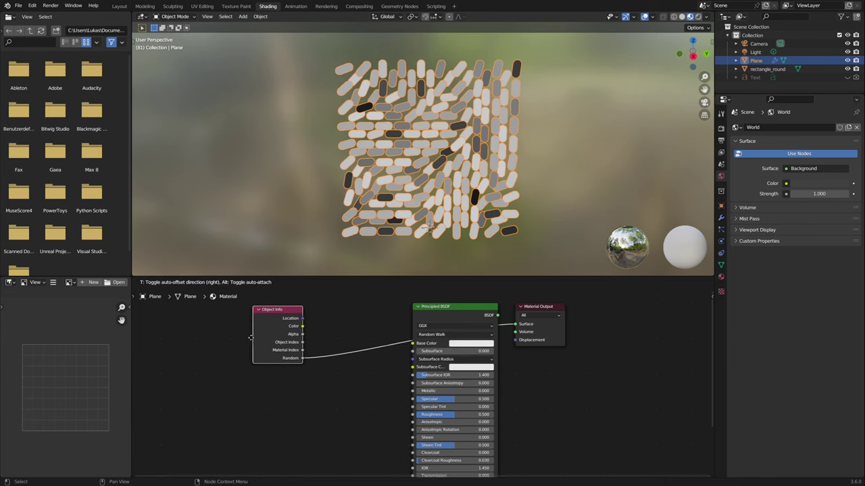
click(177, 340)
middle_drag(265, 336, 304, 339)
key(shift+a)
text(ramp)
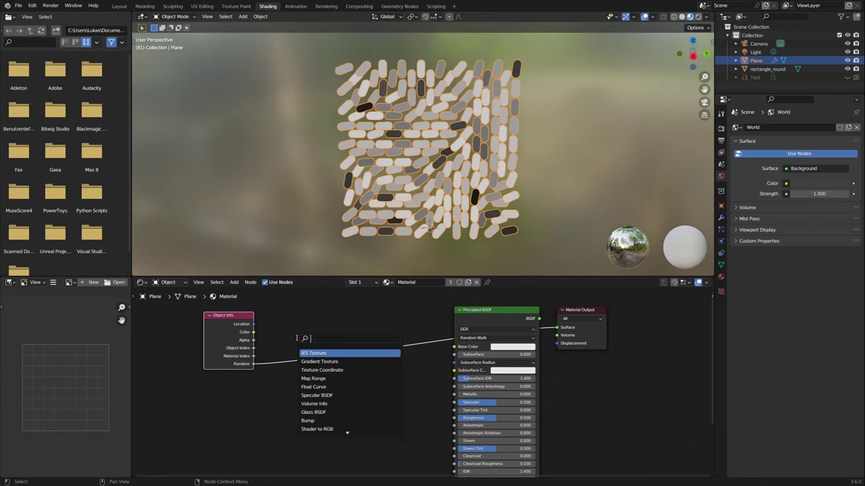
key(Return)
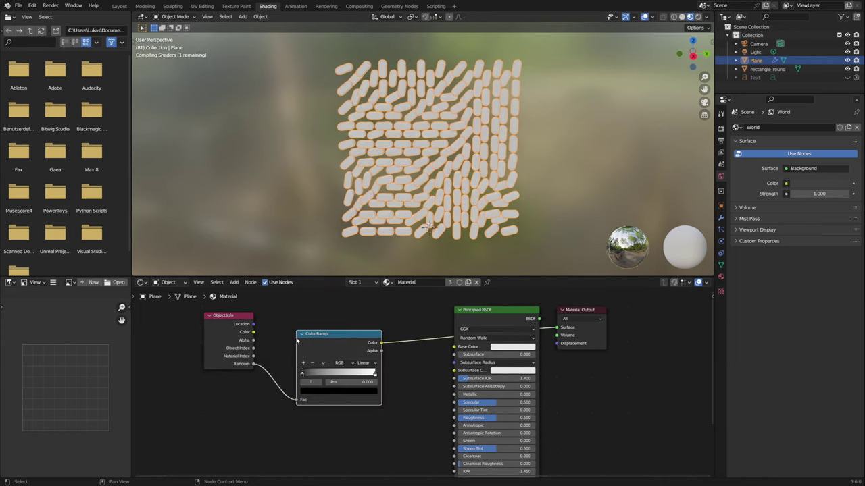
click(343, 326)
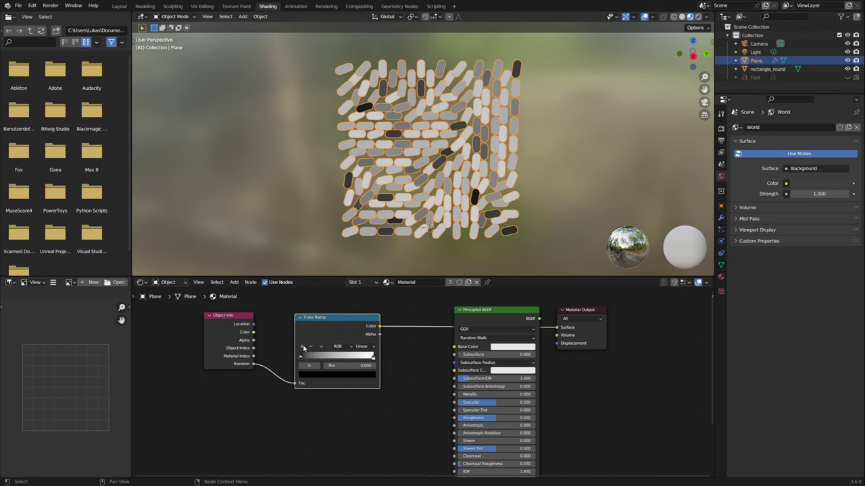
Give the Color Ramp five evenly distributed stops and set its interpolation to Constant
click(303, 346)
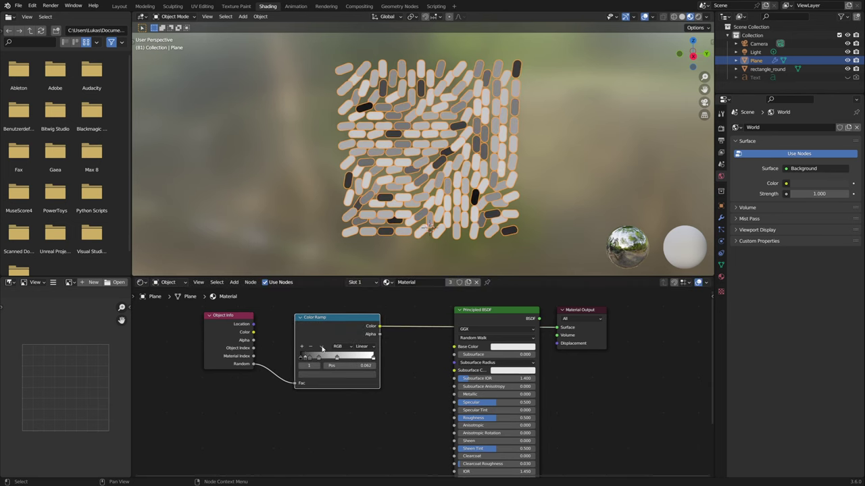
click(322, 348)
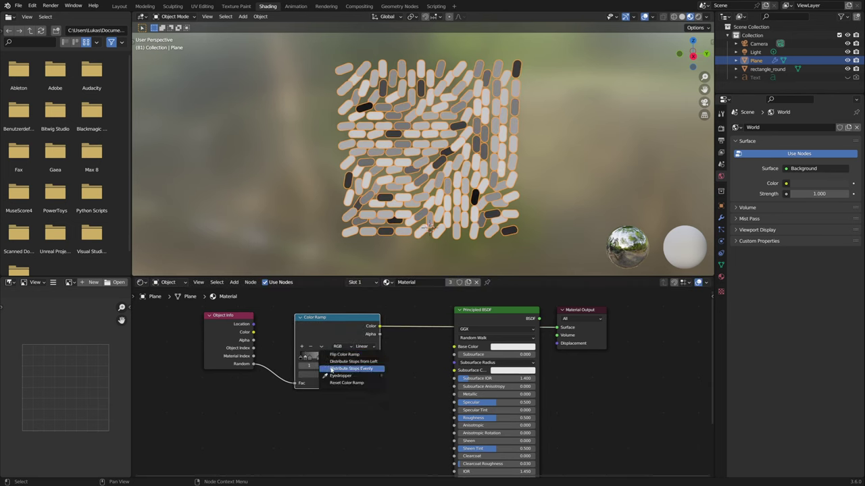
click(344, 370)
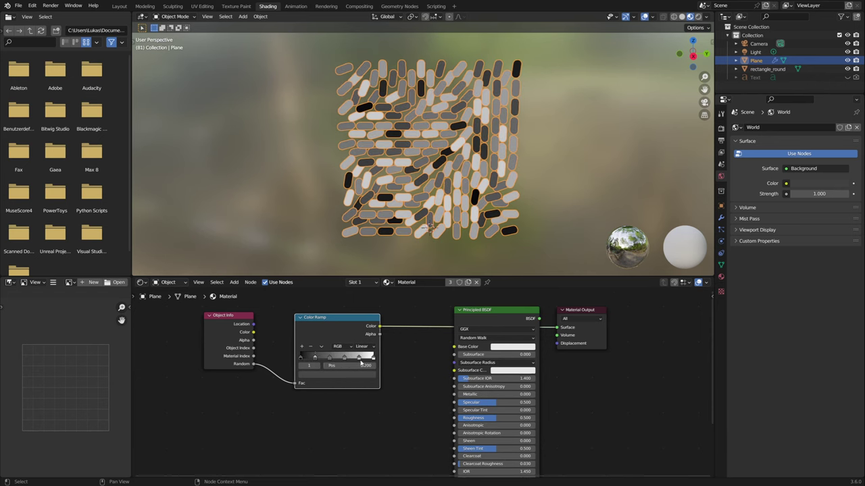
click(321, 347)
click(334, 369)
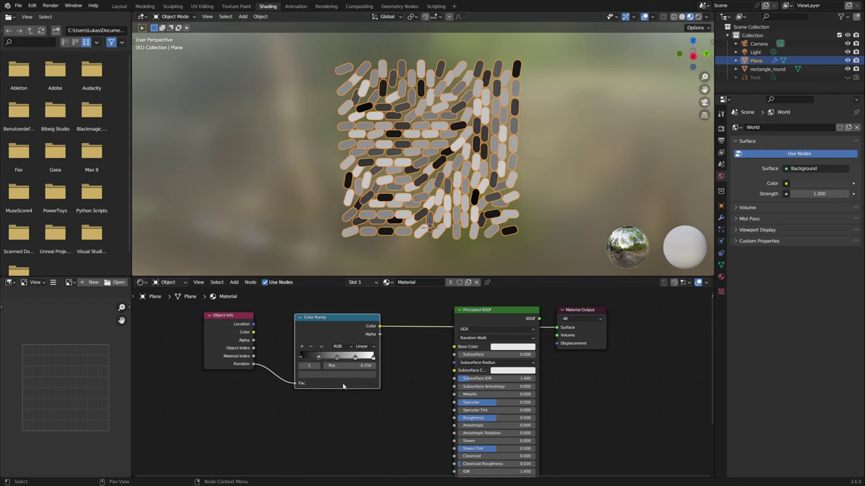
click(360, 349)
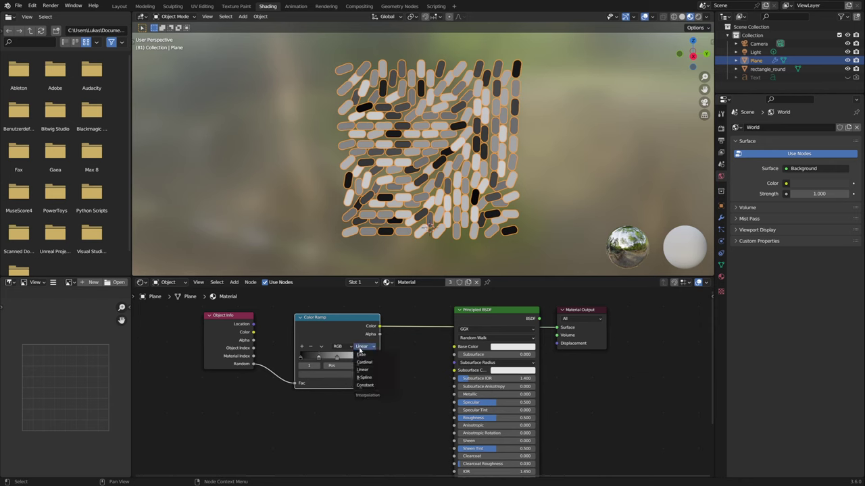
click(364, 387)
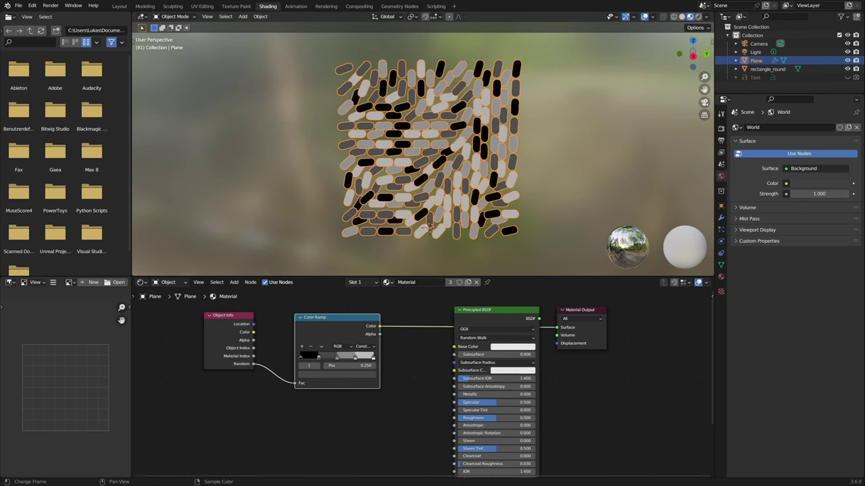
Switch to the web browser and browse the trending color palettes on the Coolors site
click(31, 477)
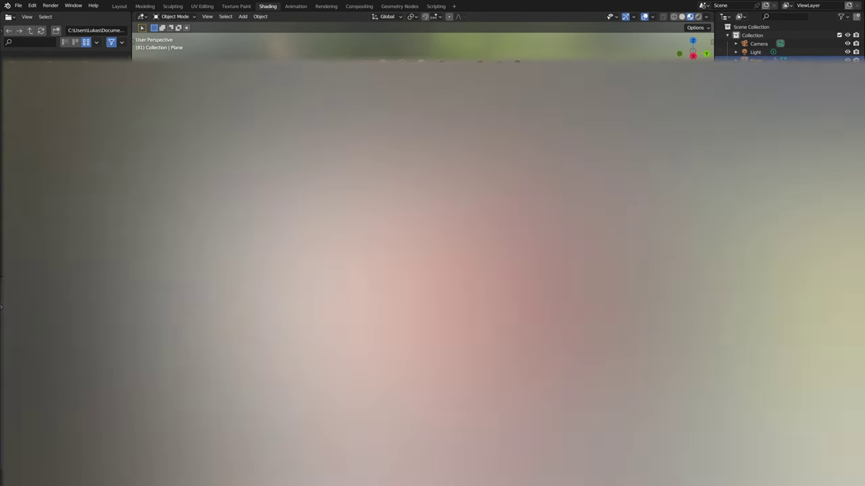
scroll(181, 143, up, 2)
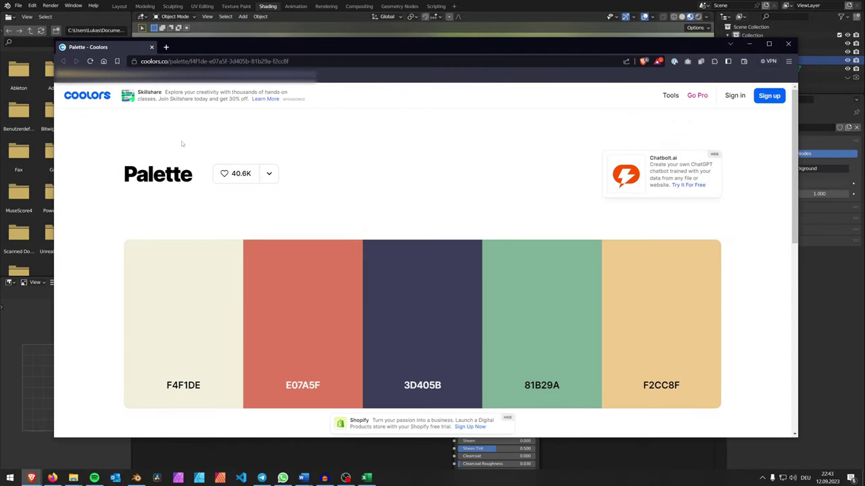
click(77, 98)
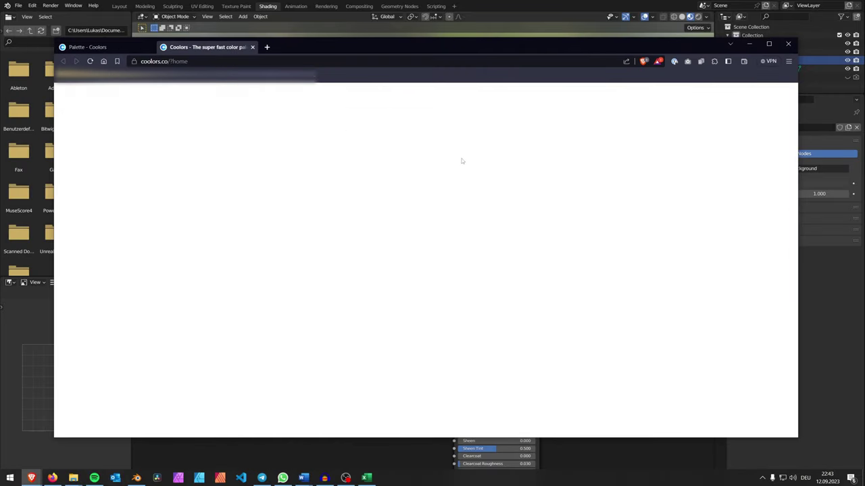
mouse_move(661, 101)
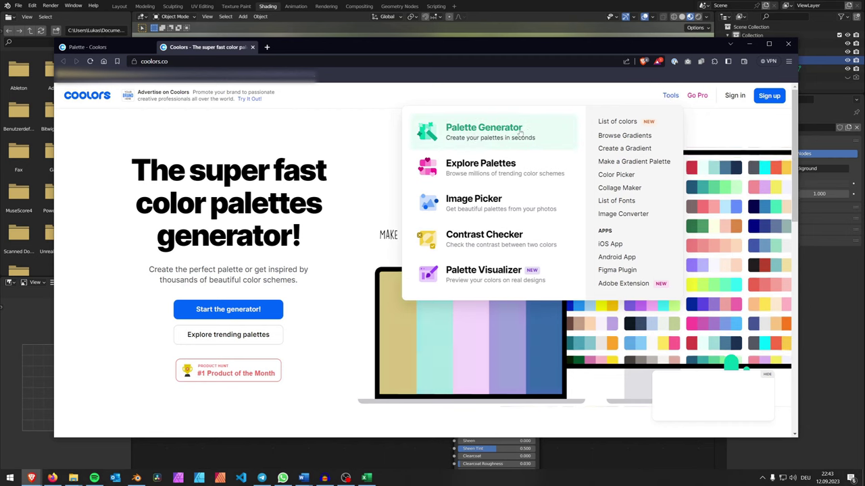
click(475, 162)
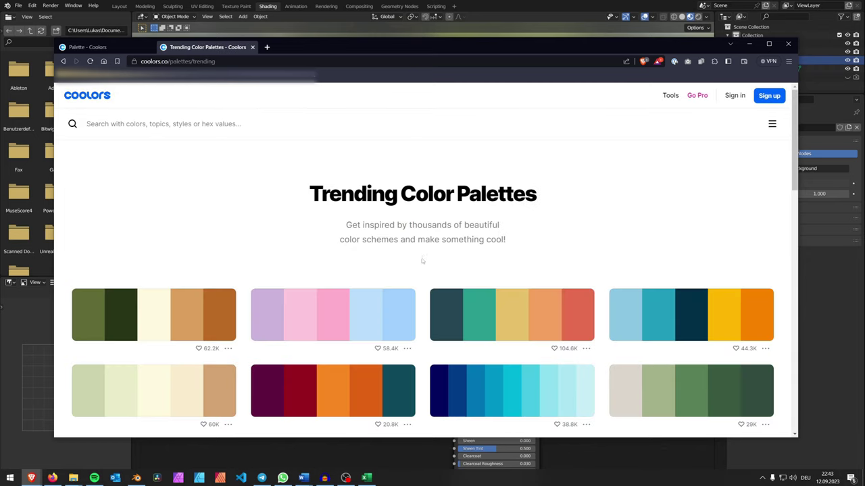
scroll(421, 260, down, 10)
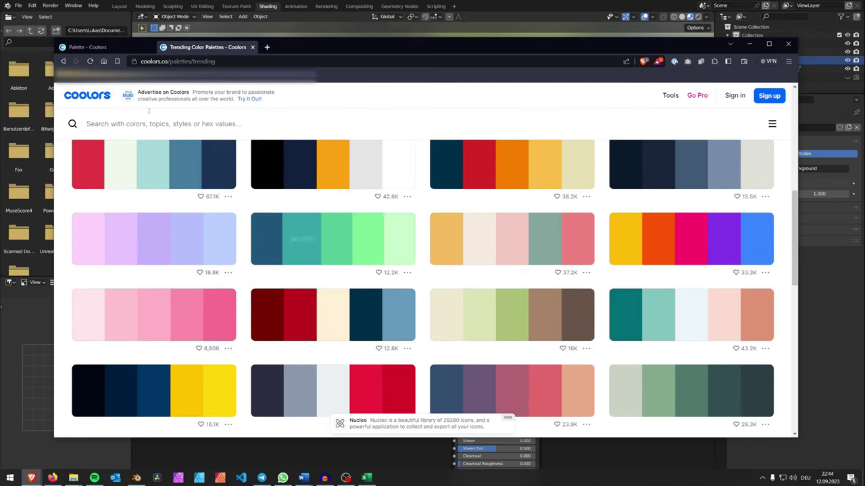
Copy hex E07A5F from the opened Coolors palette and paste it as the color of the Color Ramp's first stop in Blender
click(86, 48)
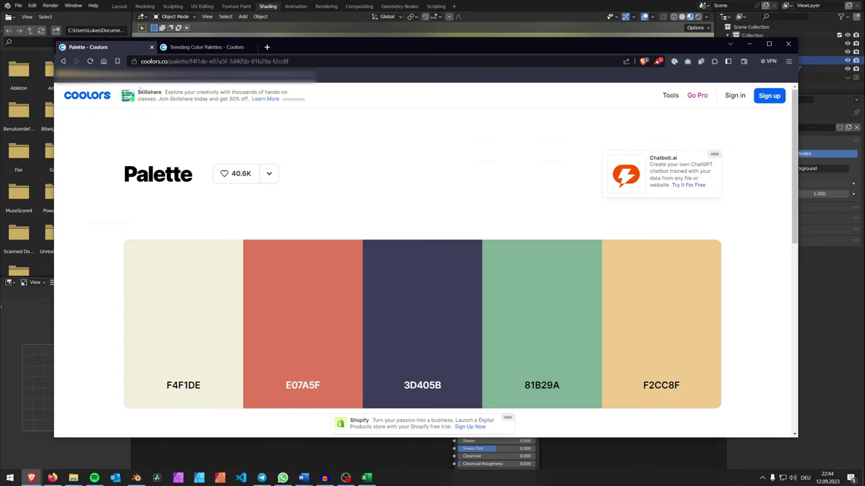
click(306, 325)
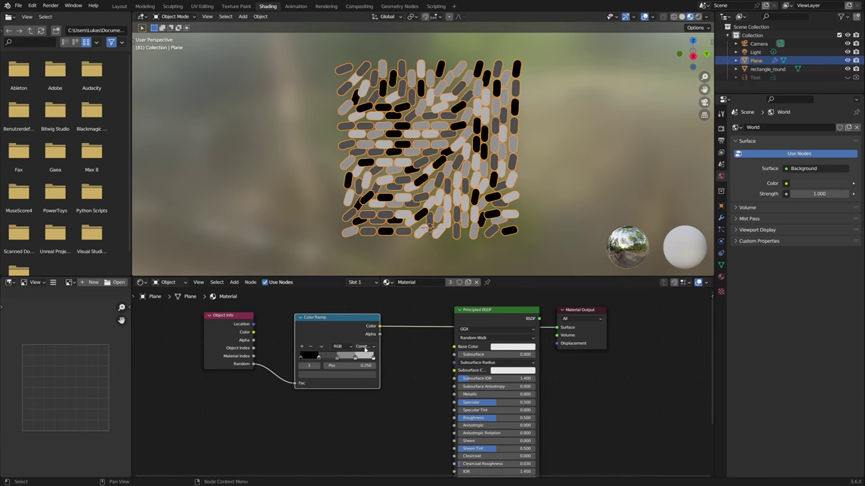
click(301, 359)
click(318, 375)
click(348, 334)
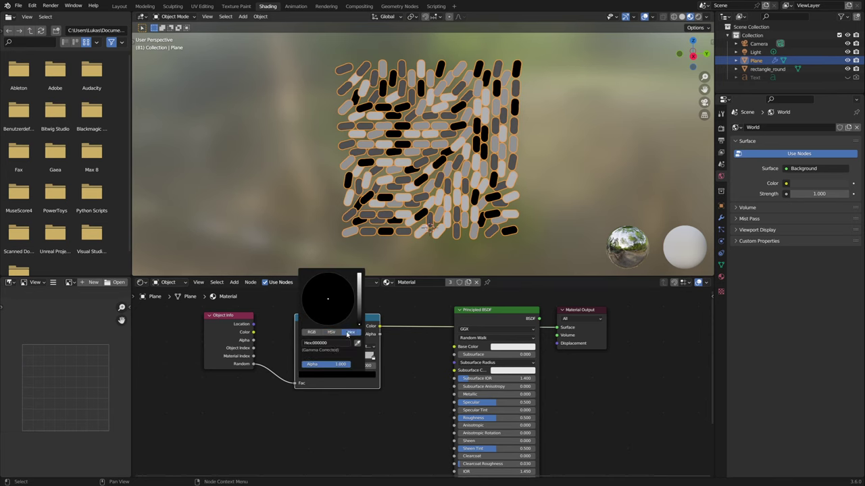
key(ctrl+v)
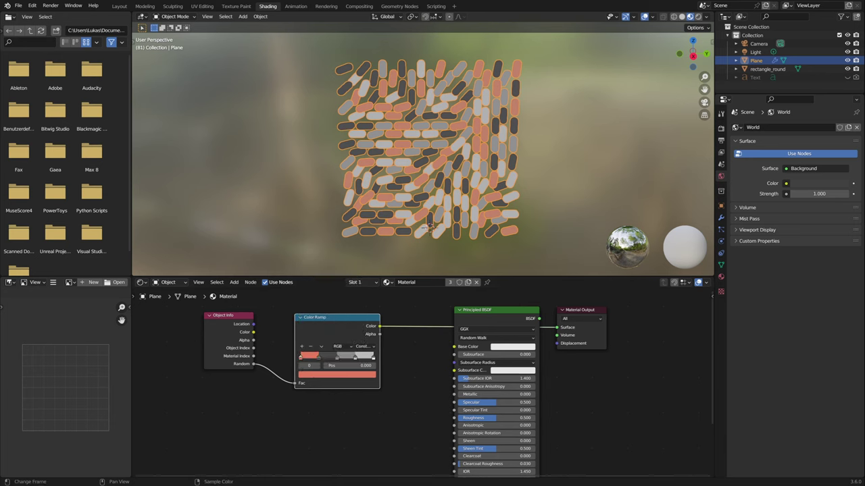
Set the Color Ramp's second stop to the palette's dark blue 3D405B and the third stop to green 81B29A
click(318, 359)
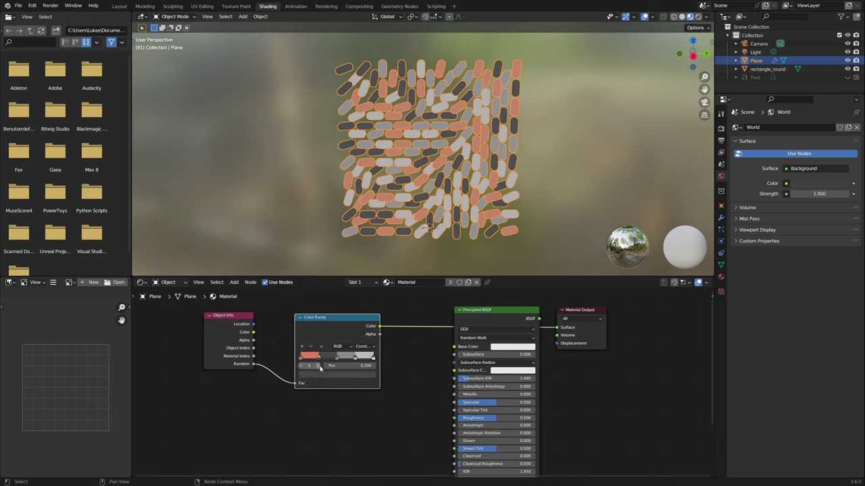
click(320, 375)
key(ctrl+v)
click(337, 359)
click(341, 375)
key(ctrl+v)
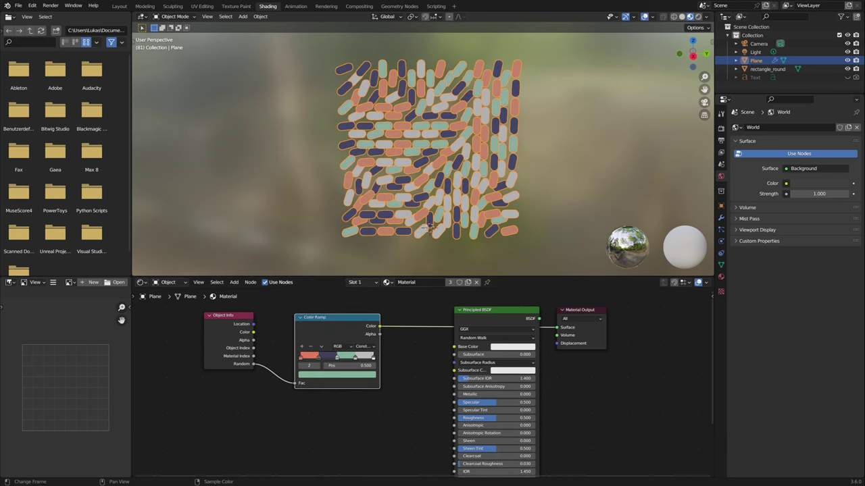
Set the Color Ramp's fourth stop to the palette's yellow F2CC8F and deselect the wall to check its colors
click(356, 359)
click(352, 375)
key(ctrl+v)
click(550, 218)
middle_drag(550, 219, 541, 213)
scroll(521, 197, up, 1)
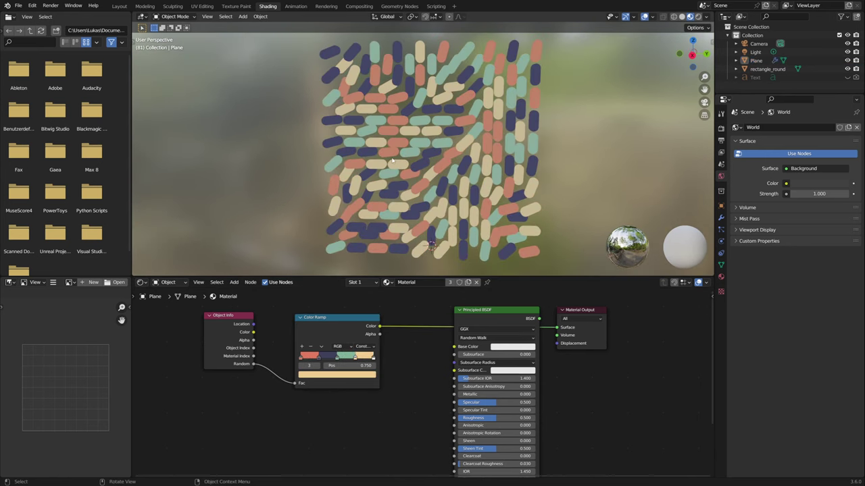
middle_drag(392, 160, 393, 182)
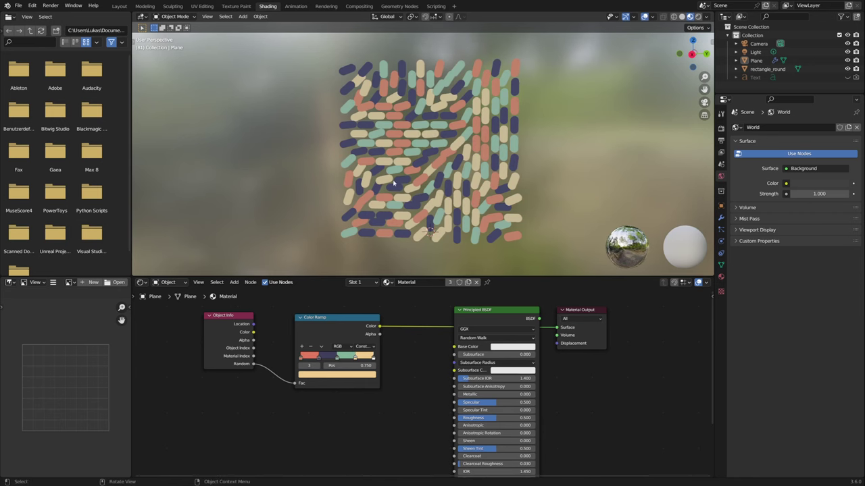
mouse_move(438, 163)
middle_down()
mouse_move(461, 168)
mouse_move(447, 163)
middle_up()
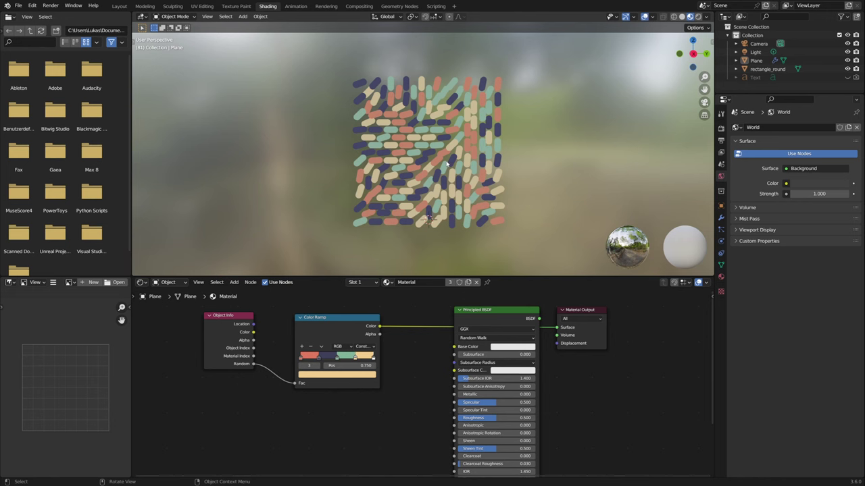